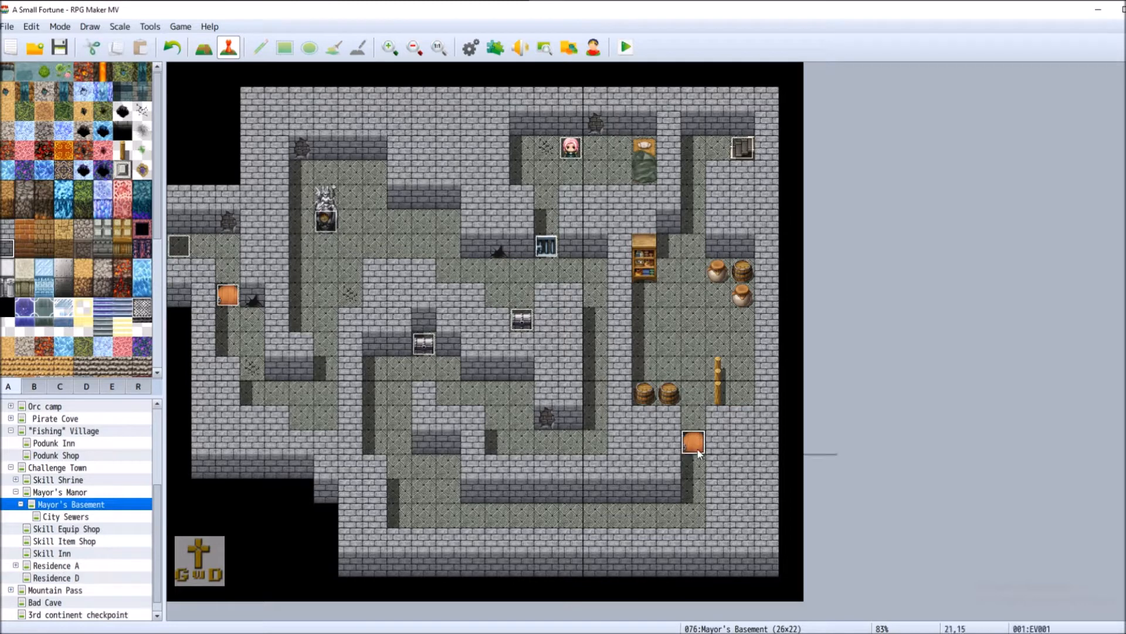
Delete the Move1 sound effect and Transfer Player commands from page 2 of the lower-right basement door's event and save it.
left_click(731, 453)
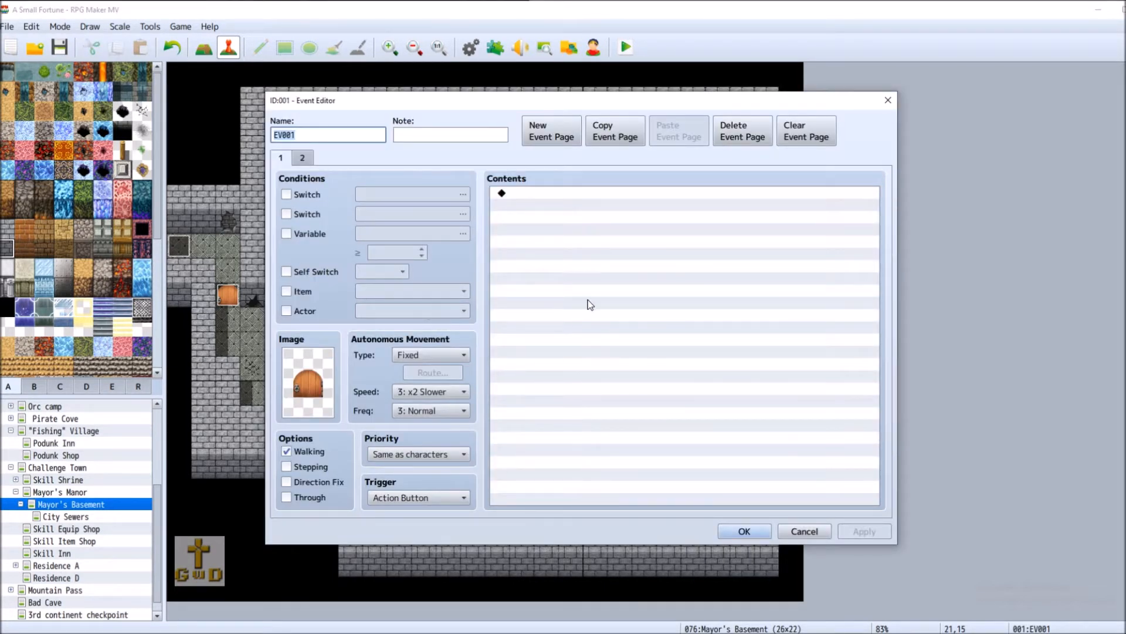
left_click(310, 154)
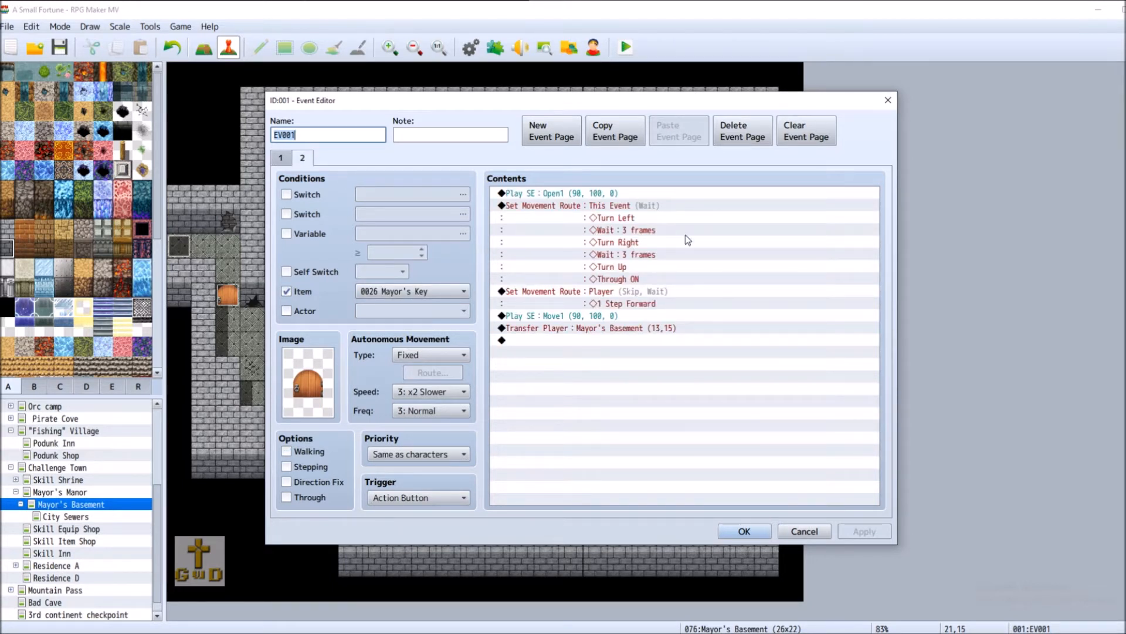
right_click(561, 317)
left_click(657, 352)
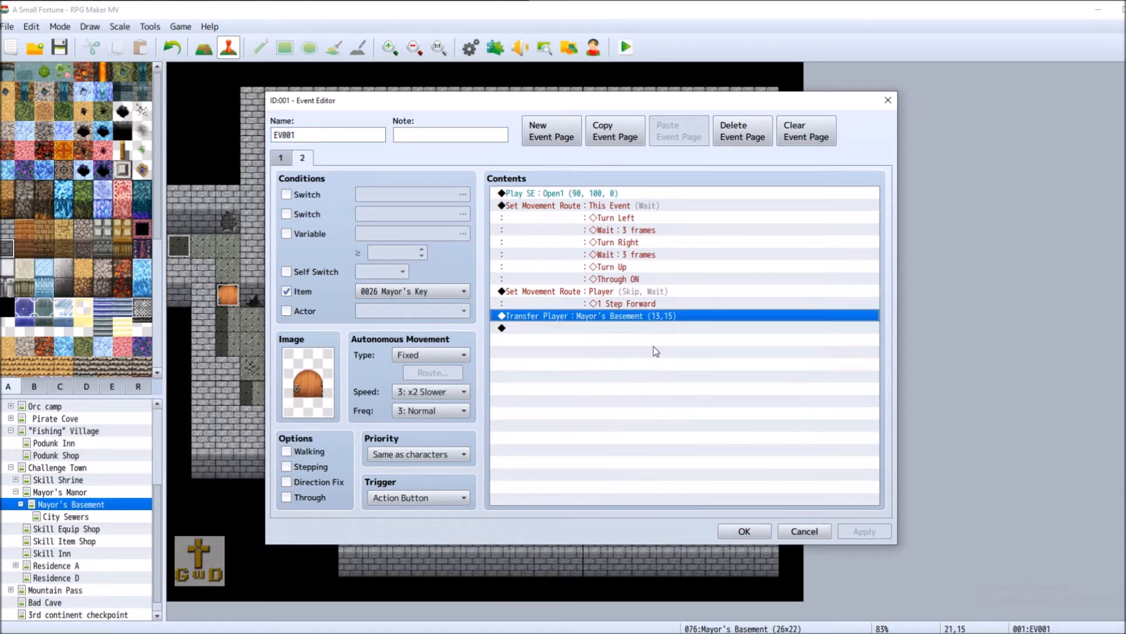
right_click(556, 319)
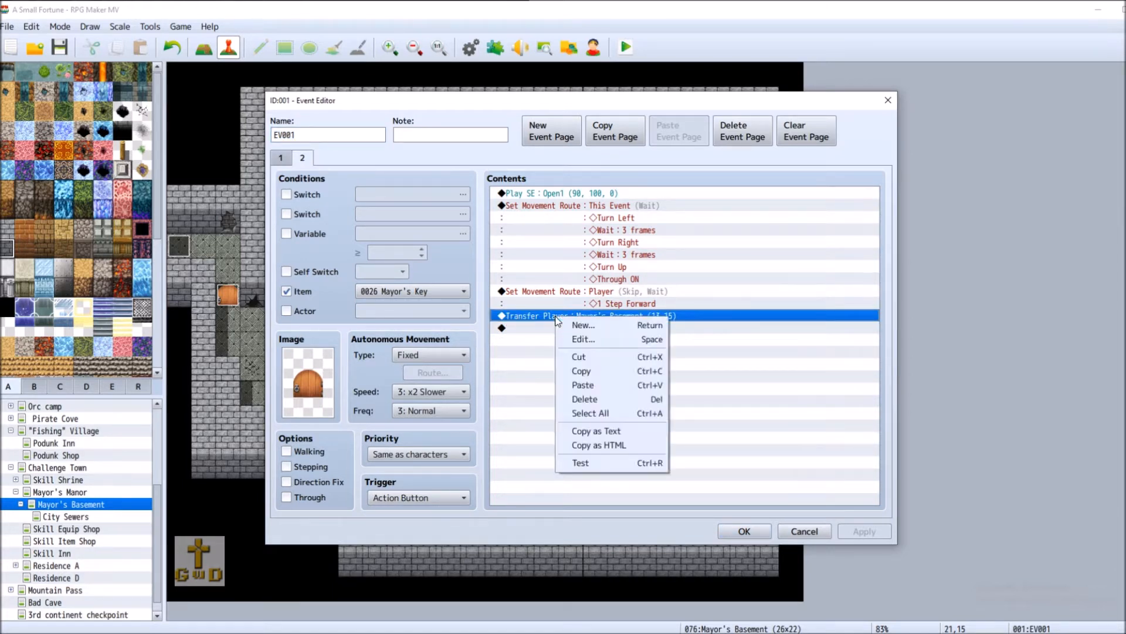
left_click(616, 355)
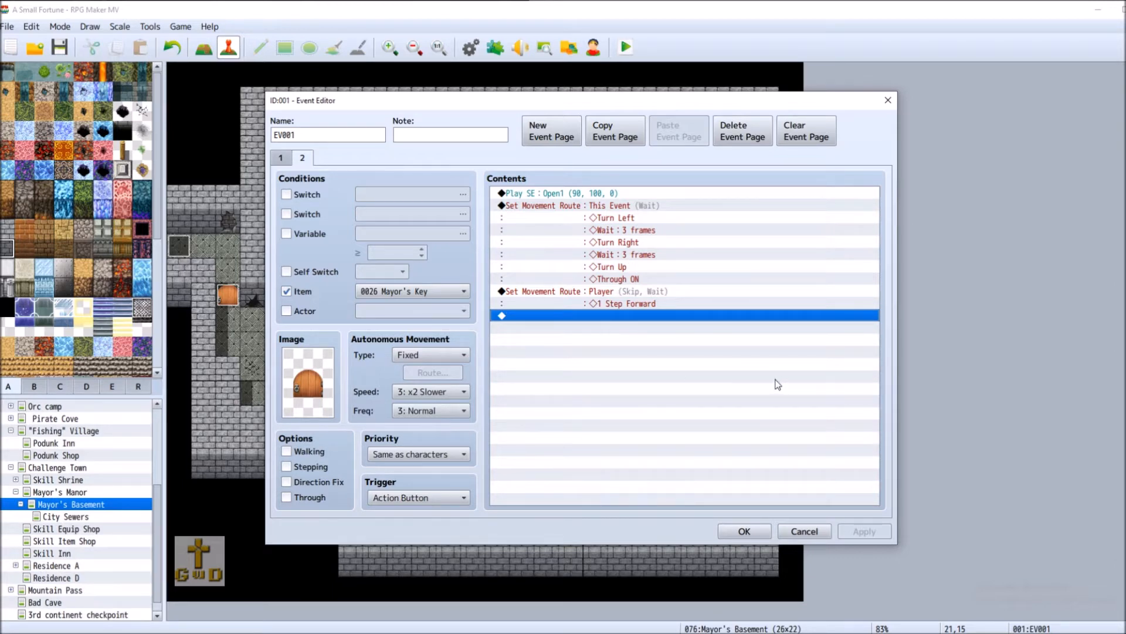
left_click(744, 531)
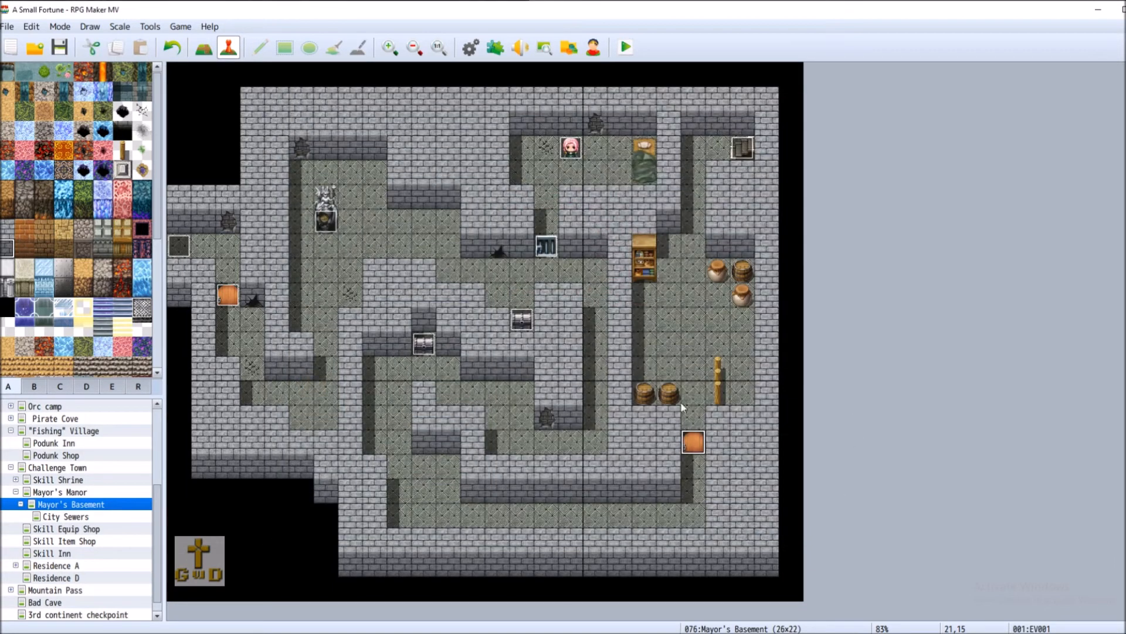
Reopen the lower-right door's event and add self switch A as a condition on page 2.
right_click(688, 443)
left_click(704, 445)
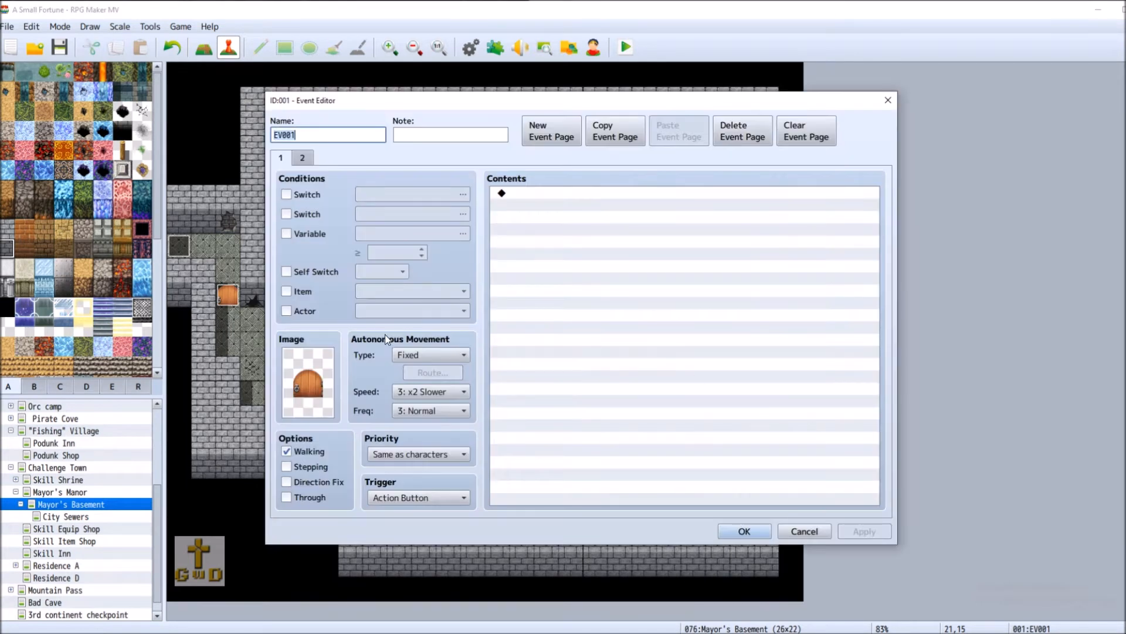
left_click(302, 157)
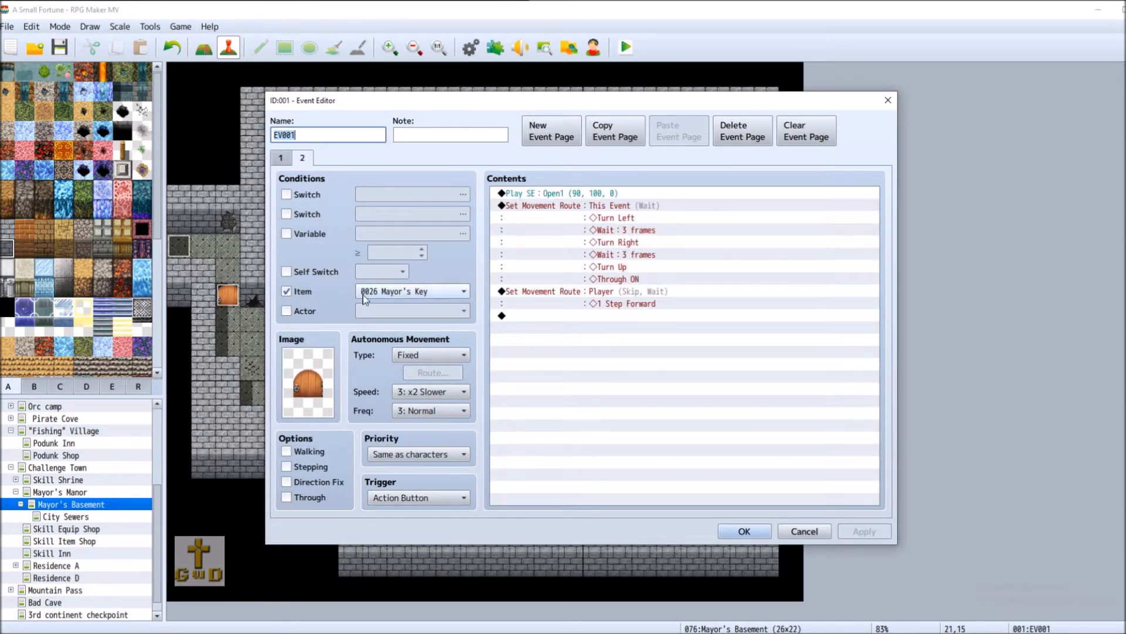
left_click(282, 158)
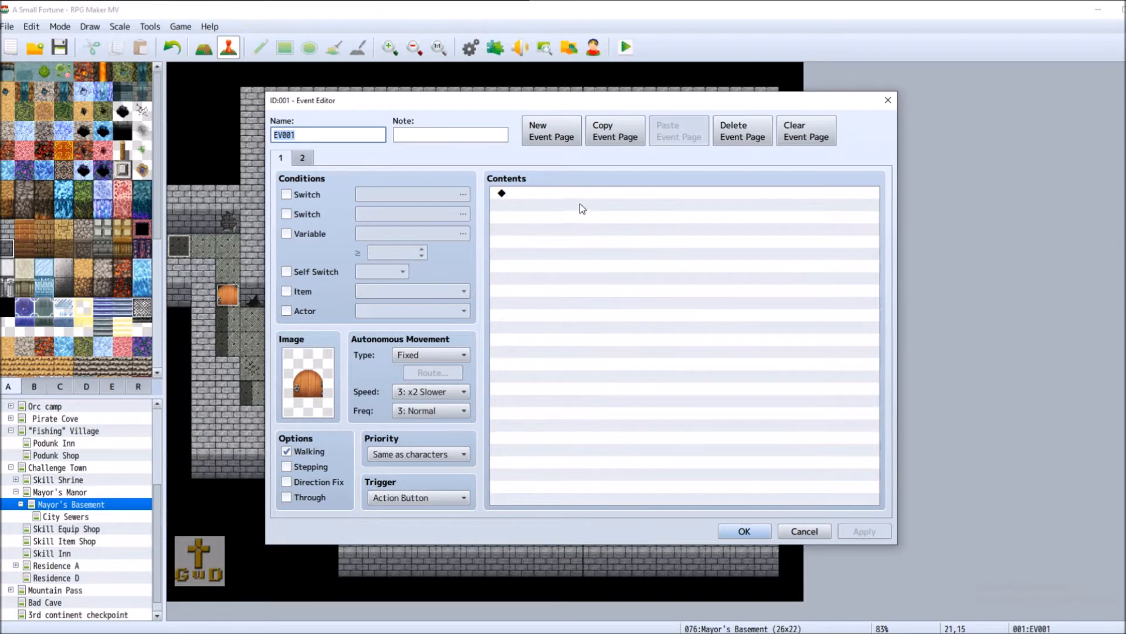
double_click(548, 193)
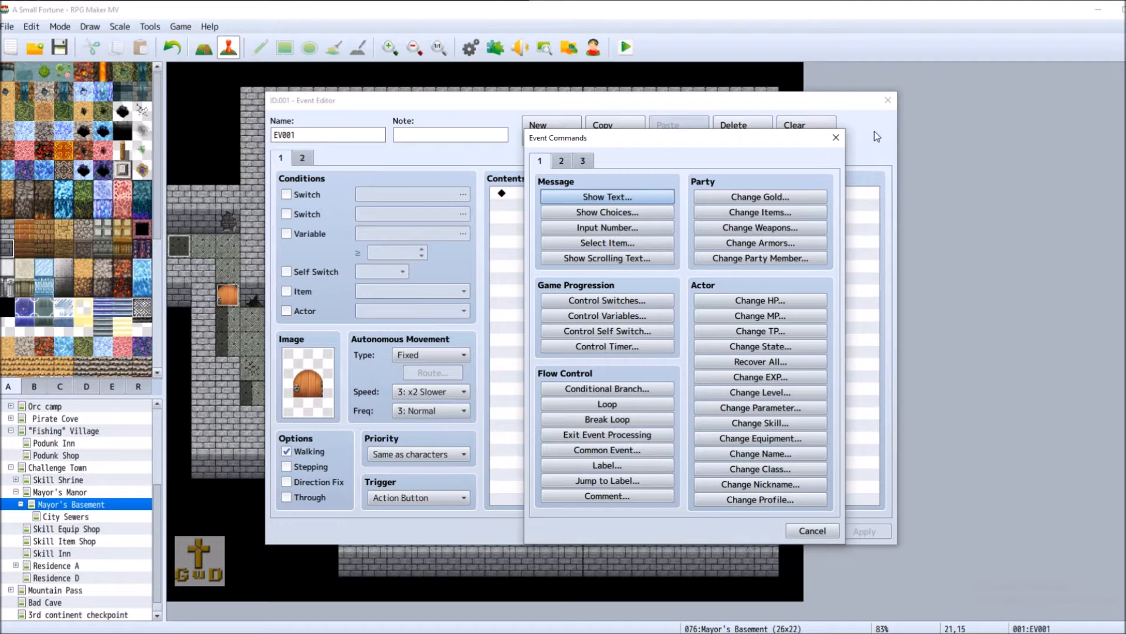
key("Escape")
left_click(302, 159)
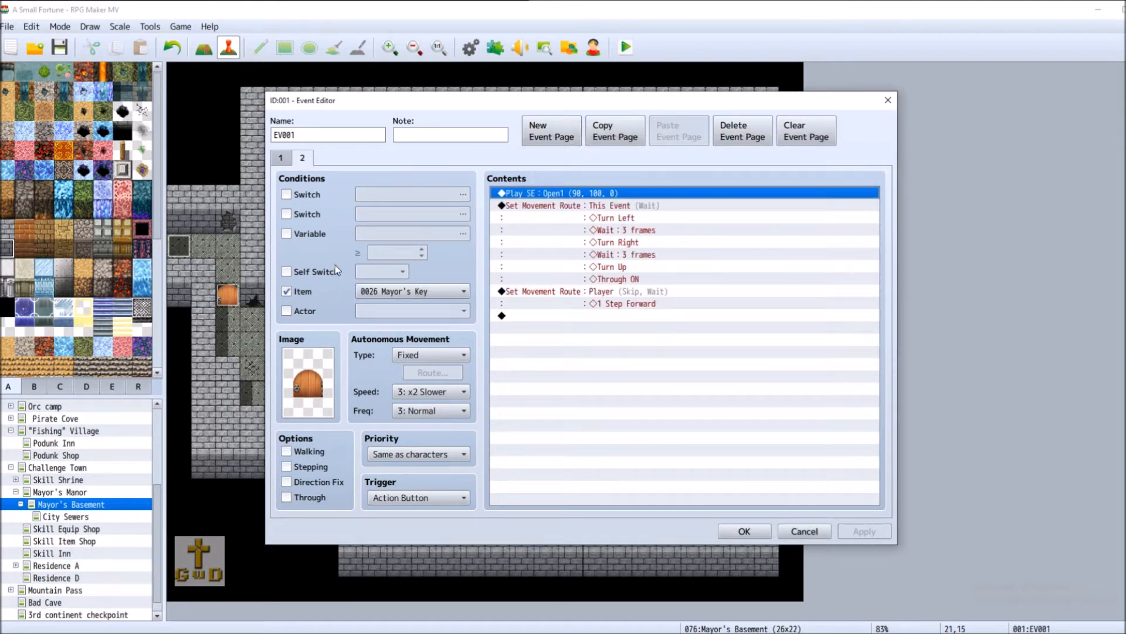
left_click(286, 271)
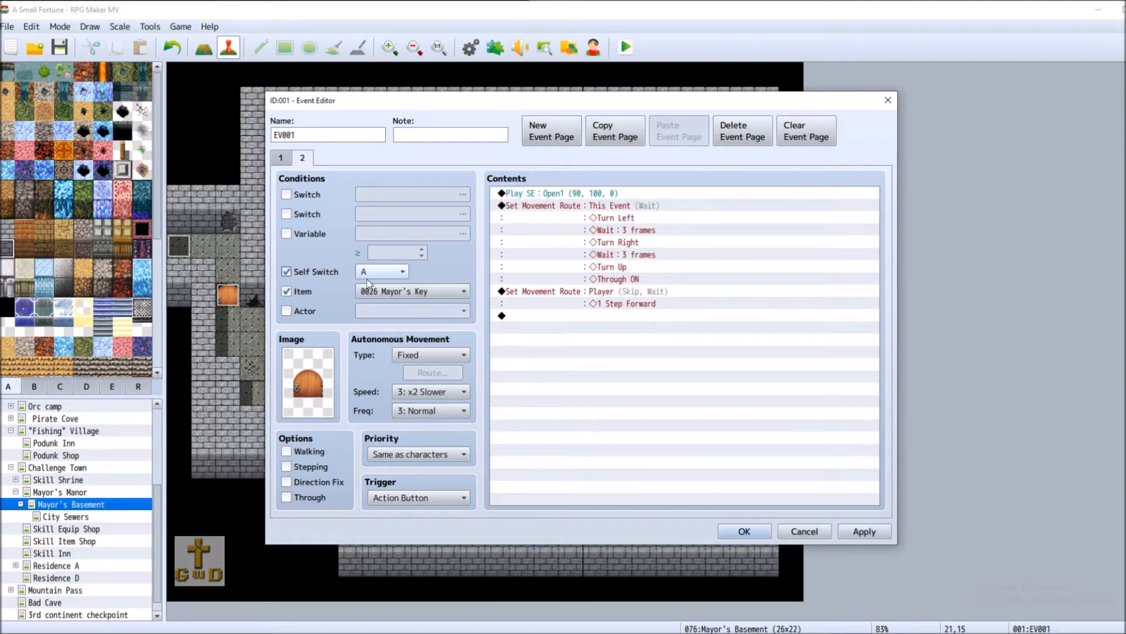
Add a conditional branch to page 1 that checks whether the party has item 0026 Mayor's Key, without an else branch.
left_click(280, 158)
double_click(553, 194)
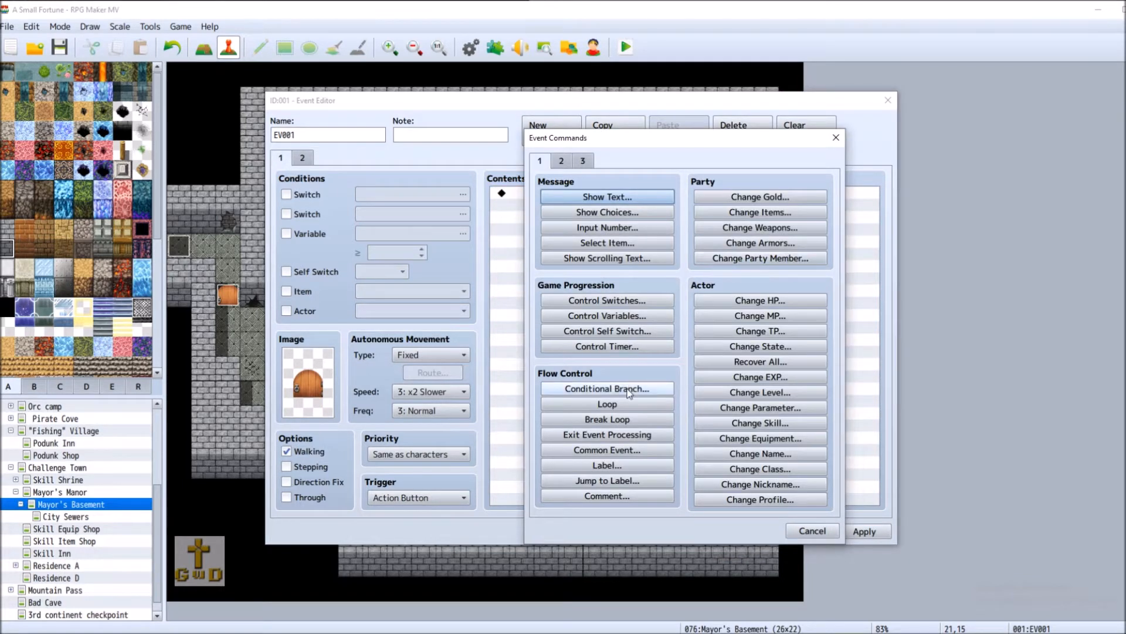
left_click(607, 388)
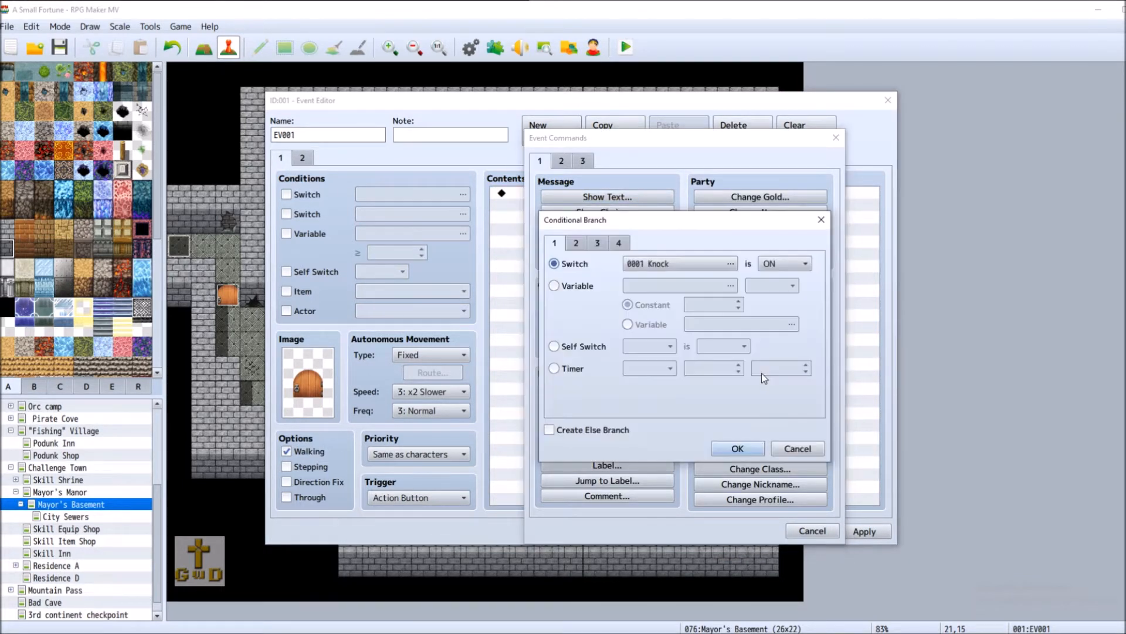
left_click(581, 242)
left_click(597, 242)
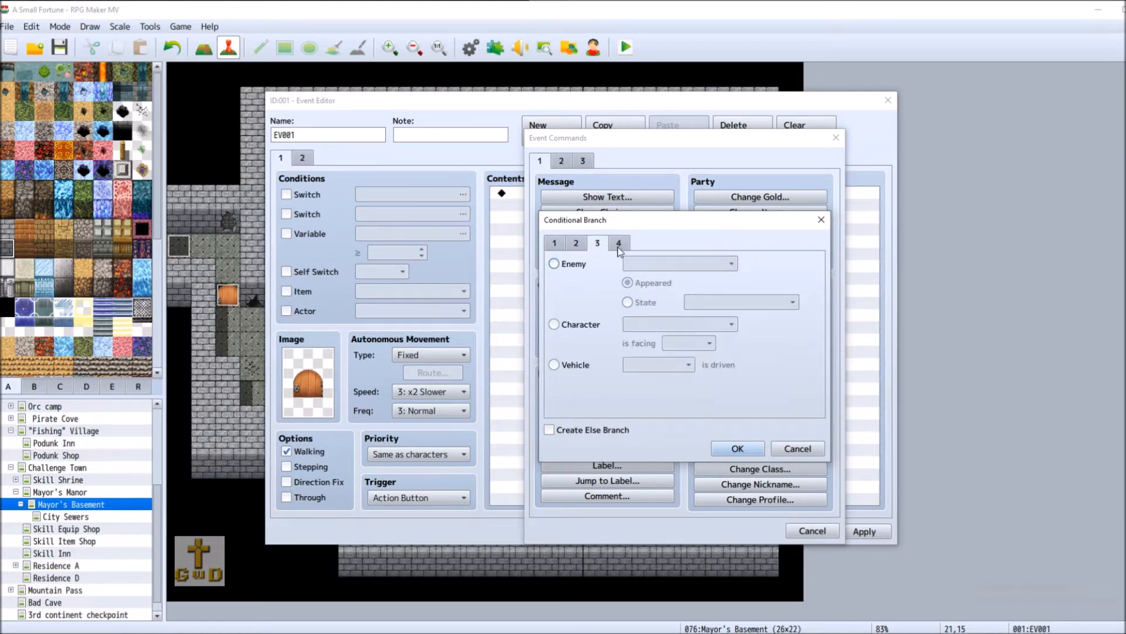
left_click(618, 244)
left_click(553, 286)
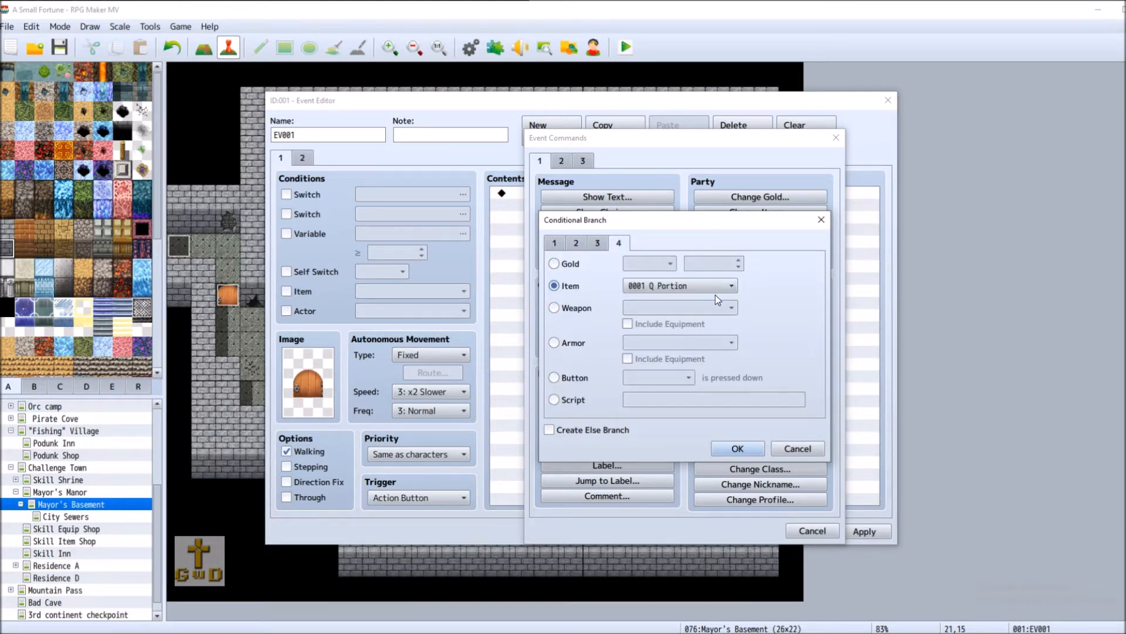
left_click(700, 286)
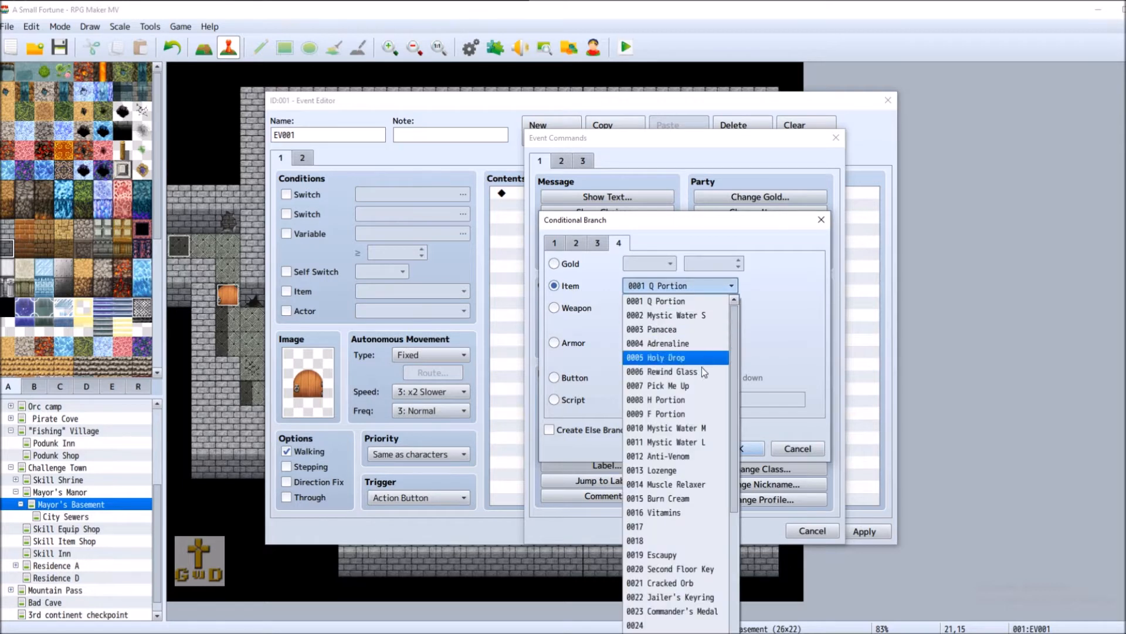
scroll(703, 378, "down", 1)
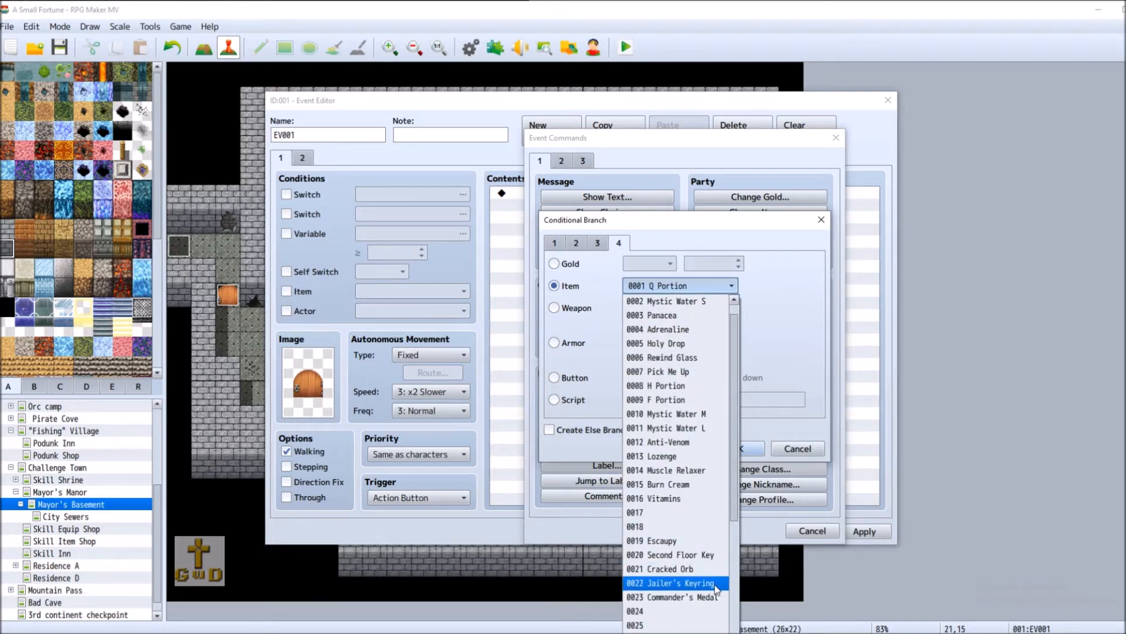
scroll(714, 584, "down", 2)
left_click(687, 569)
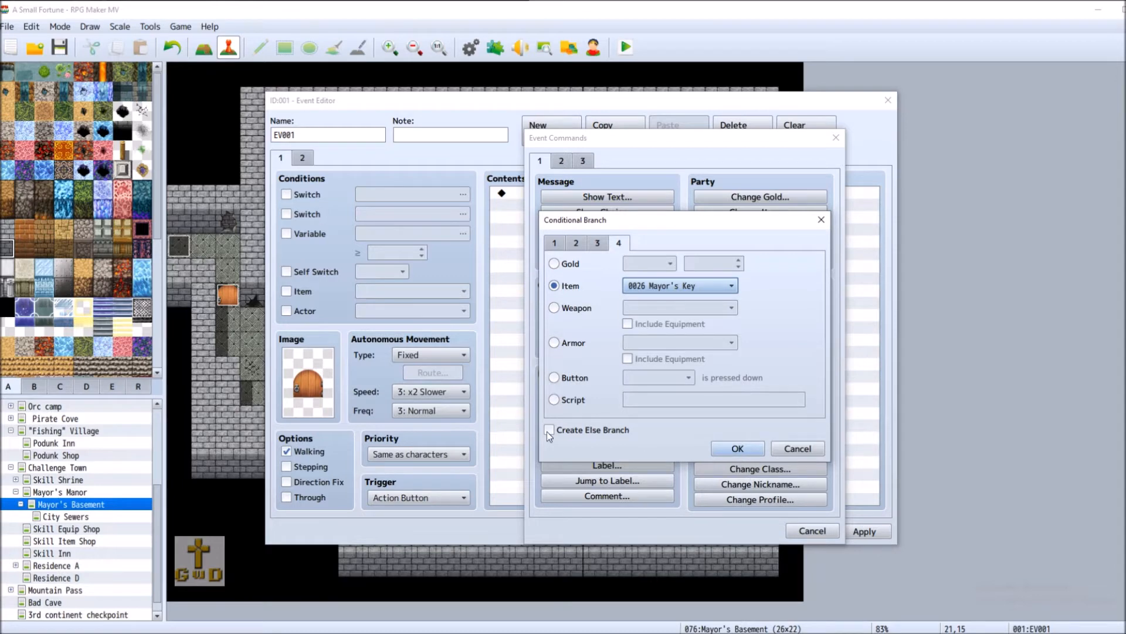
left_click(737, 448)
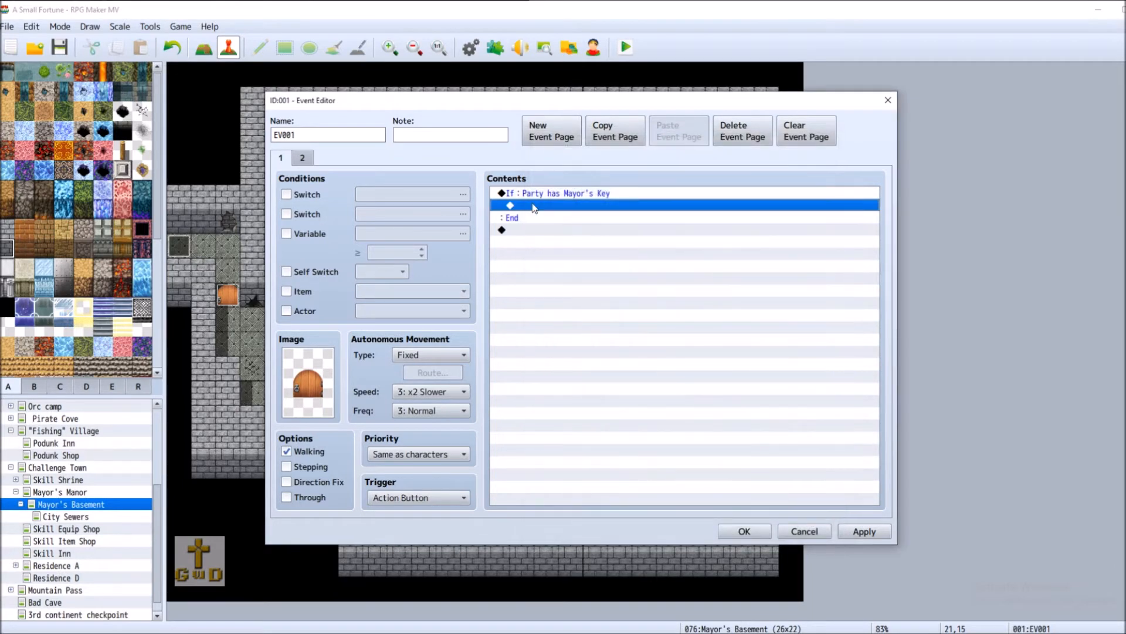
Inside the Mayor's Key branch, add a Control Self Switch command that turns self switch A ON.
double_click(531, 210)
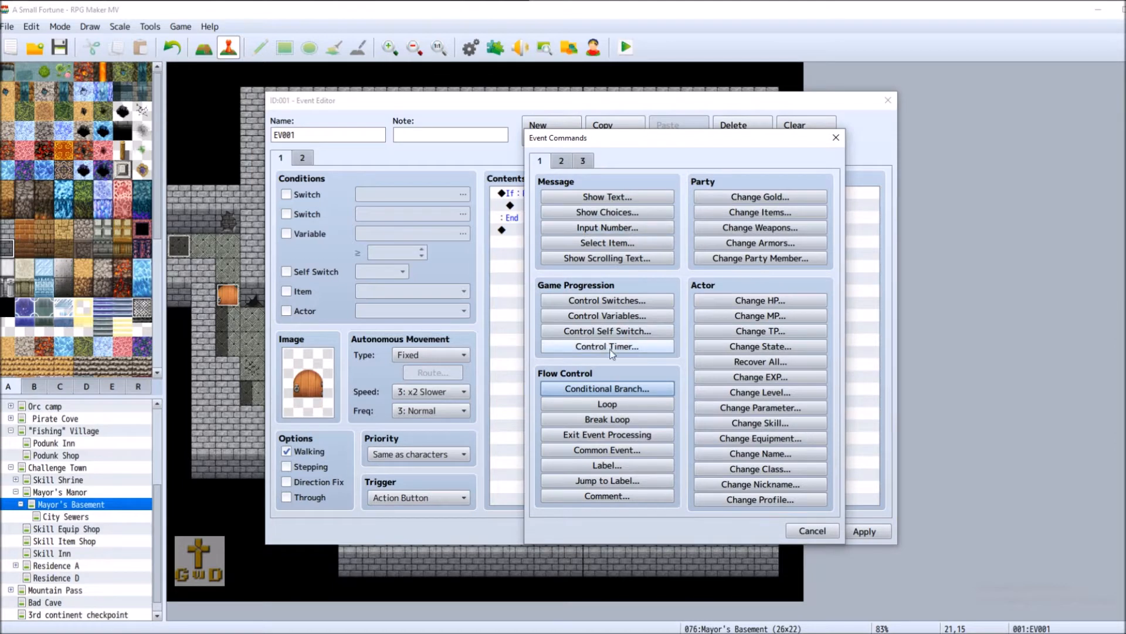
left_click(609, 300)
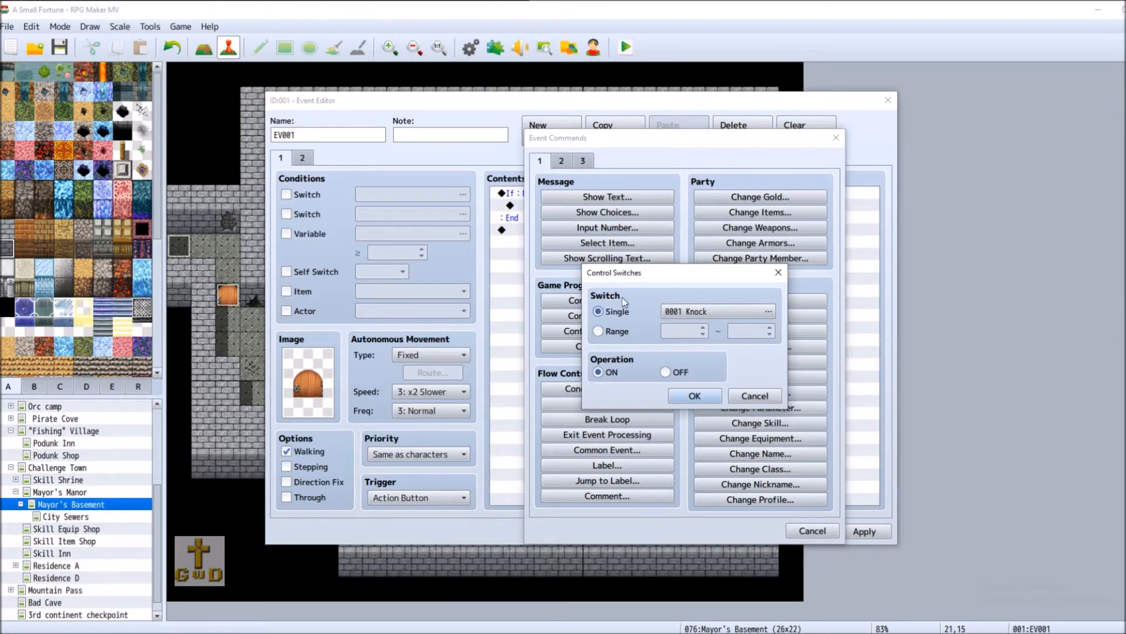
left_click(765, 397)
left_click(614, 332)
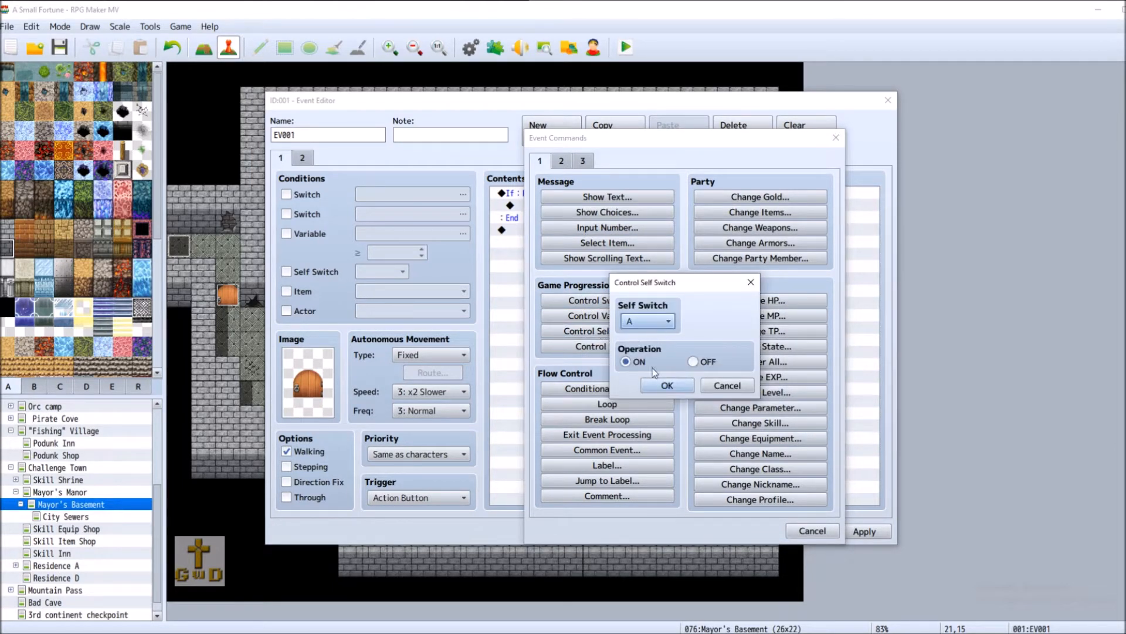
left_click(668, 387)
Rename the door event as "Mayor's Basement Door".
left_click(303, 158)
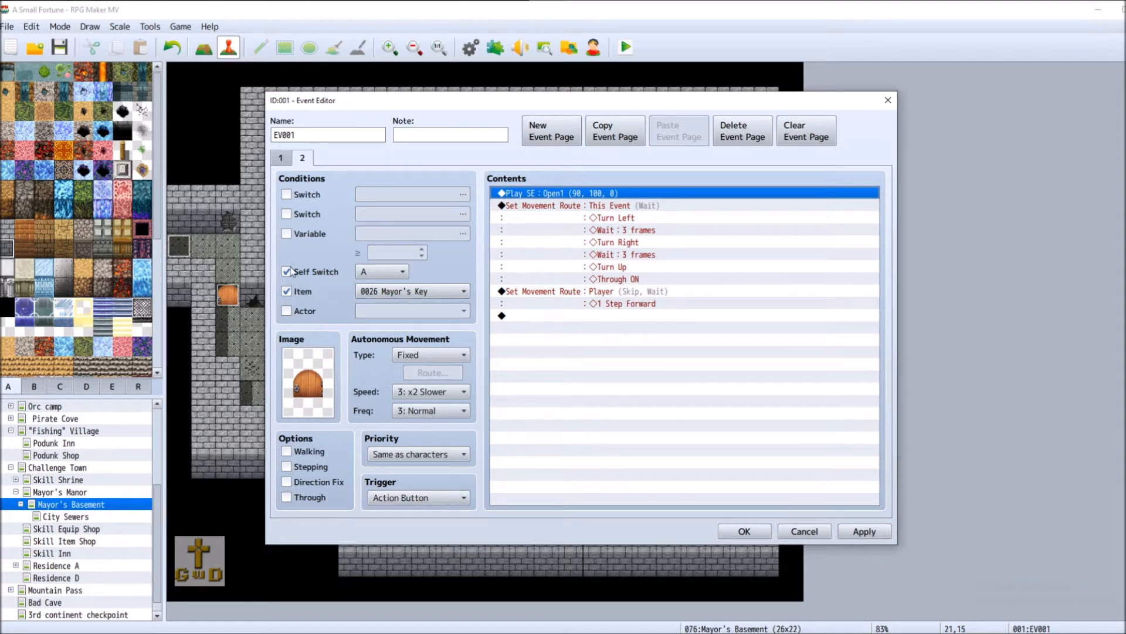
left_click(303, 136)
left_click_drag(339, 135, 234, 143)
type("Mayor's Basement Door")
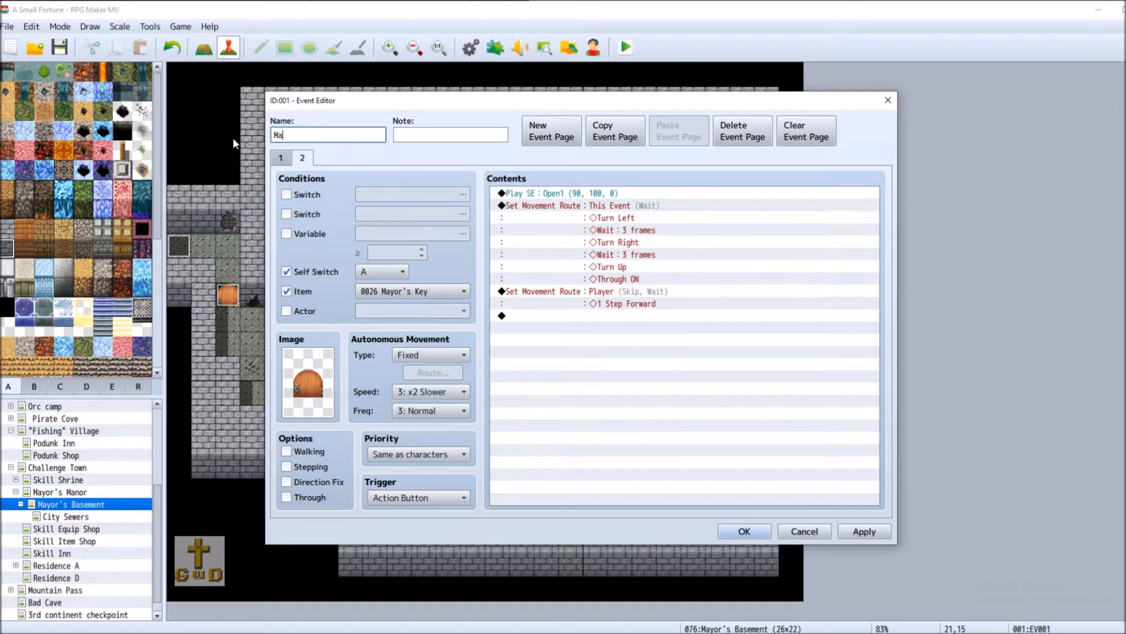
Change the page 2 image to the fully open frame of the arched wooden door in !Door1 and save the event.
double_click(307, 386)
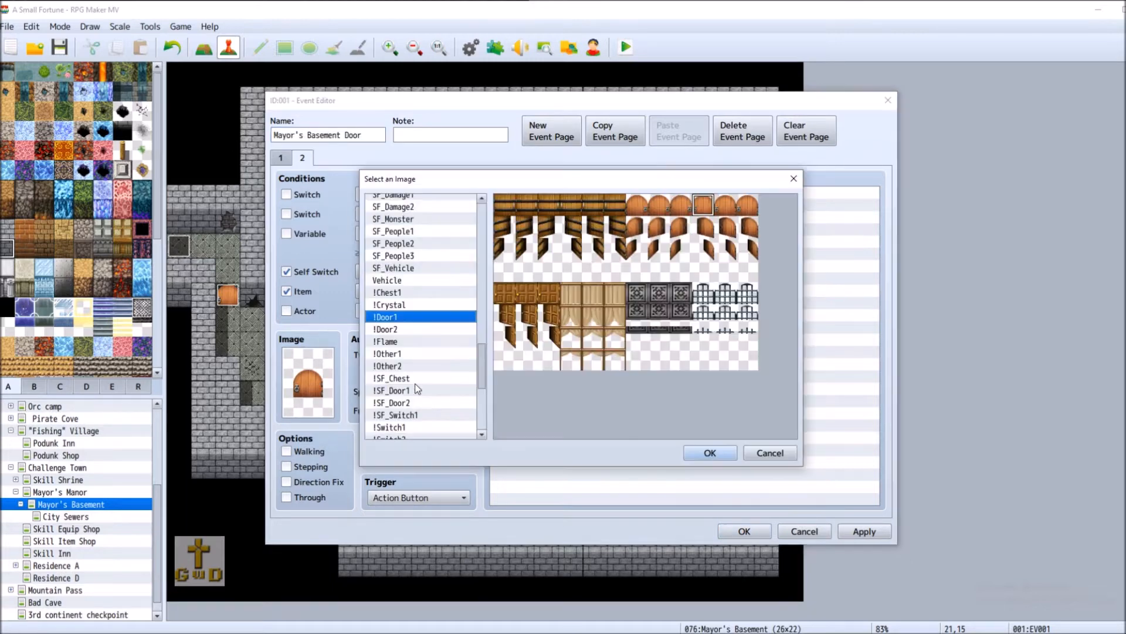
left_click(702, 249)
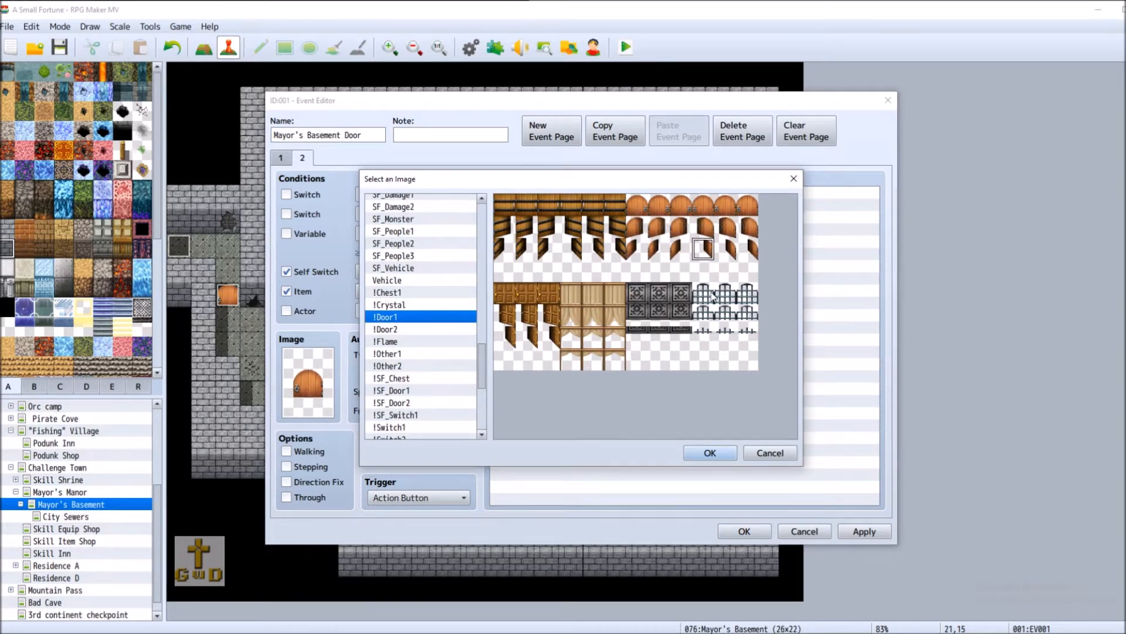
left_click(710, 453)
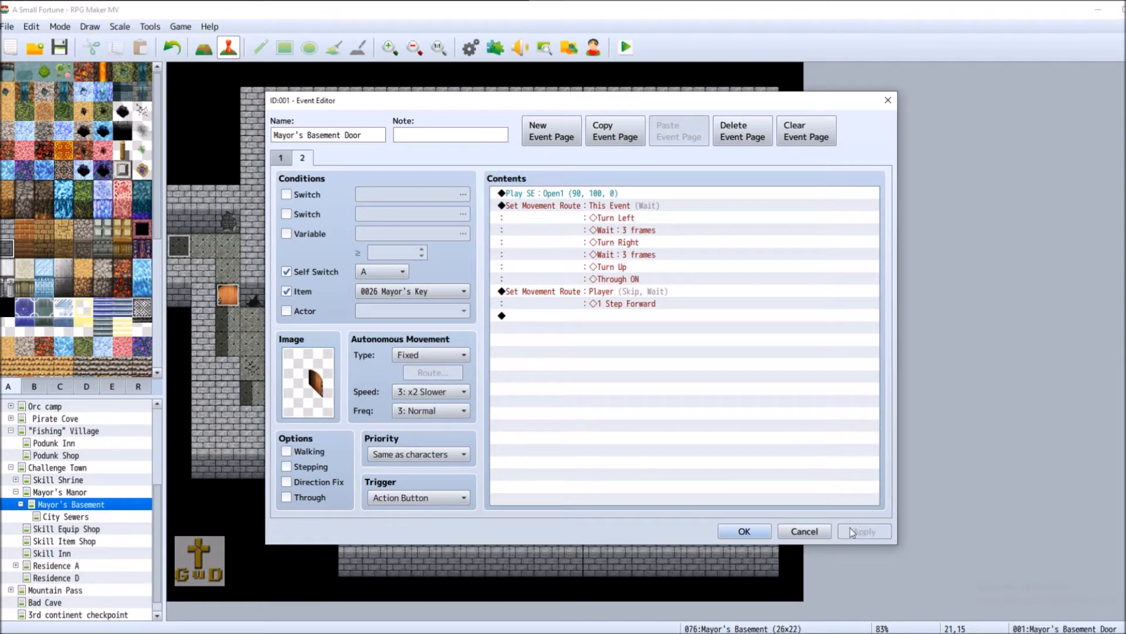
left_click(746, 529)
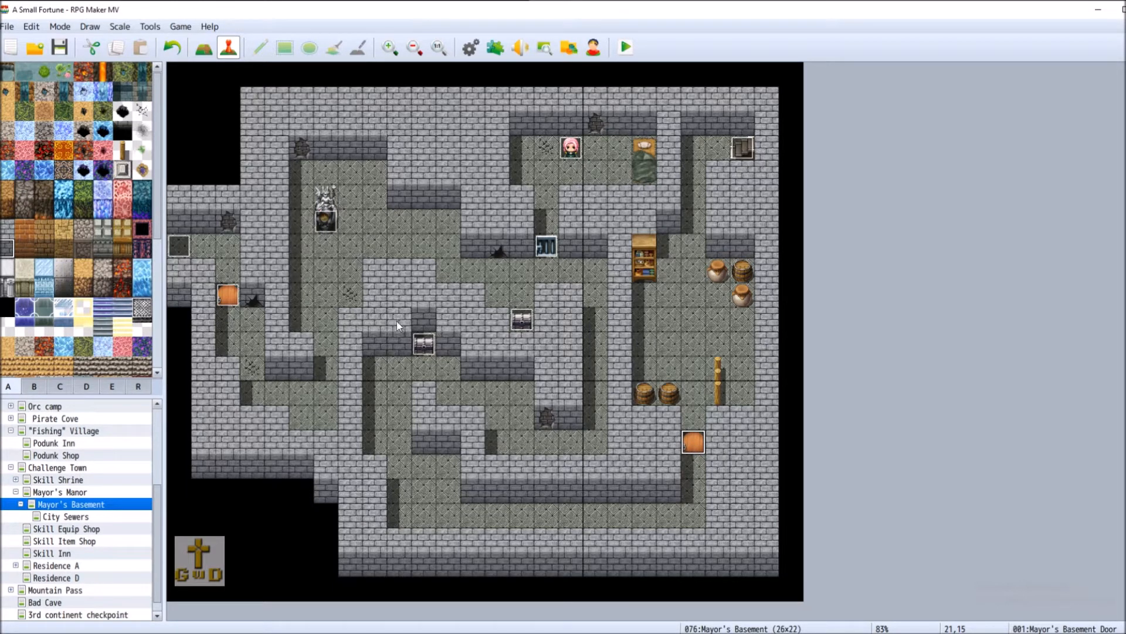
Open the event of the door on the basement's west side and delete its Move1 sound effect and Transfer Player commands.
right_click(229, 294)
left_click(246, 305)
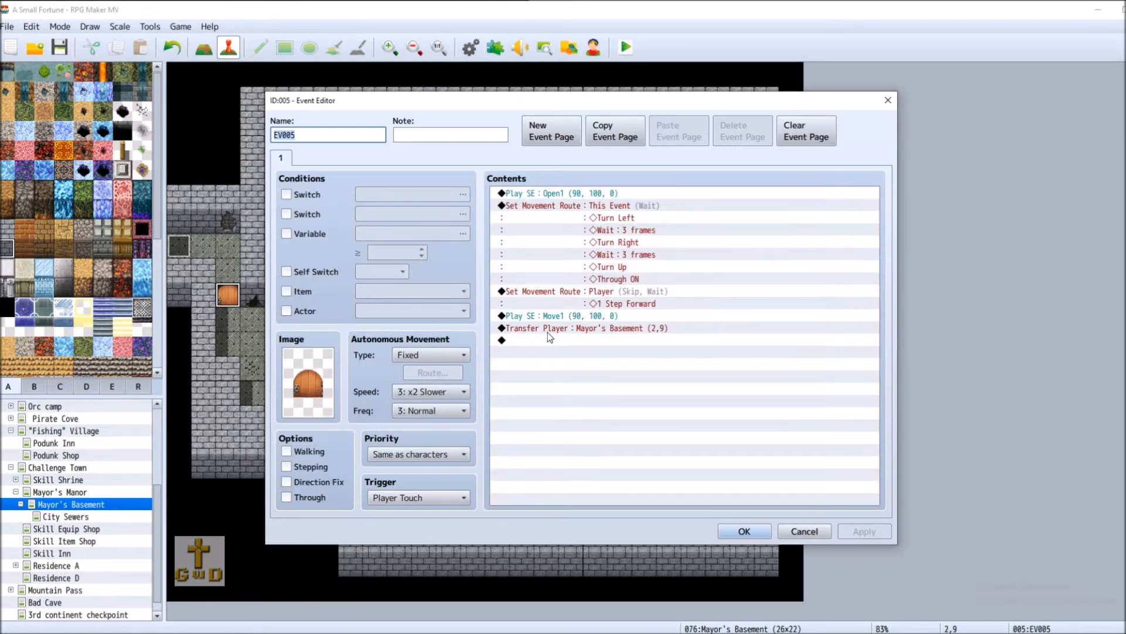
right_click(571, 318)
left_click(626, 358)
right_click(562, 318)
left_click(610, 369)
key("Delete")
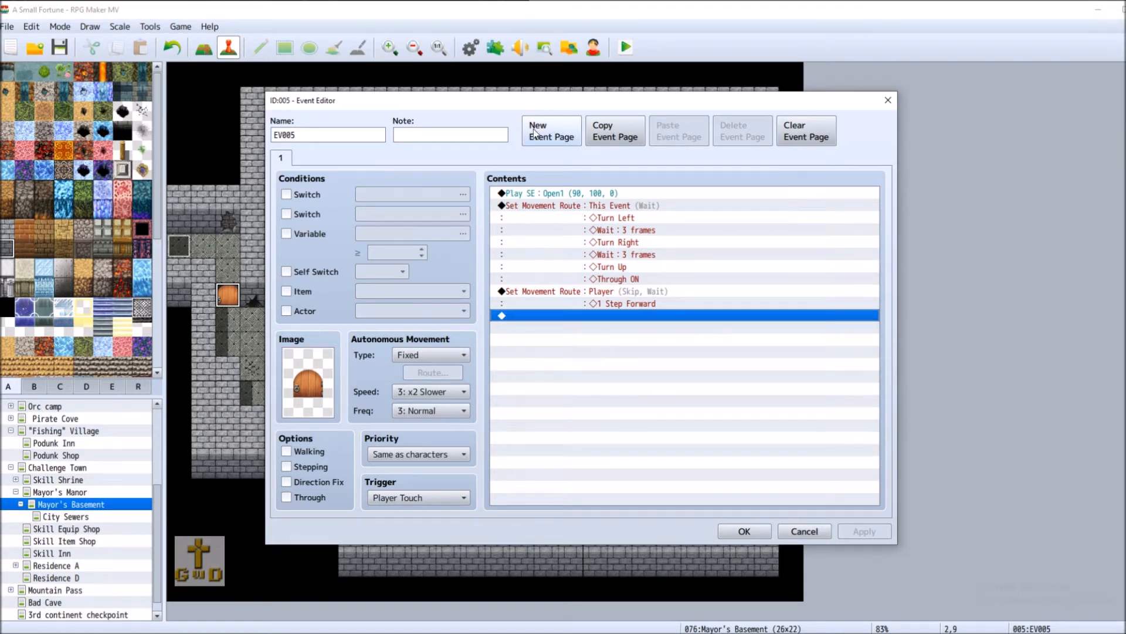
Copy the west door's event page and paste it as page 2.
left_click(625, 132)
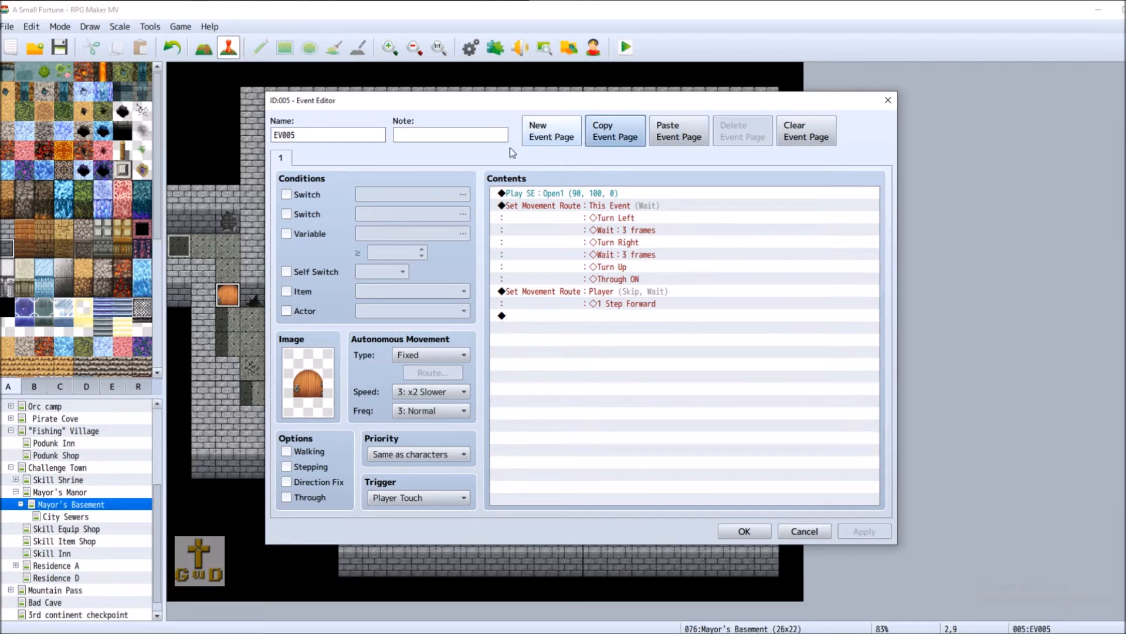
left_click(552, 134)
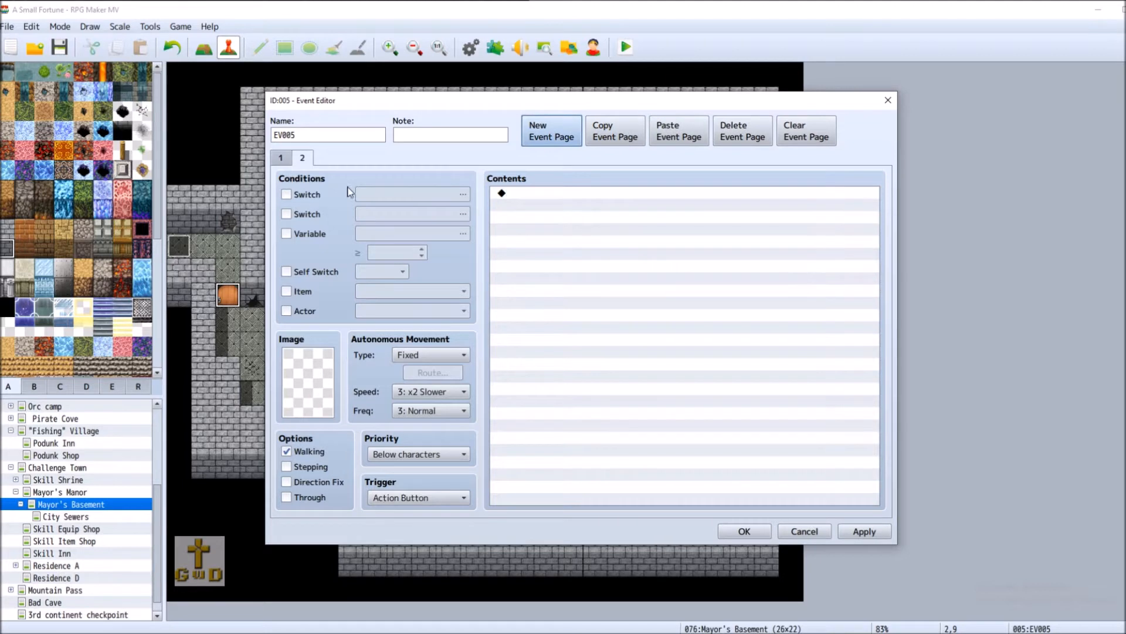
left_click(772, 141)
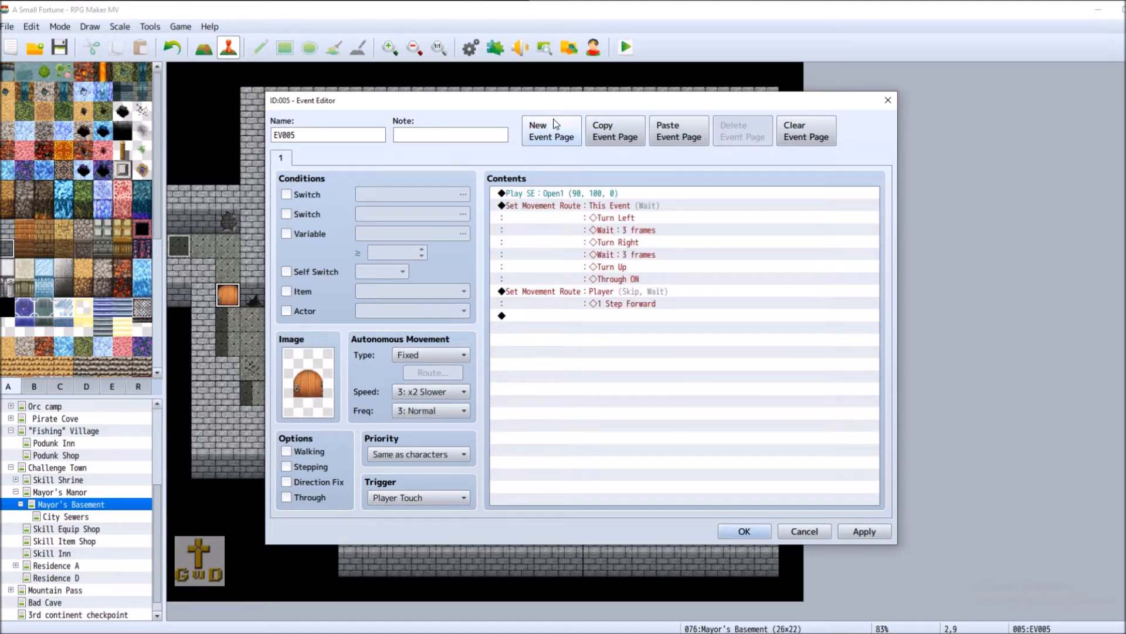
left_click(677, 134)
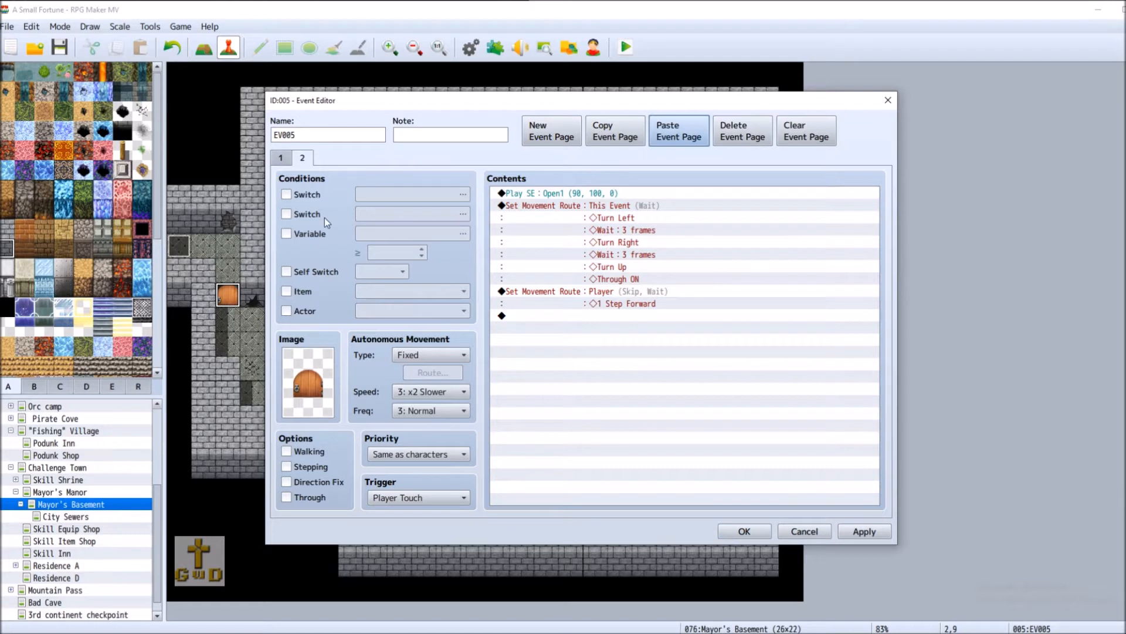
Remove the Open1 sound effect and both movement routes from page 1 of the west door's event and save it.
left_click(546, 197)
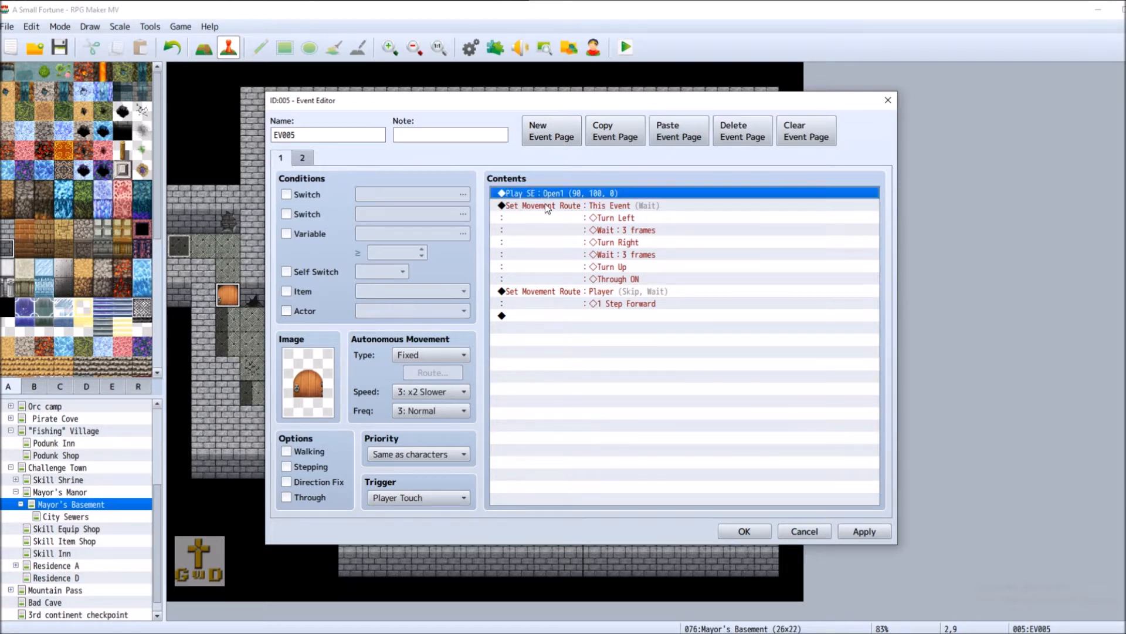
right_click(552, 191)
left_click(572, 227)
right_click(567, 192)
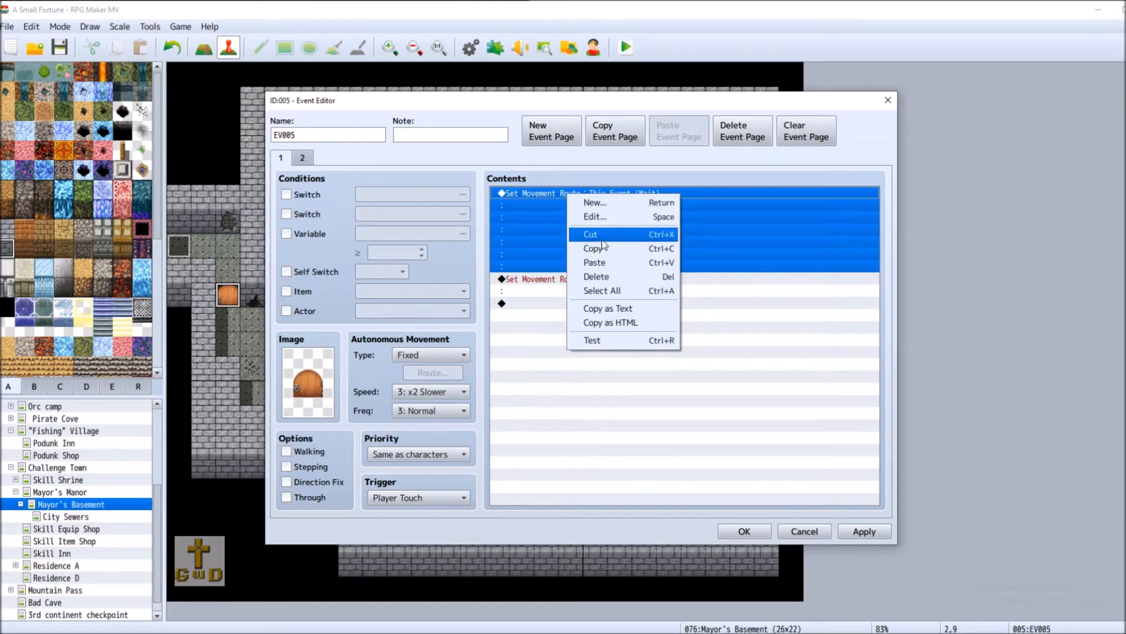
left_click(605, 234)
right_click(566, 191)
left_click(607, 231)
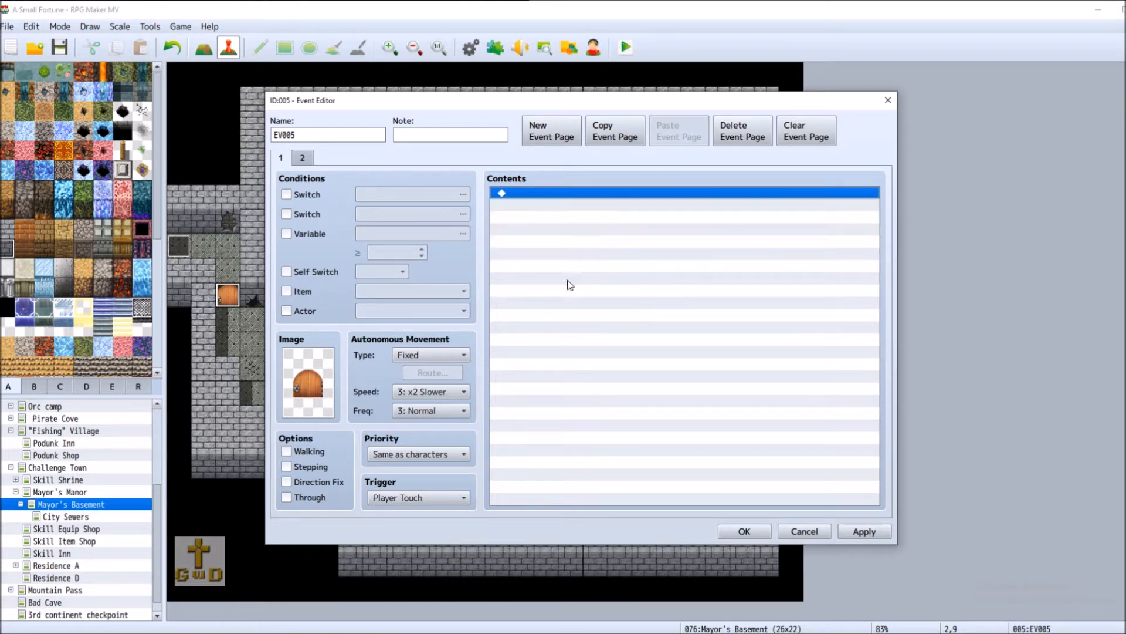
left_click(878, 533)
left_click(738, 530)
Add a Control Switches command turning 0037 Shrine basement lock OFF after the text on page 2 of the Skill Statue event and save it.
right_click(327, 226)
left_click(352, 231)
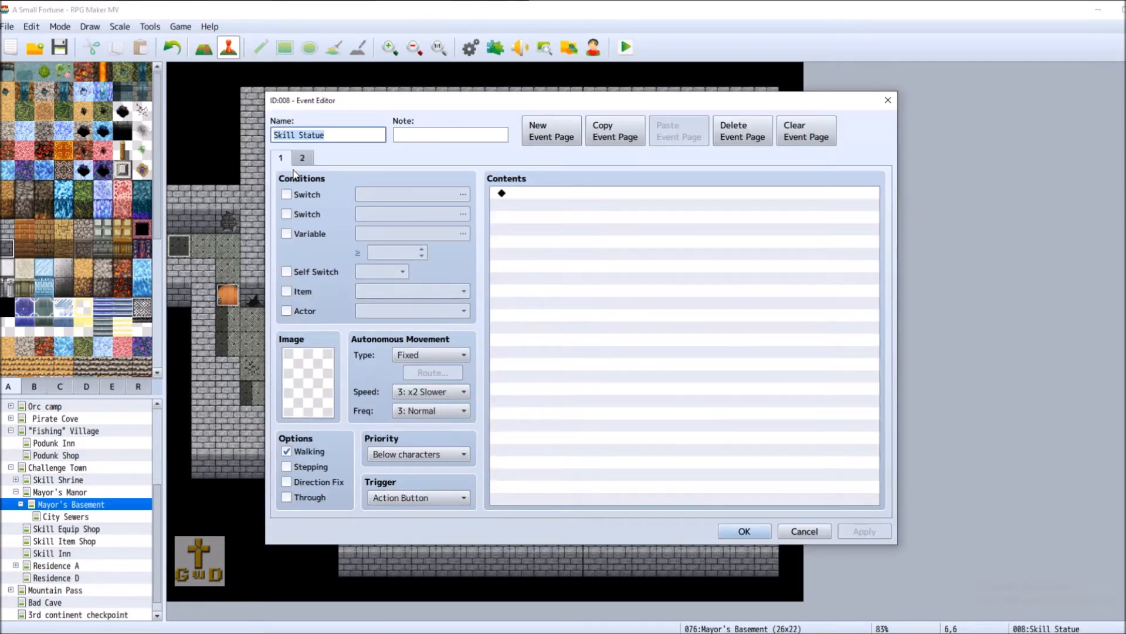
left_click(302, 158)
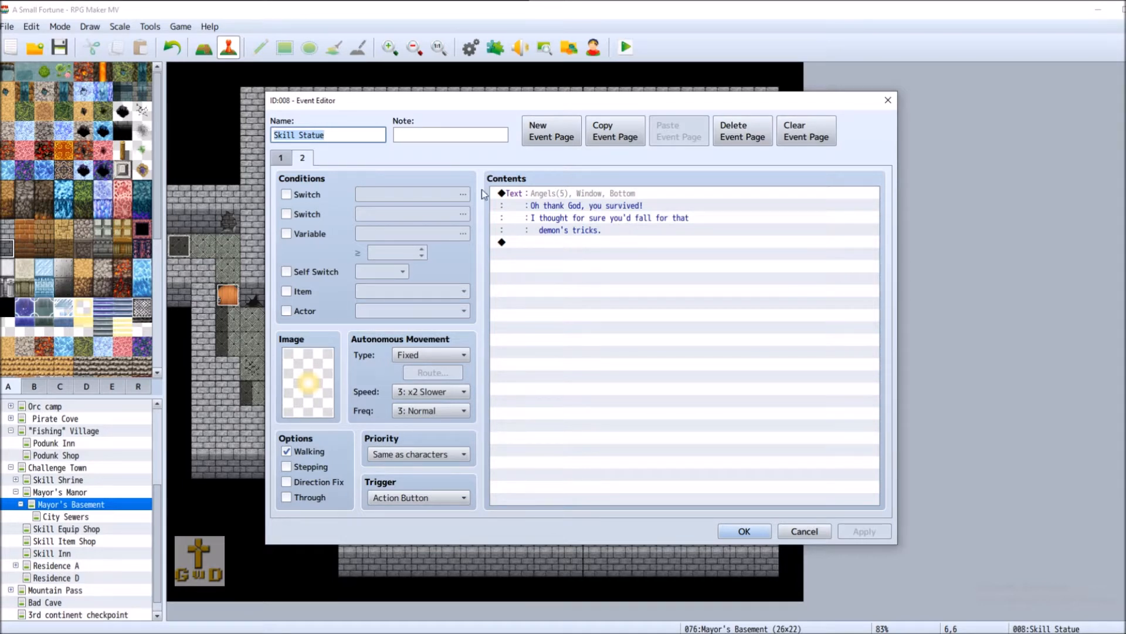
double_click(633, 241)
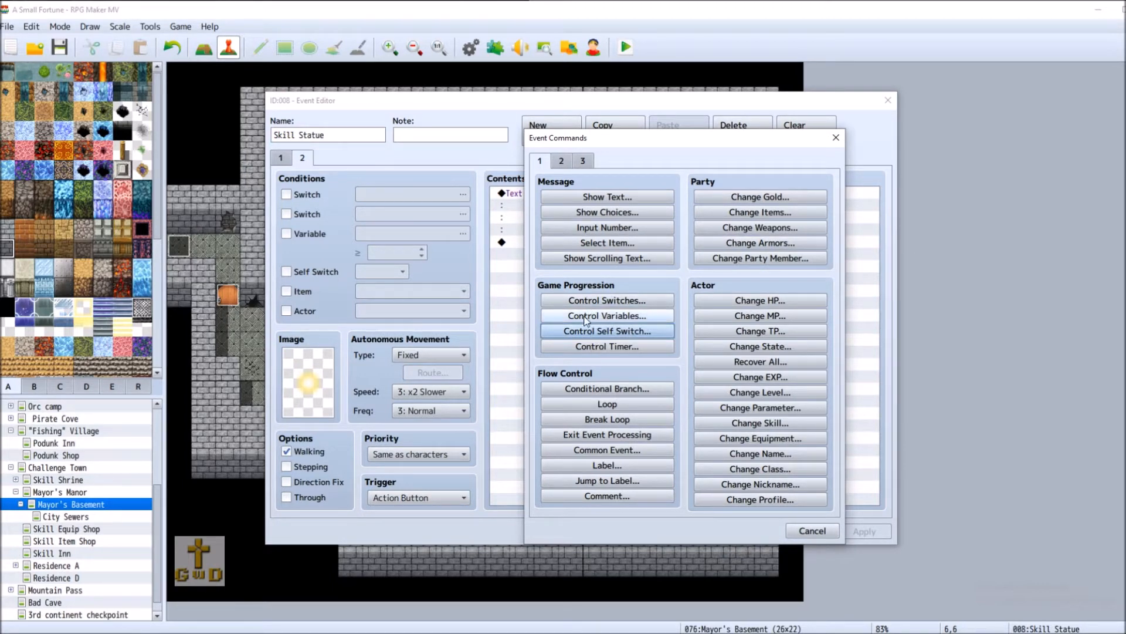
left_click(607, 299)
left_click(717, 311)
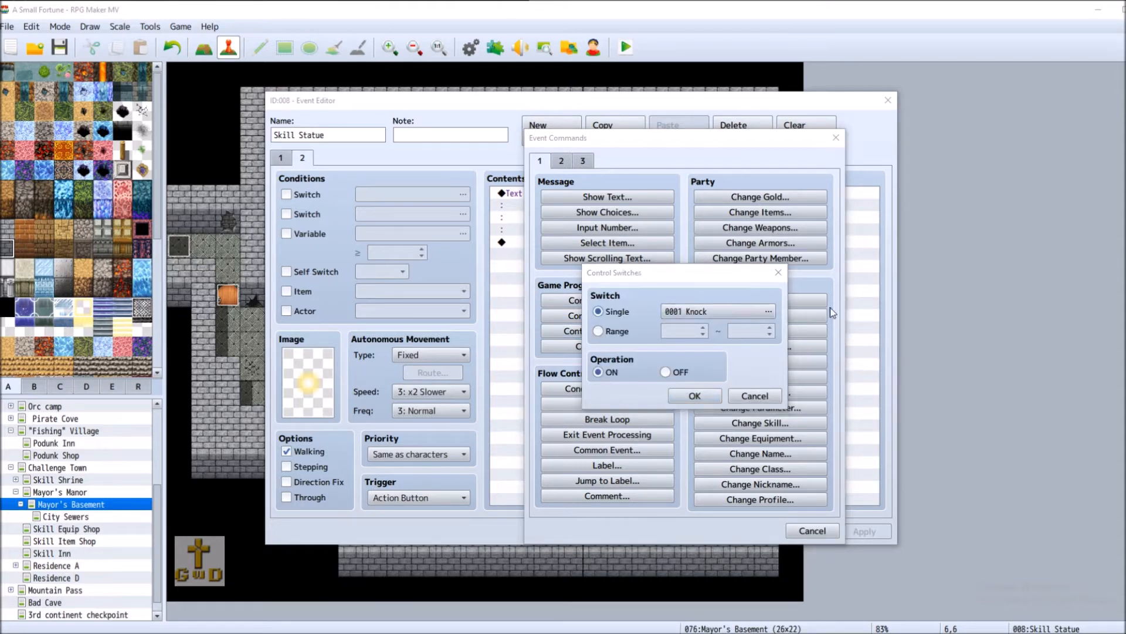
left_click(625, 240)
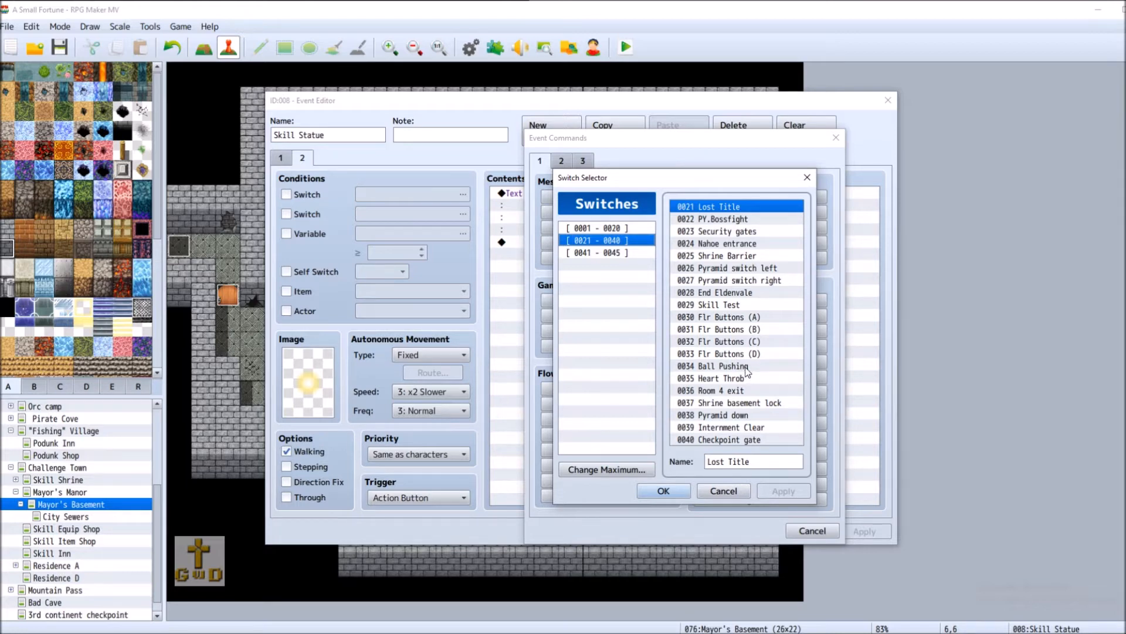
left_click(754, 403)
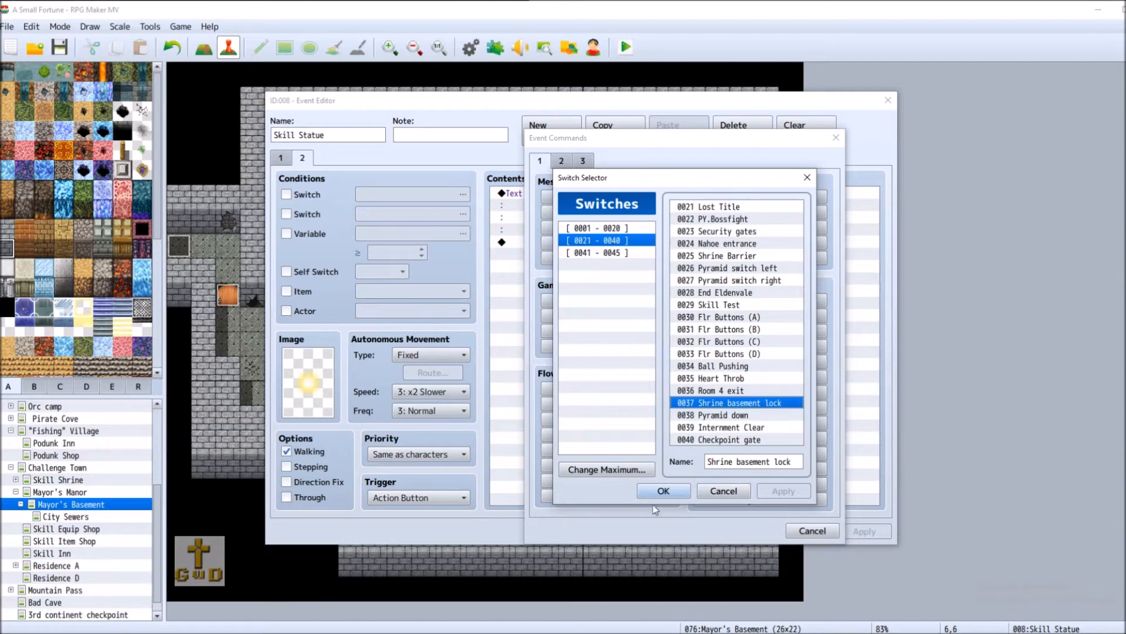
left_click(664, 491)
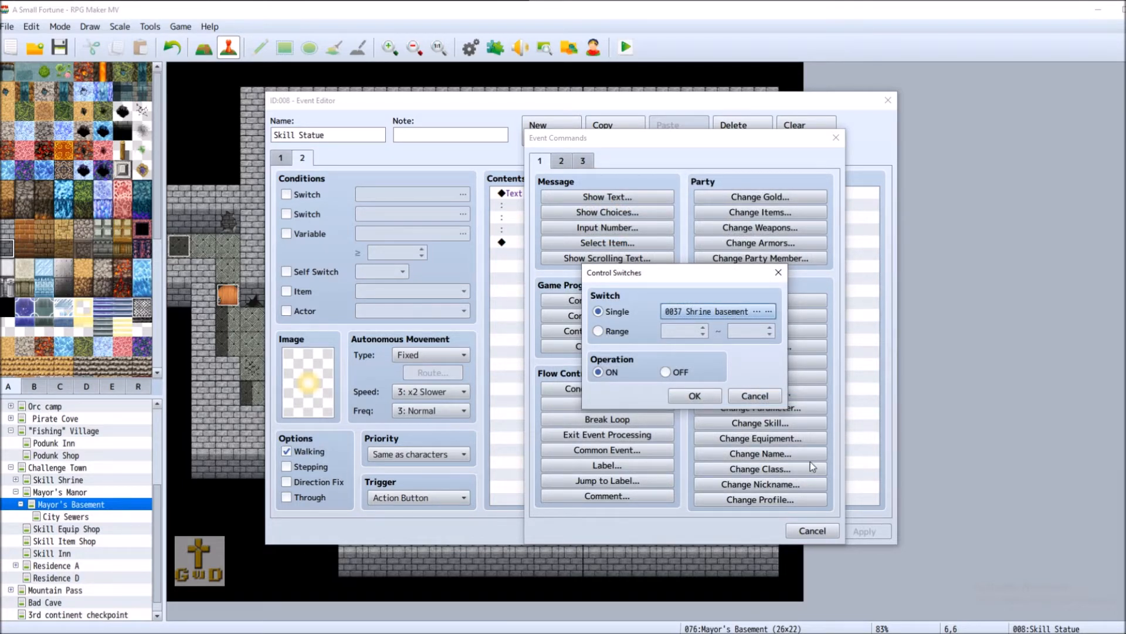
left_click(666, 373)
left_click(695, 396)
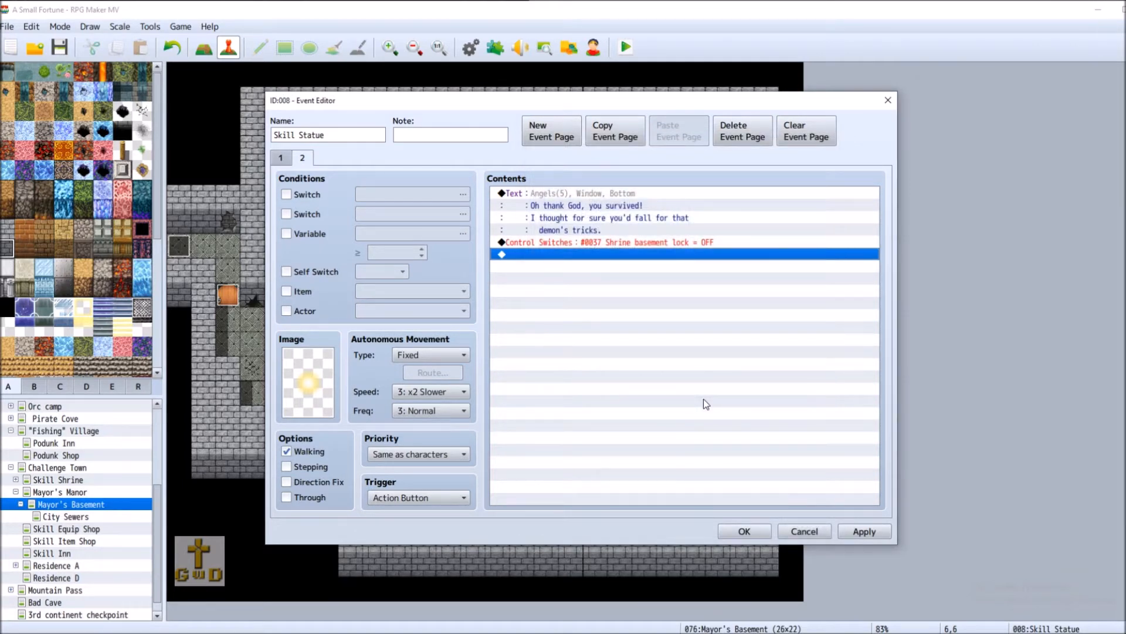
left_click(863, 533)
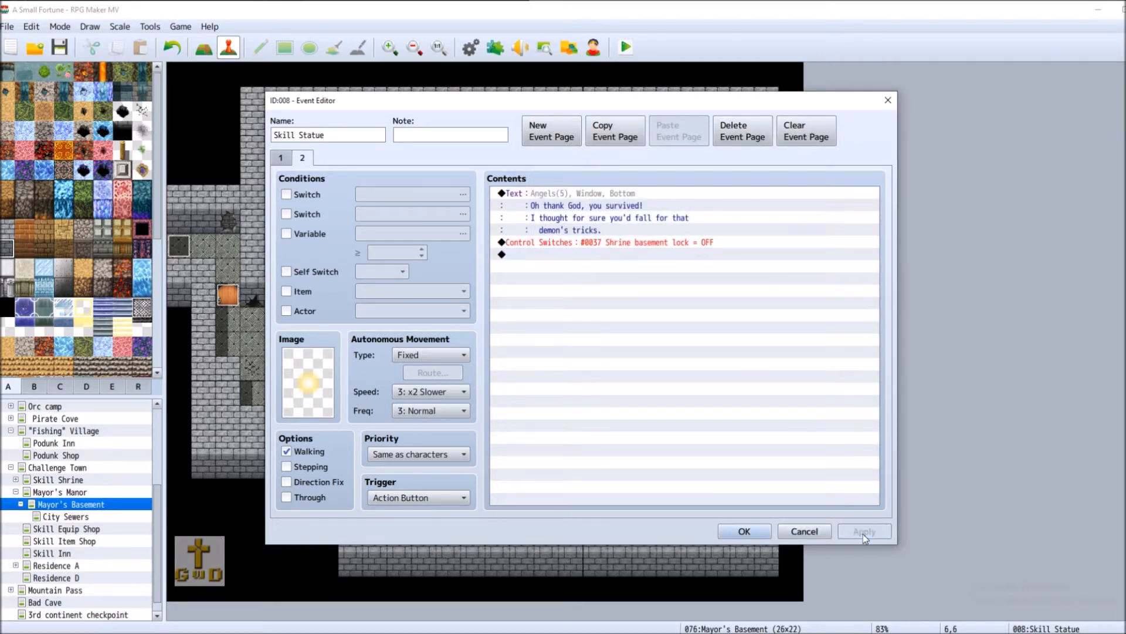
left_click(744, 532)
Reopen the event of the door on the basement's west side.
right_click(225, 294)
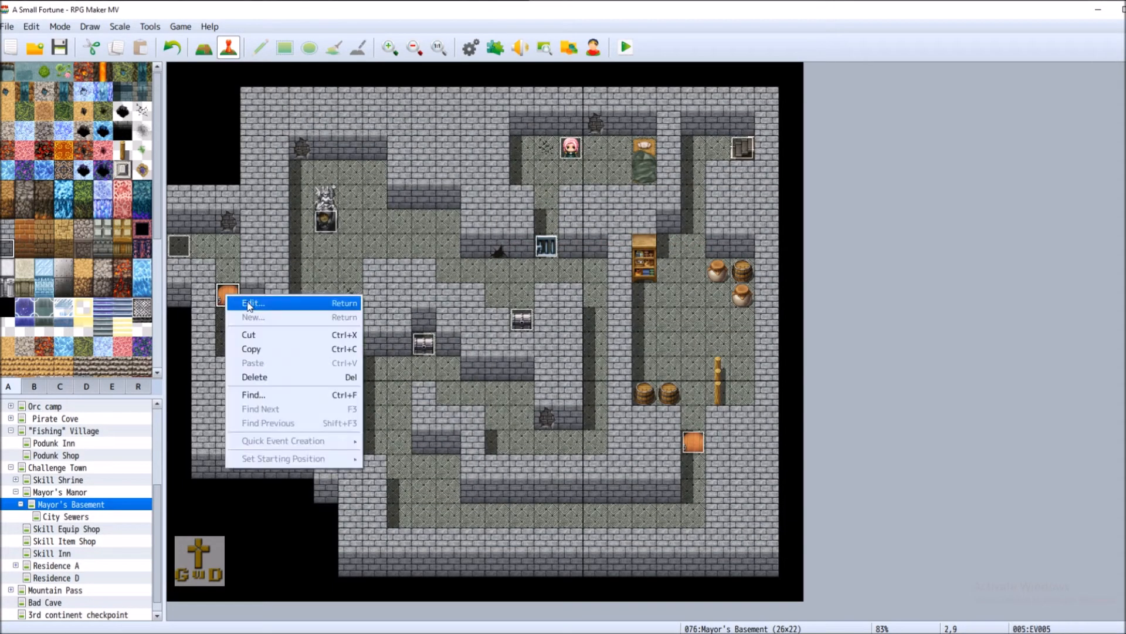
left_click(250, 303)
left_click(452, 195)
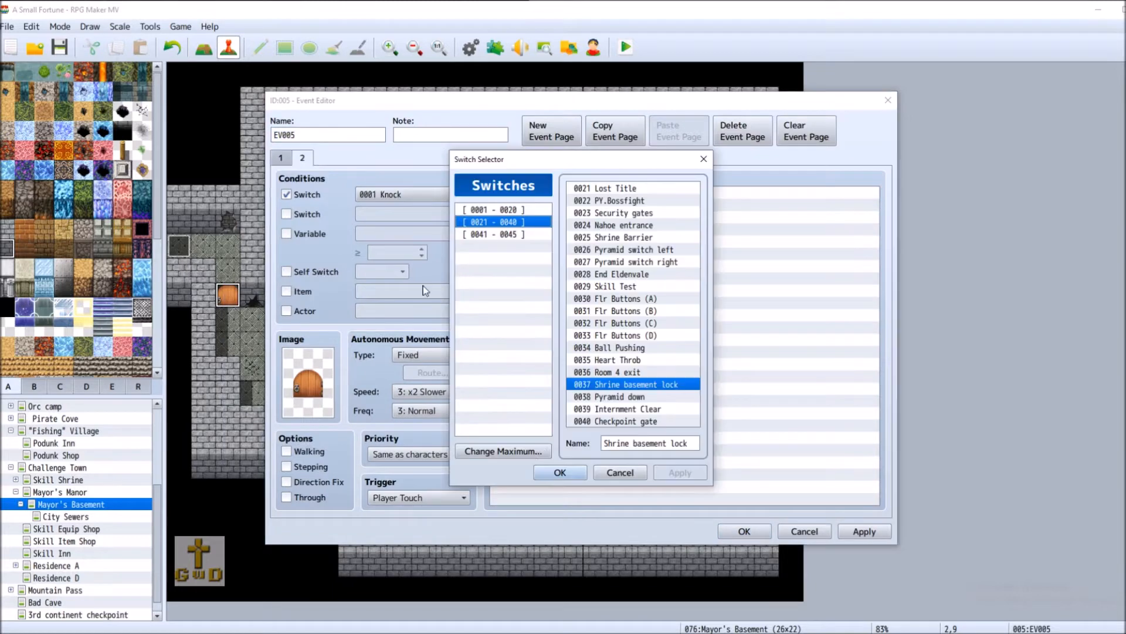
left_click(635, 475)
left_click(287, 194)
Make page 1 of the west door's event depend on switch 0037 Shrine basement lock.
left_click(281, 159)
left_click(286, 194)
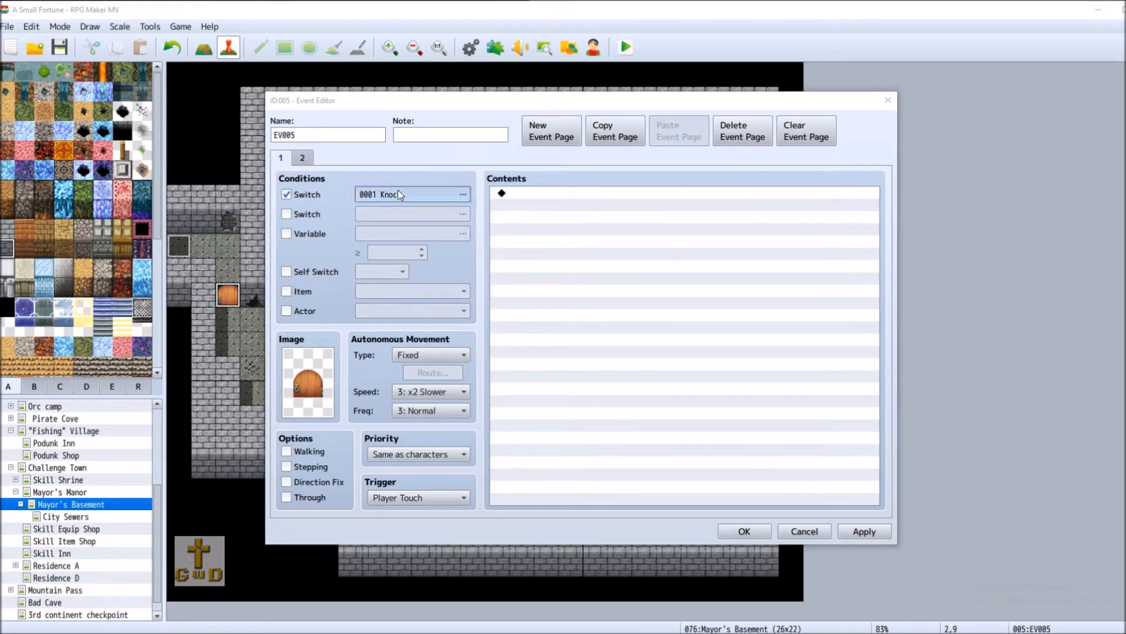
left_click(400, 194)
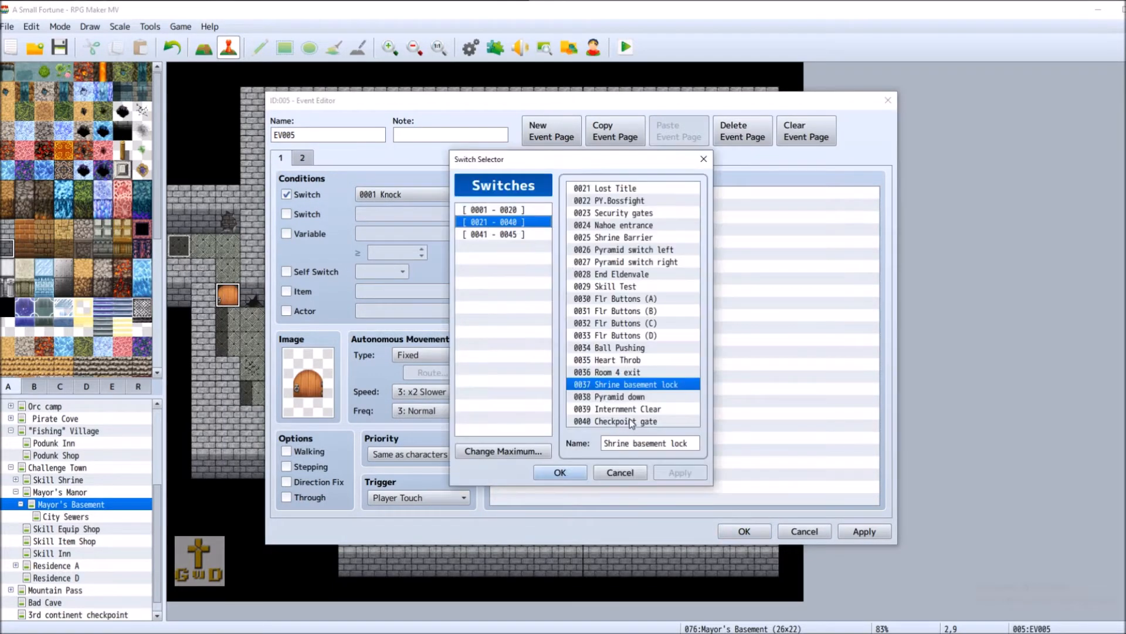
left_click(563, 473)
Change the west door's page 2 image to the open frame of the arched wooden door in !Door1 and save the event.
left_click(302, 158)
double_click(308, 381)
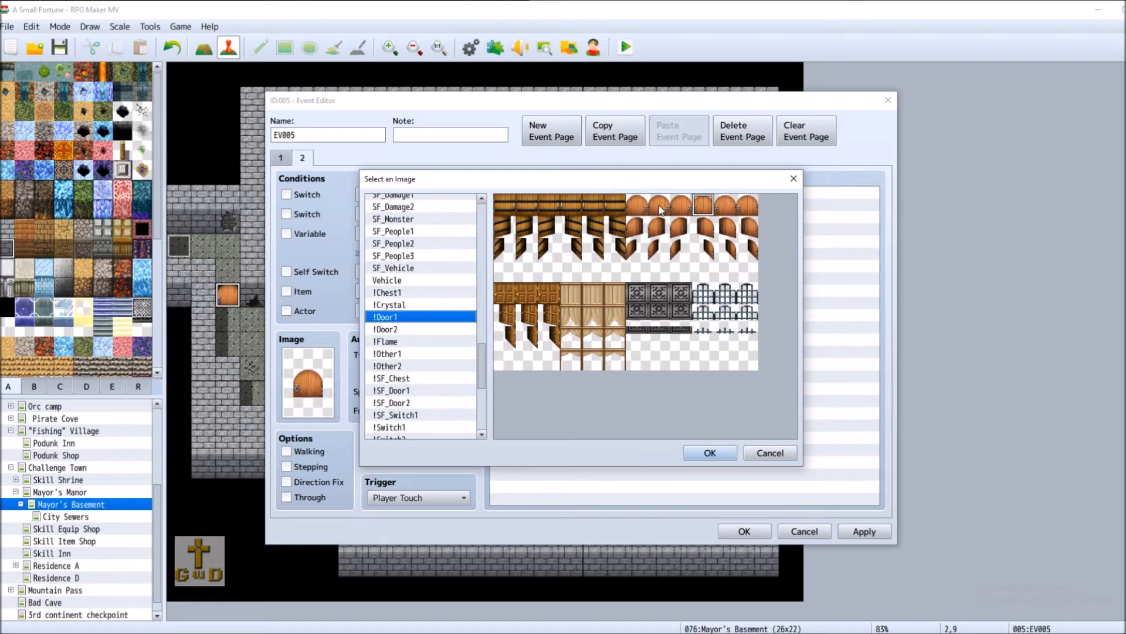
left_click(704, 251)
left_click(719, 453)
left_click(864, 531)
left_click(743, 530)
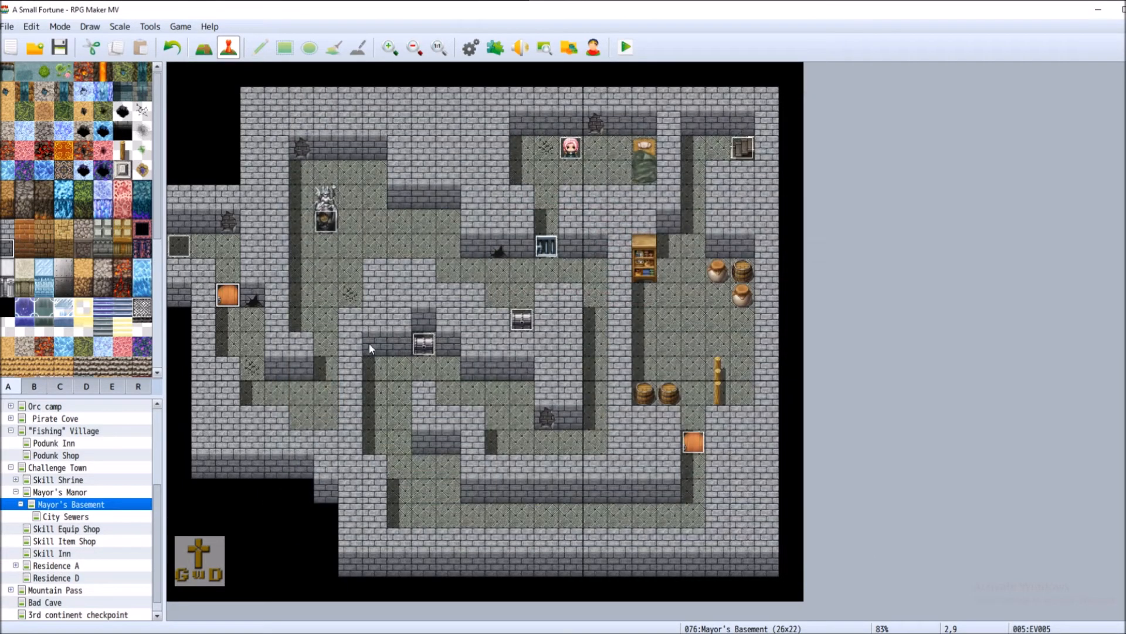
Open the event of the barred cell door and delete its Move1 sound effect and Transfer Player commands.
right_click(547, 239)
left_click(575, 247)
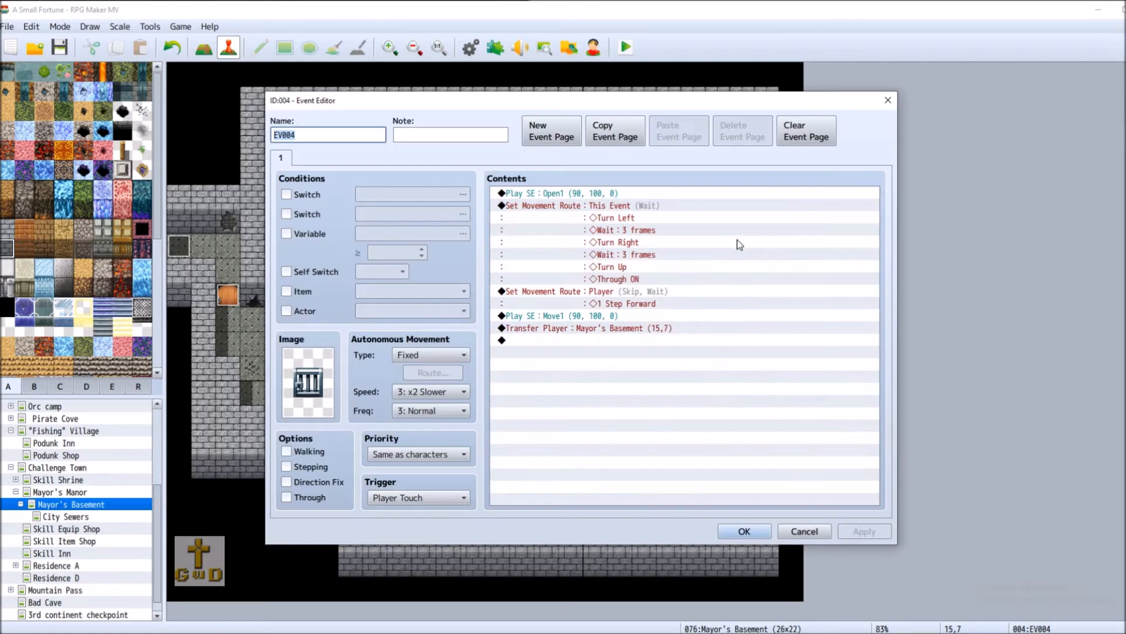
right_click(552, 317)
left_click(606, 355)
right_click(565, 315)
left_click(631, 356)
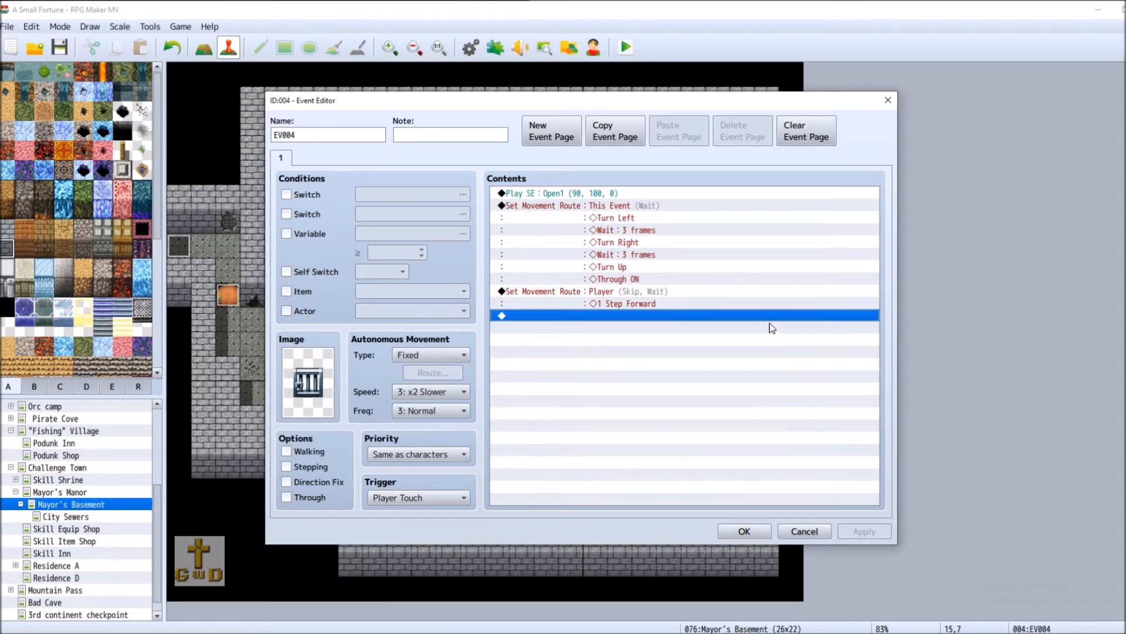
Change the barred door's opening sound effect to Open3 at 20% volume and rename the event "Mayor Prison Door".
right_click(577, 195)
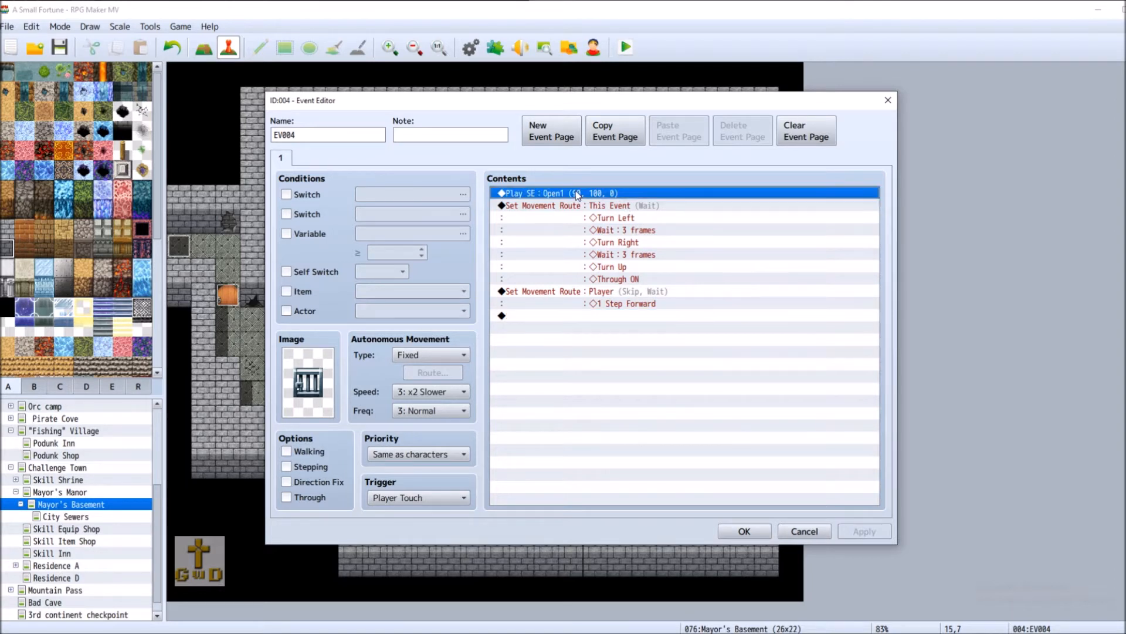
left_click(603, 213)
left_click(730, 274)
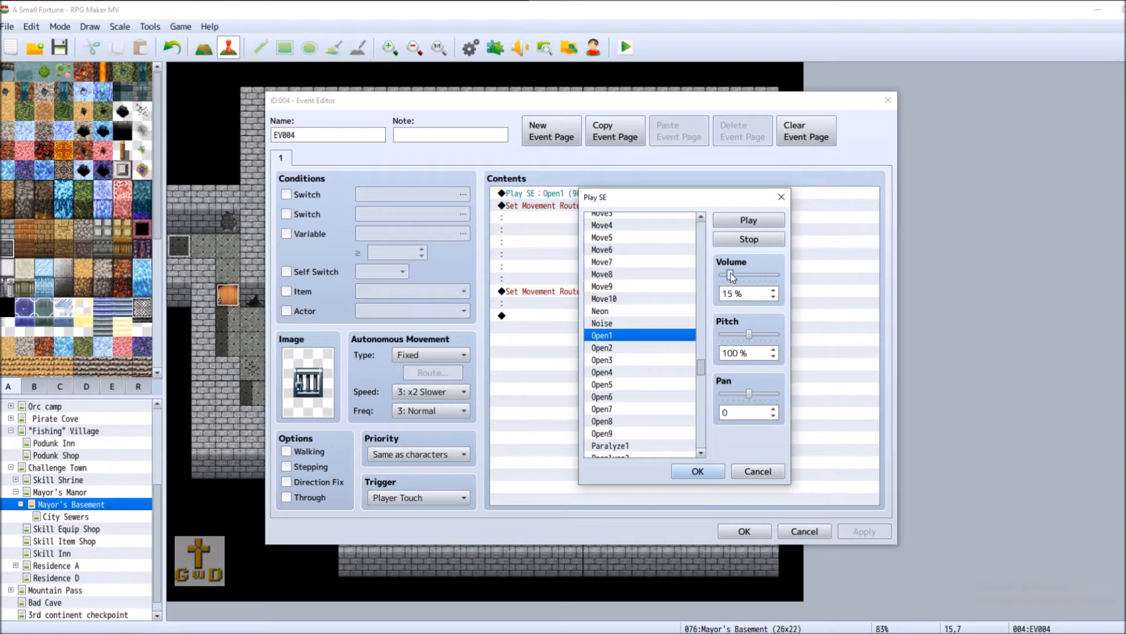
left_click(733, 274)
left_click(757, 225)
left_click(612, 350)
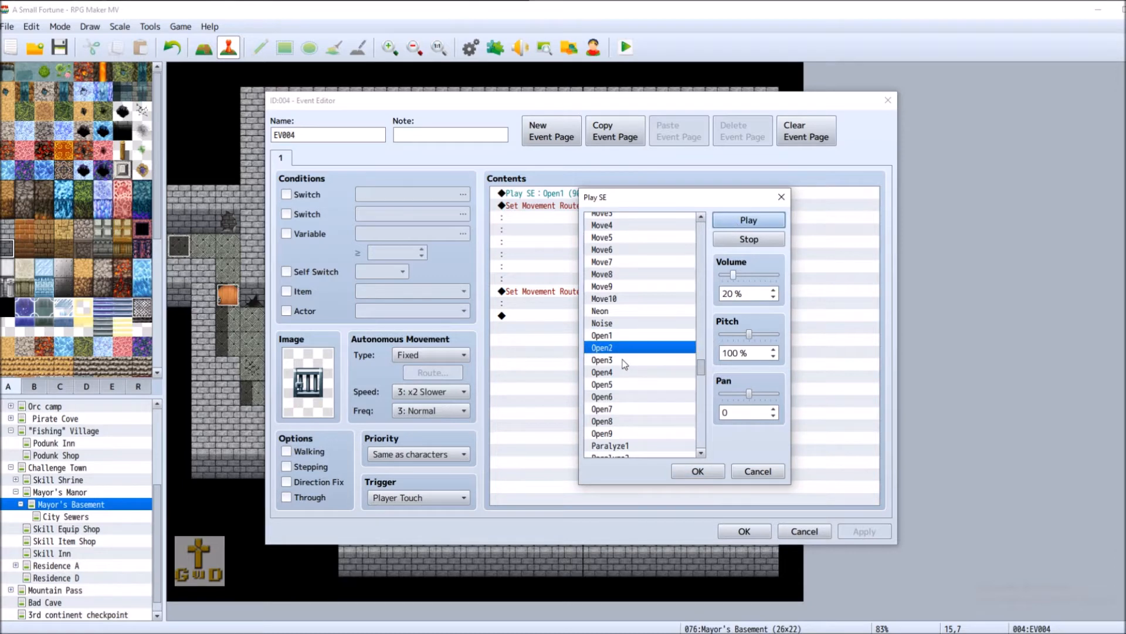
left_click(626, 360)
left_click(748, 220)
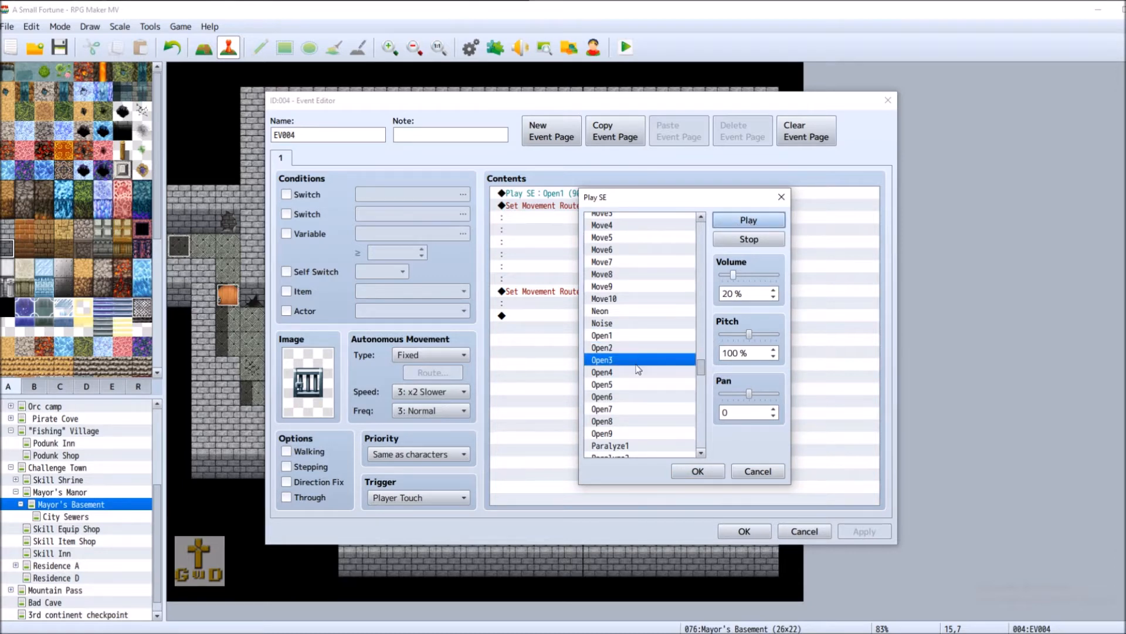
left_click(704, 471)
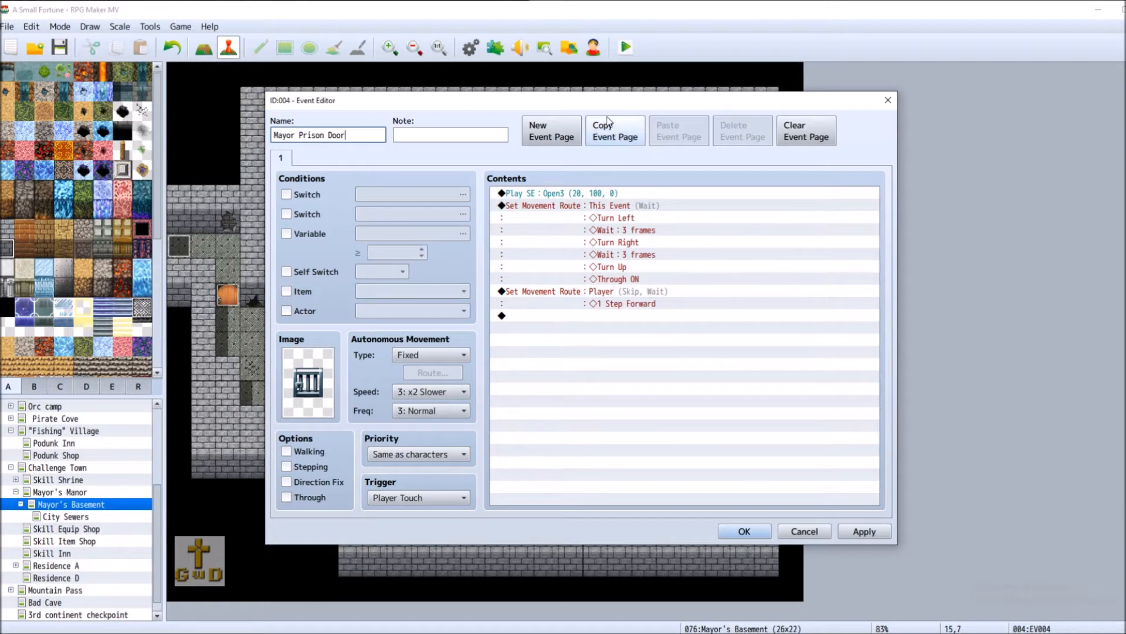
Duplicate the prison door's event page as page 2, remove all commands from the copy and save the event.
left_click(624, 138)
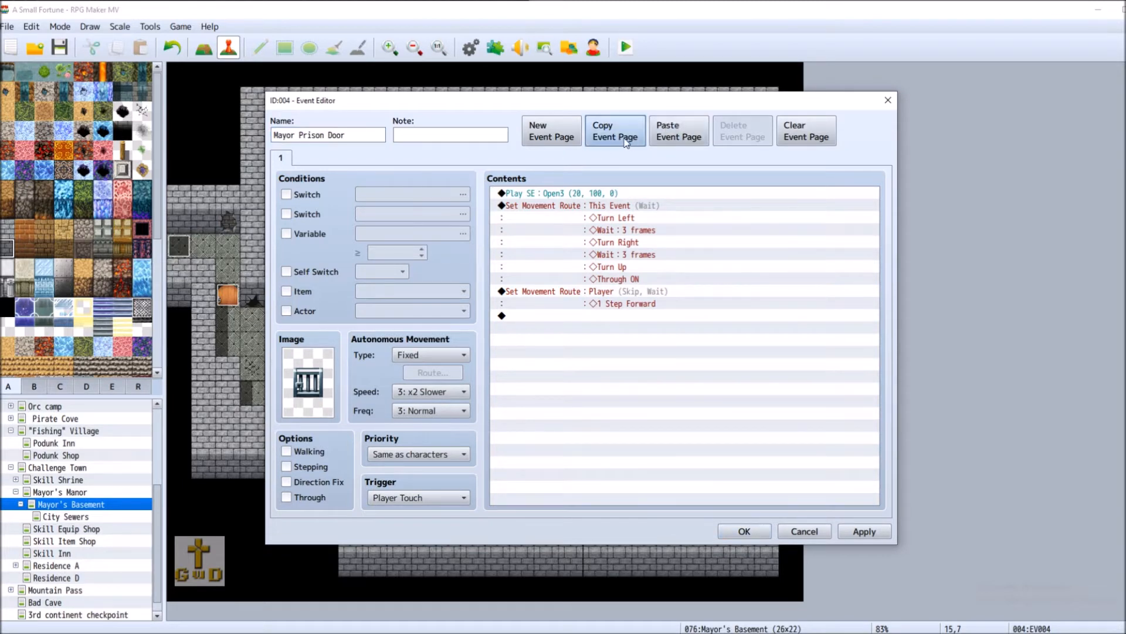
left_click(679, 132)
left_click(578, 195)
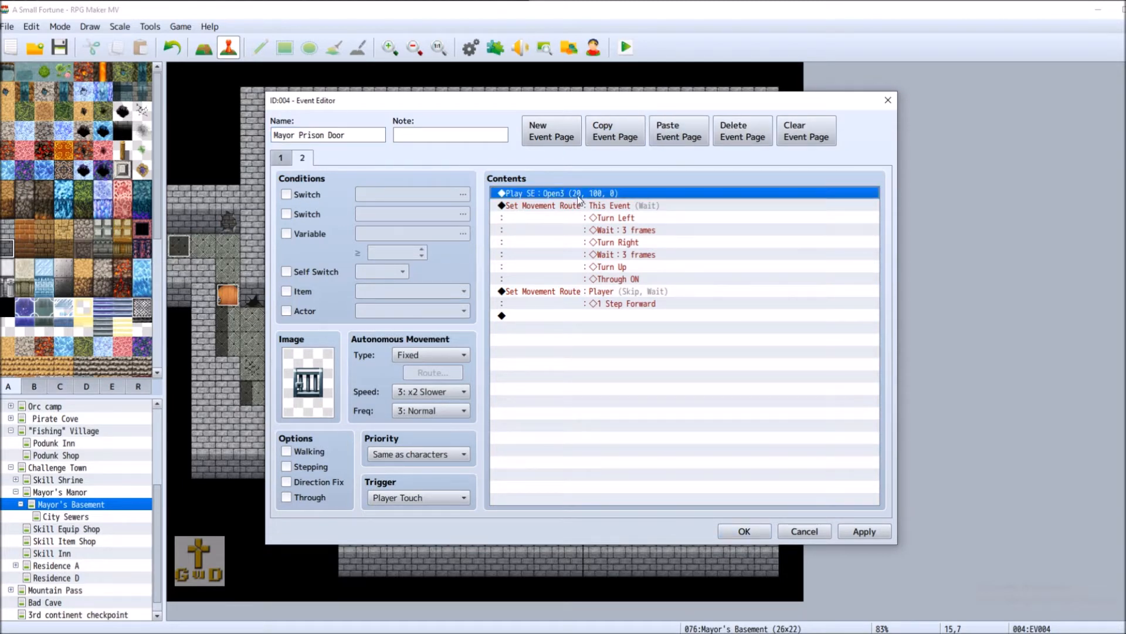
right_click(582, 194)
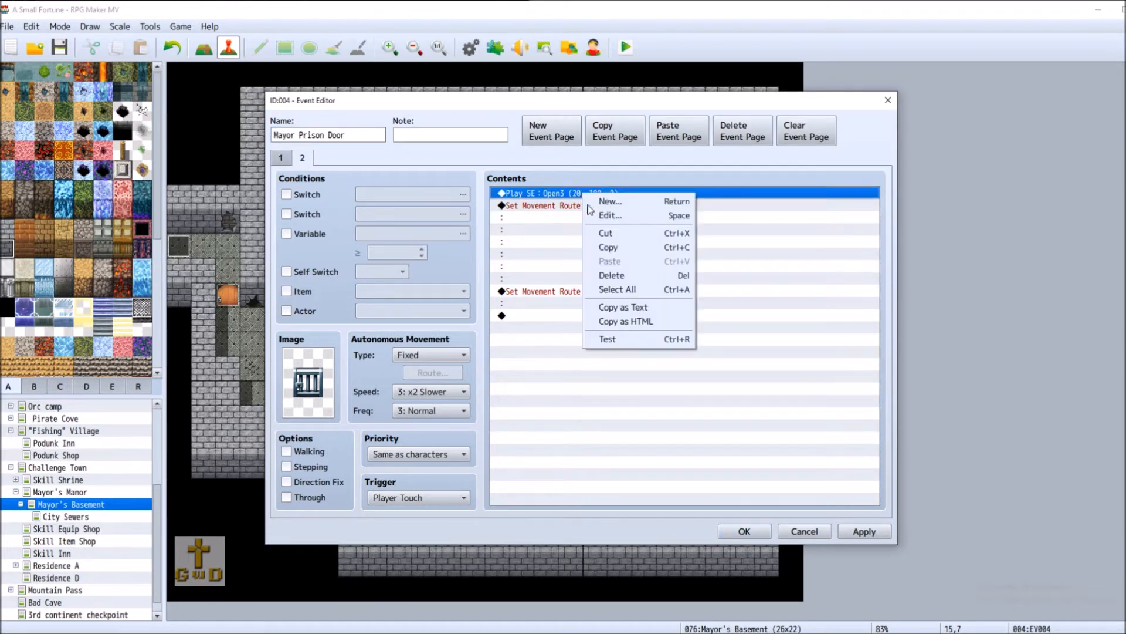
left_click(620, 233)
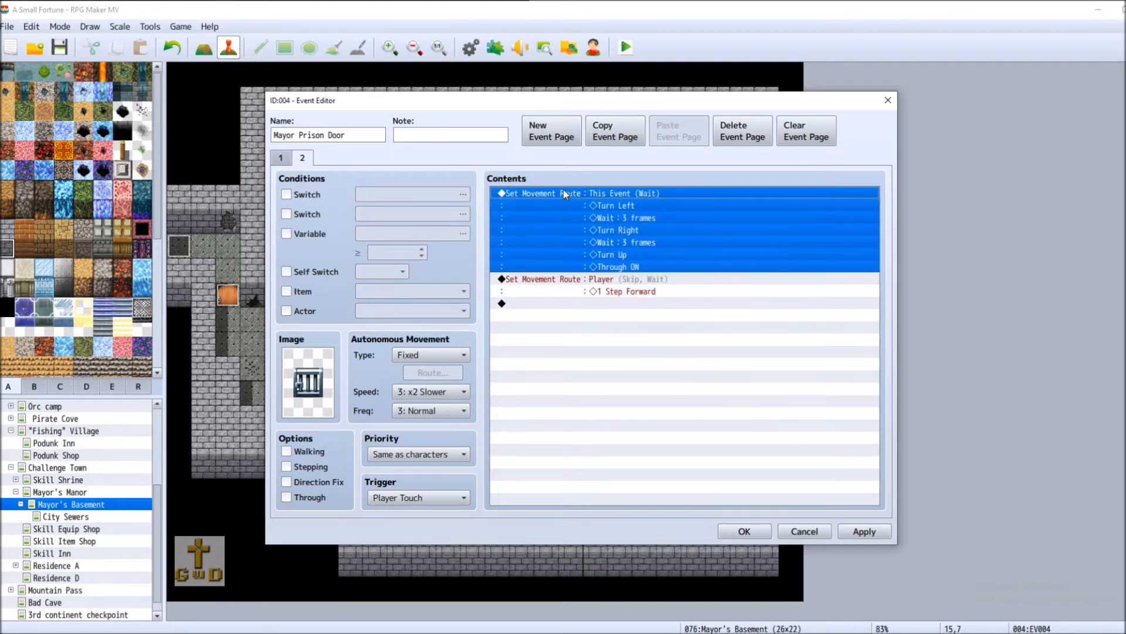
right_click(563, 193)
left_click(610, 232)
right_click(564, 194)
left_click(602, 235)
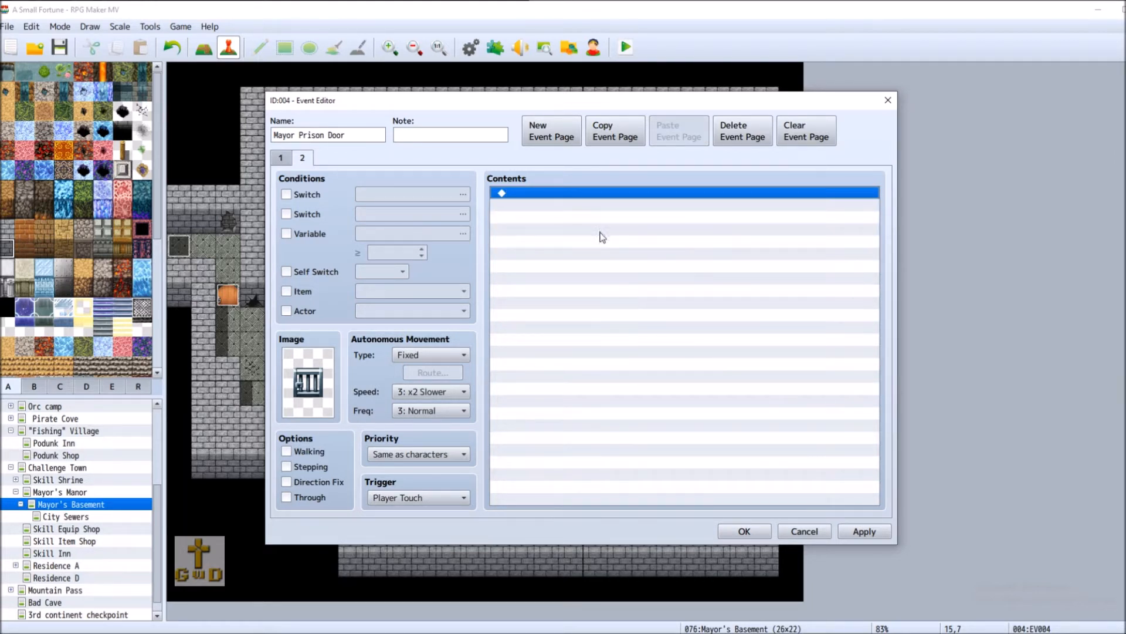
left_click(864, 532)
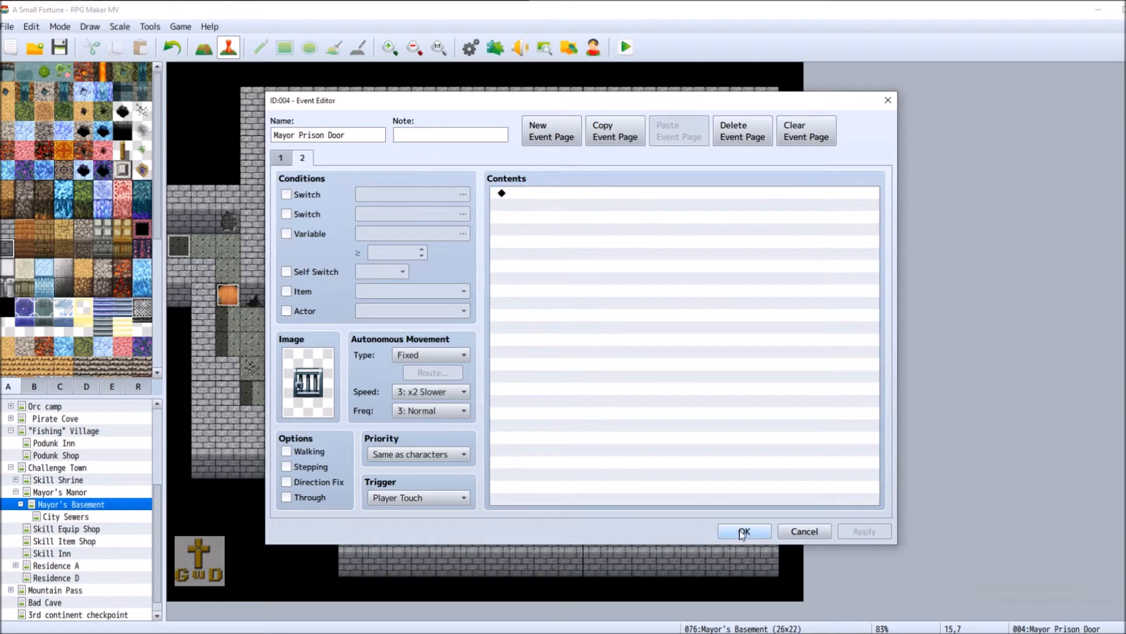
left_click(744, 531)
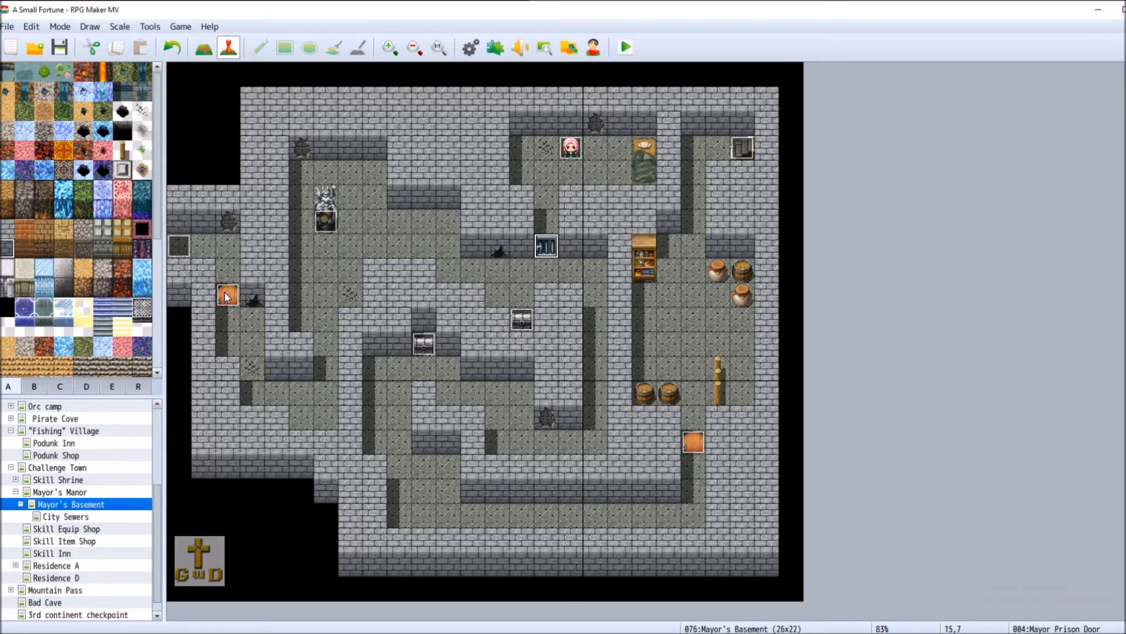
Reopen the Mayor Prison Door event and delete its page 2.
right_click(551, 241)
left_click(572, 248)
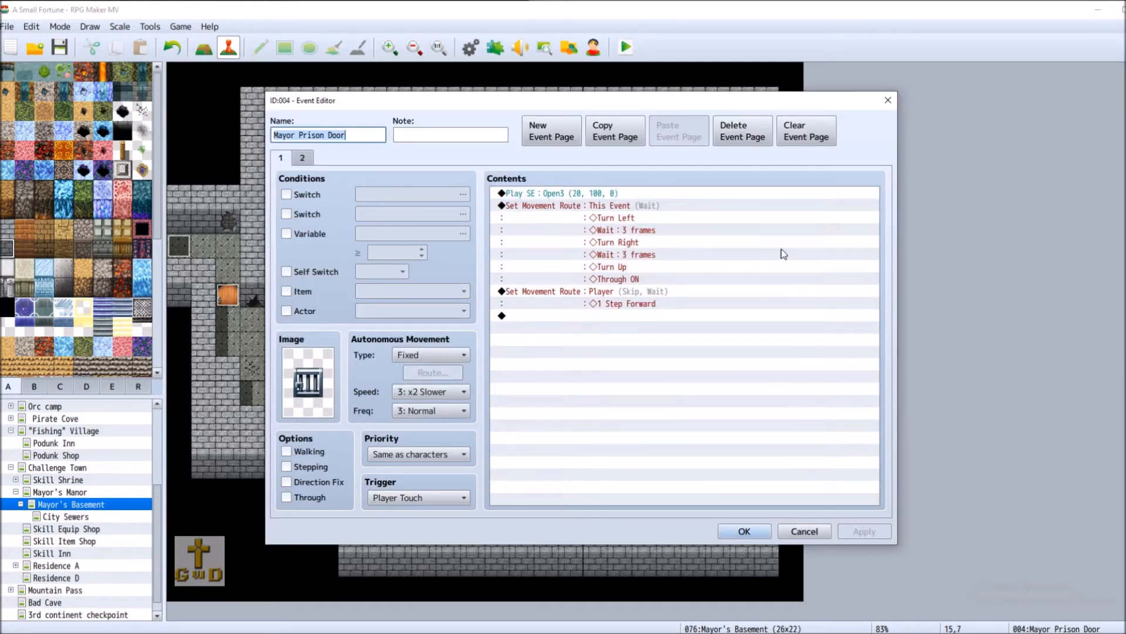
left_click(303, 158)
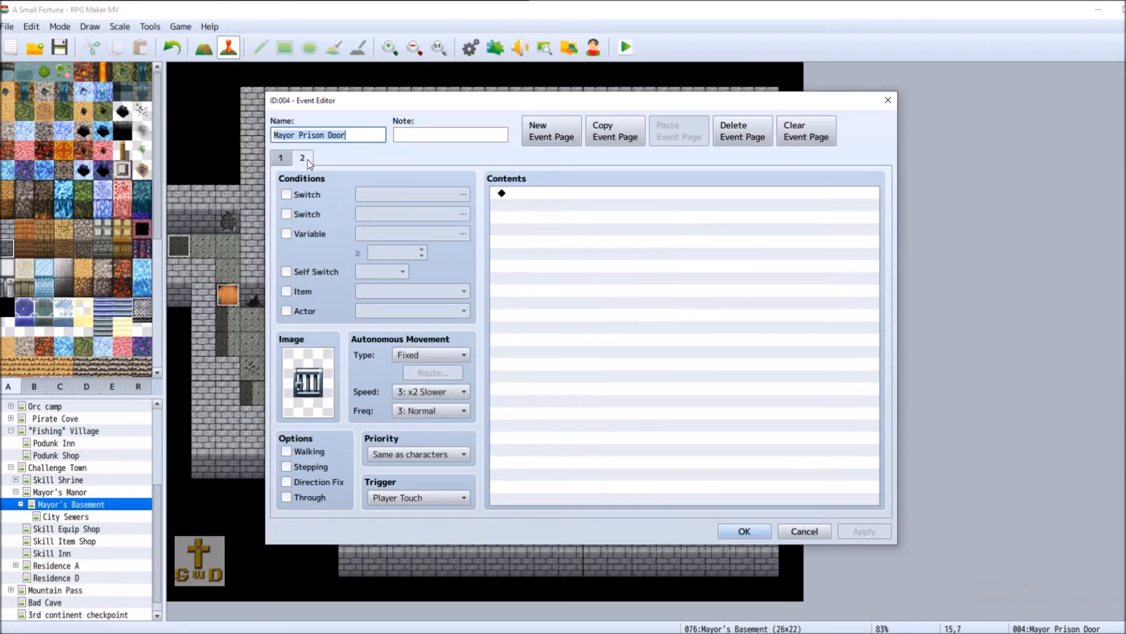
left_click(743, 126)
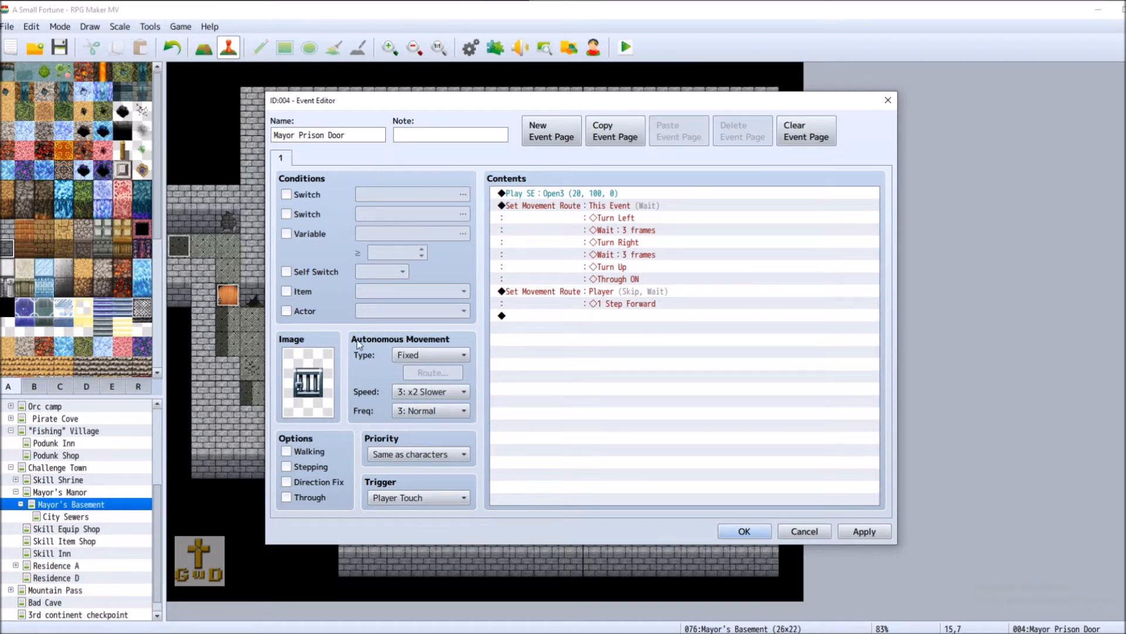
Save the changes to the Mayor Prison Door event and save the project.
left_click(878, 529)
left_click(744, 532)
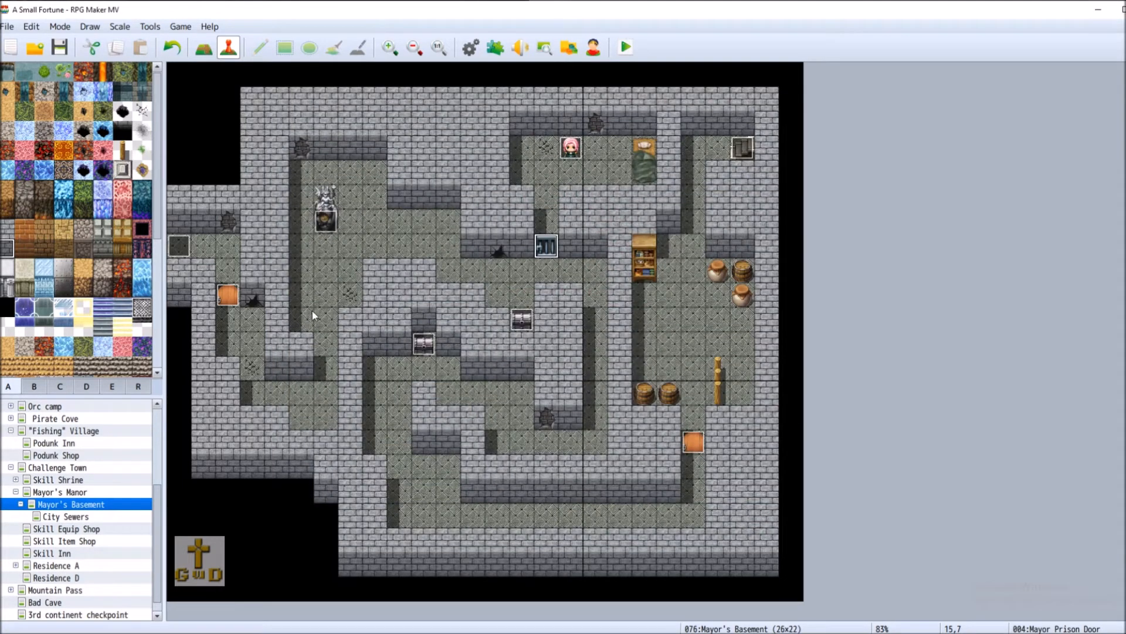
left_click(58, 48)
Rename the pink-haired prisoner's event "Skill Shrine Mayor", keep its trigger on Action Button and save the event.
right_click(577, 150)
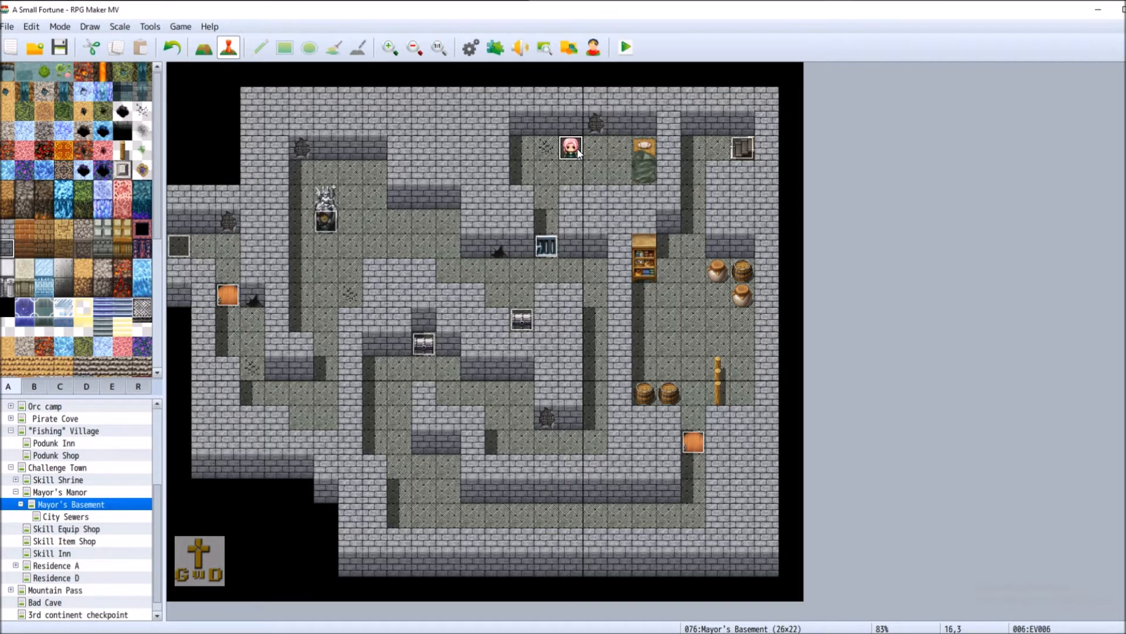
left_click(604, 157)
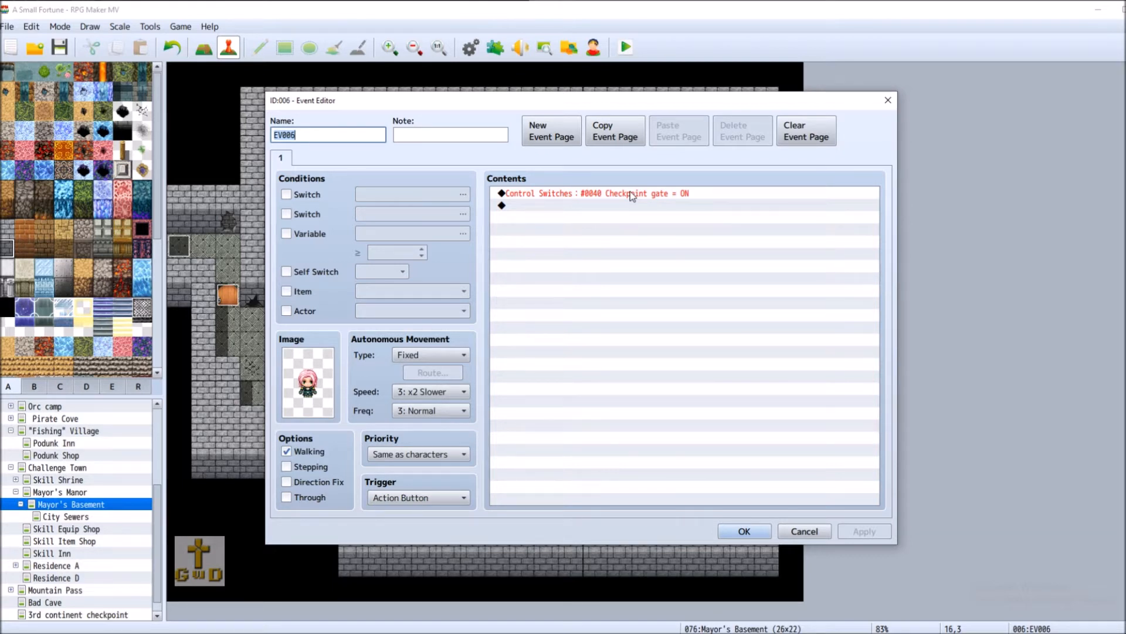
left_click(419, 497)
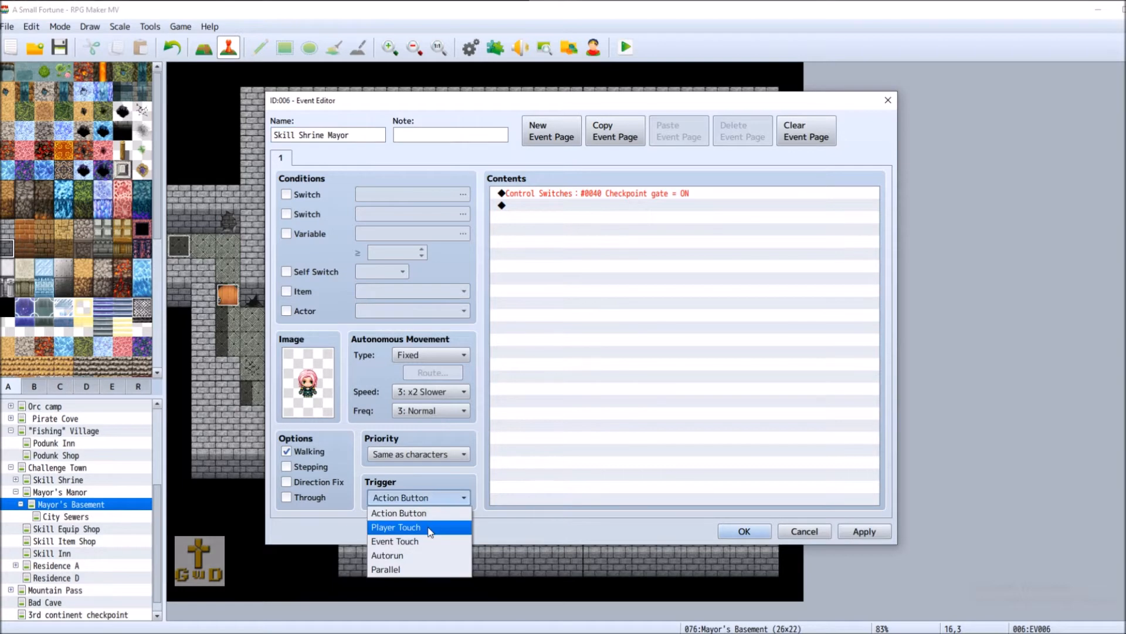
left_click(411, 516)
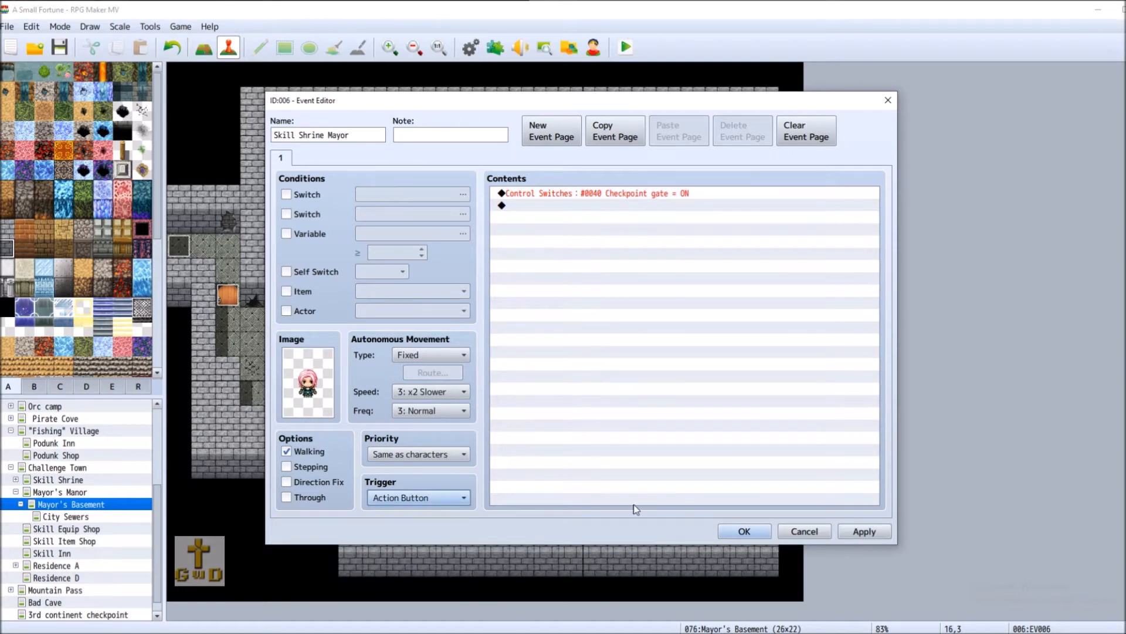
left_click(865, 532)
left_click(745, 532)
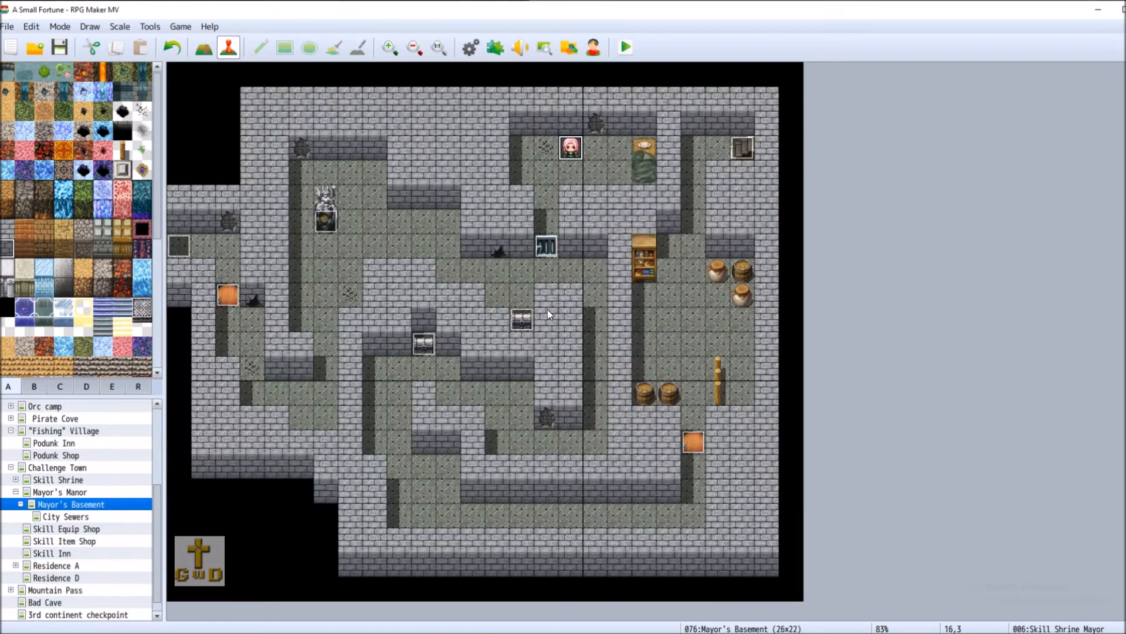
Reopen the Skill Shrine Mayor event and start a Show Text message with the pink-haired Actor4 face and window position Top.
right_click(574, 141)
left_click(593, 156)
left_click(556, 195)
double_click(556, 205)
left_click(607, 197)
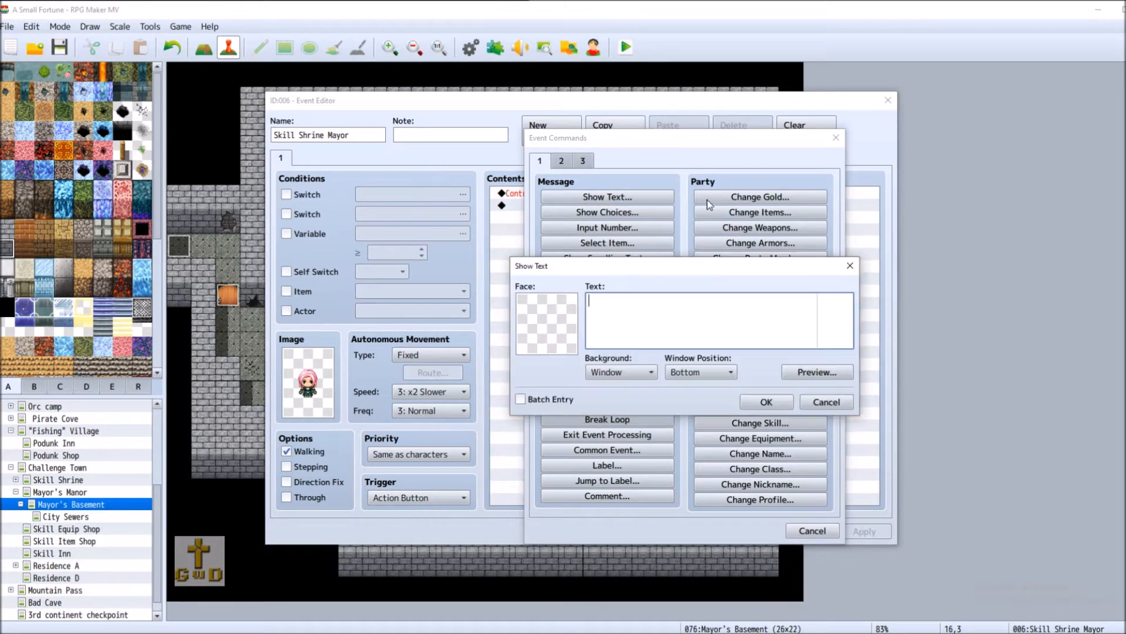
double_click(545, 325)
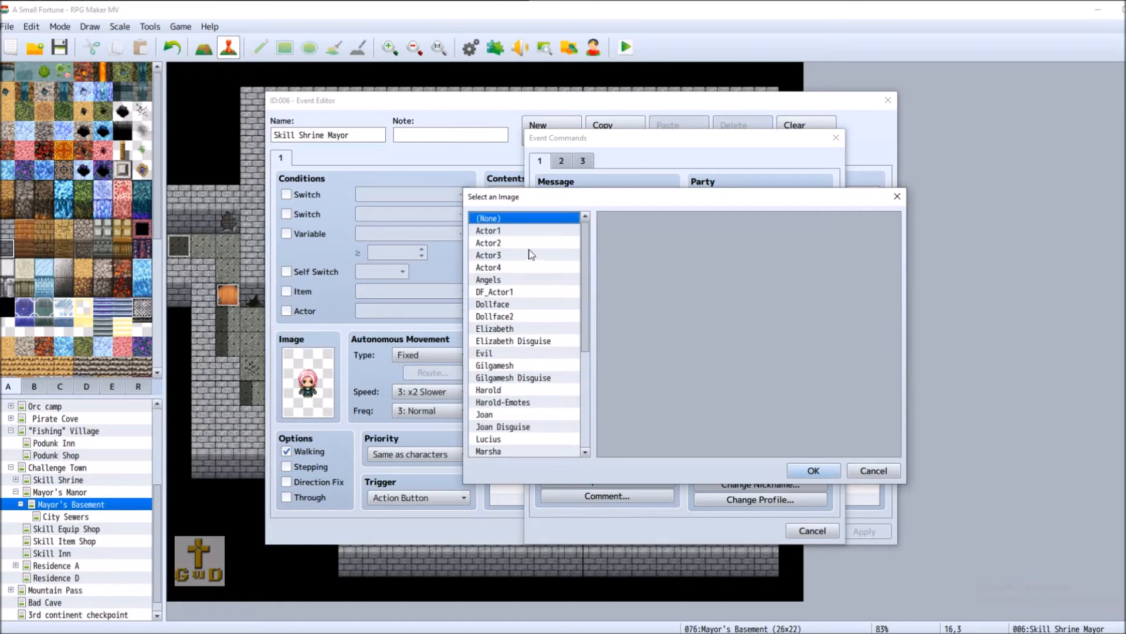
left_click(520, 268)
double_click(804, 302)
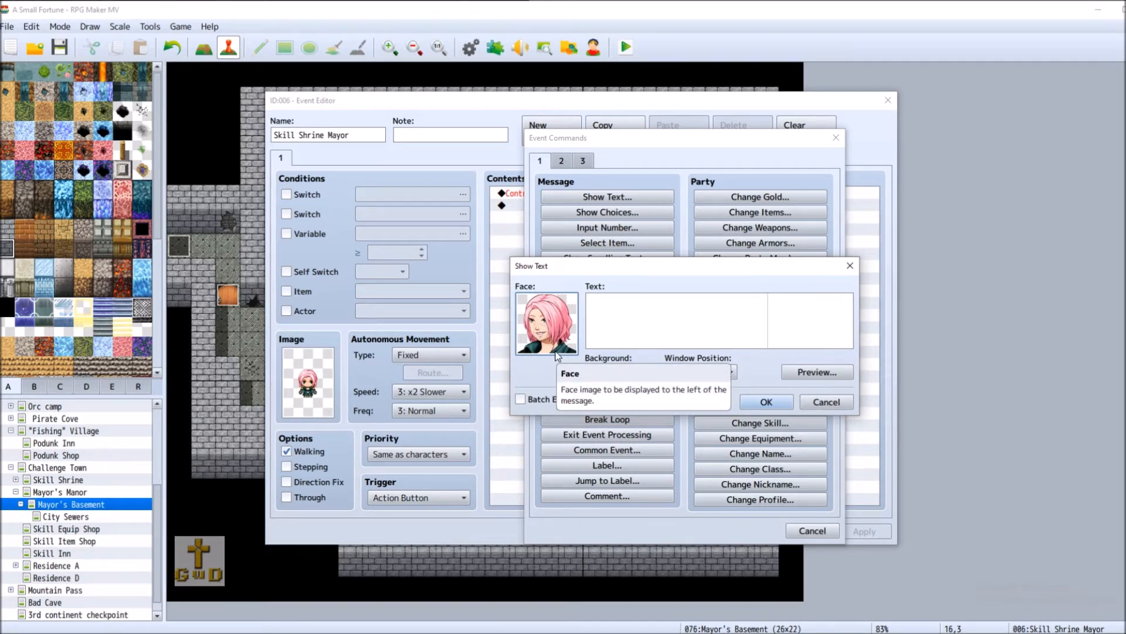
left_click(620, 305)
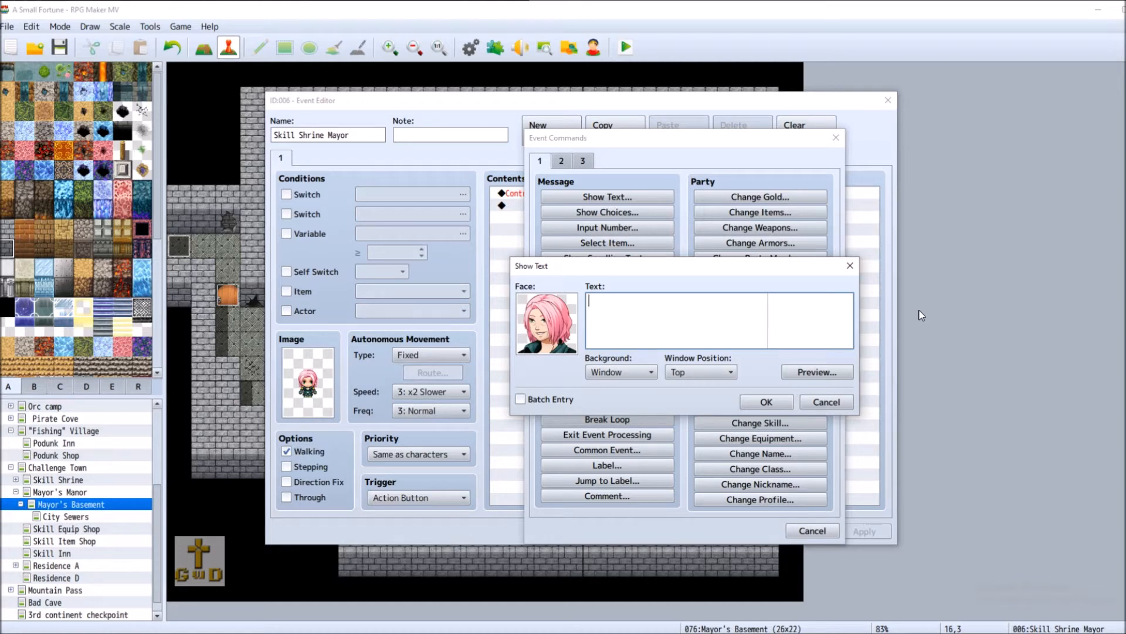
Write the message "Who are you? A new trick by that witch? Was impersonating me and gloating about it getting old?" and preview it.
type("W")
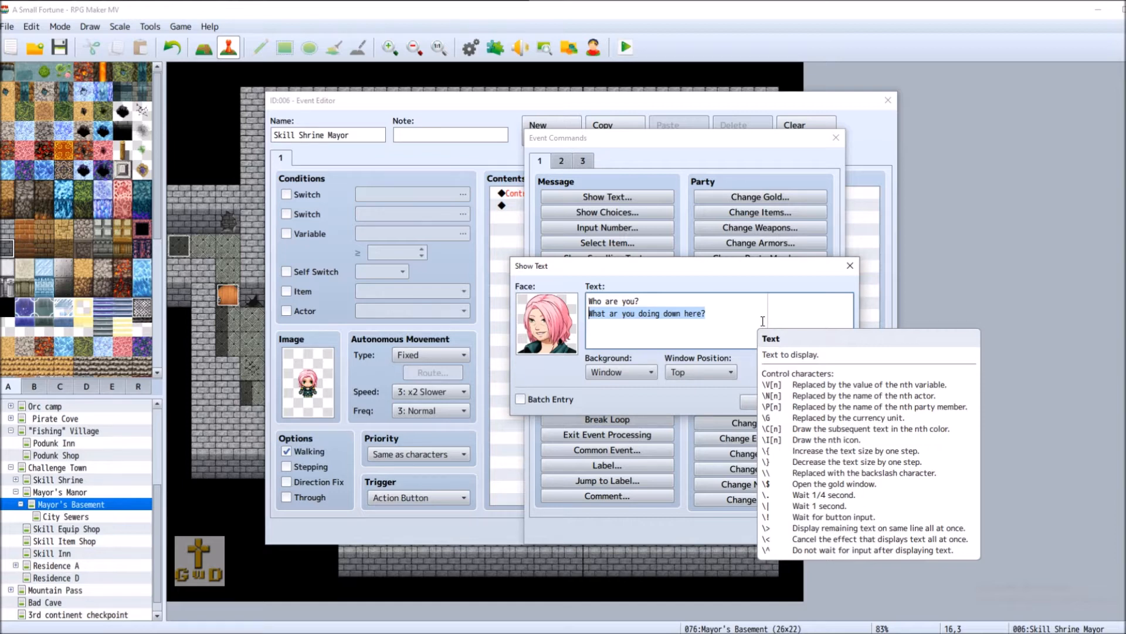
key("BackSpace")
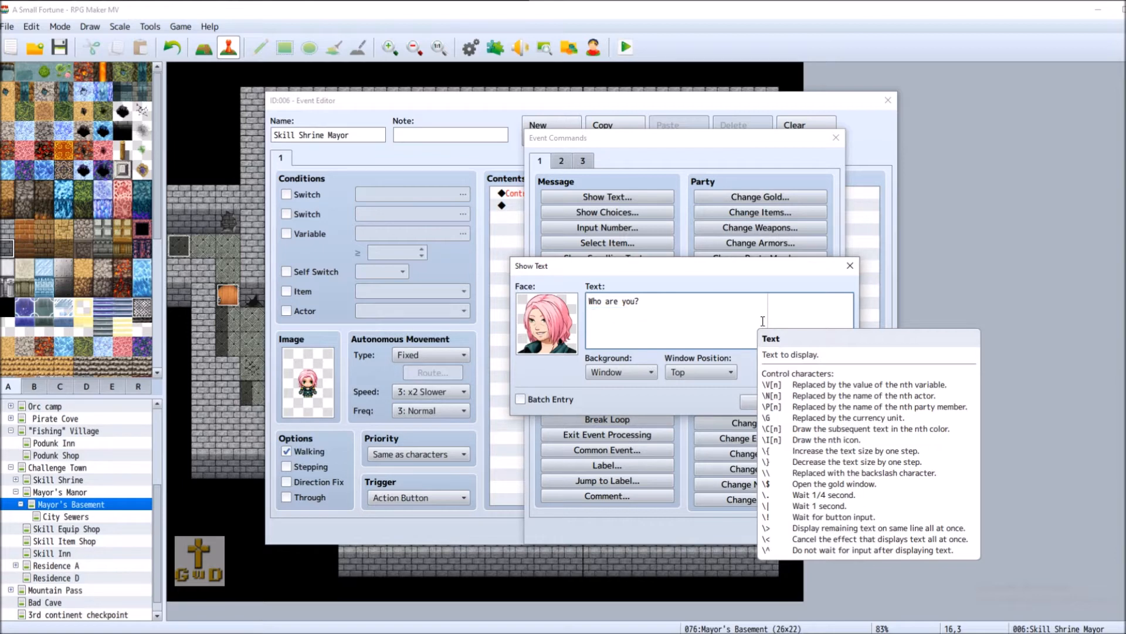
key("ctrl+v")
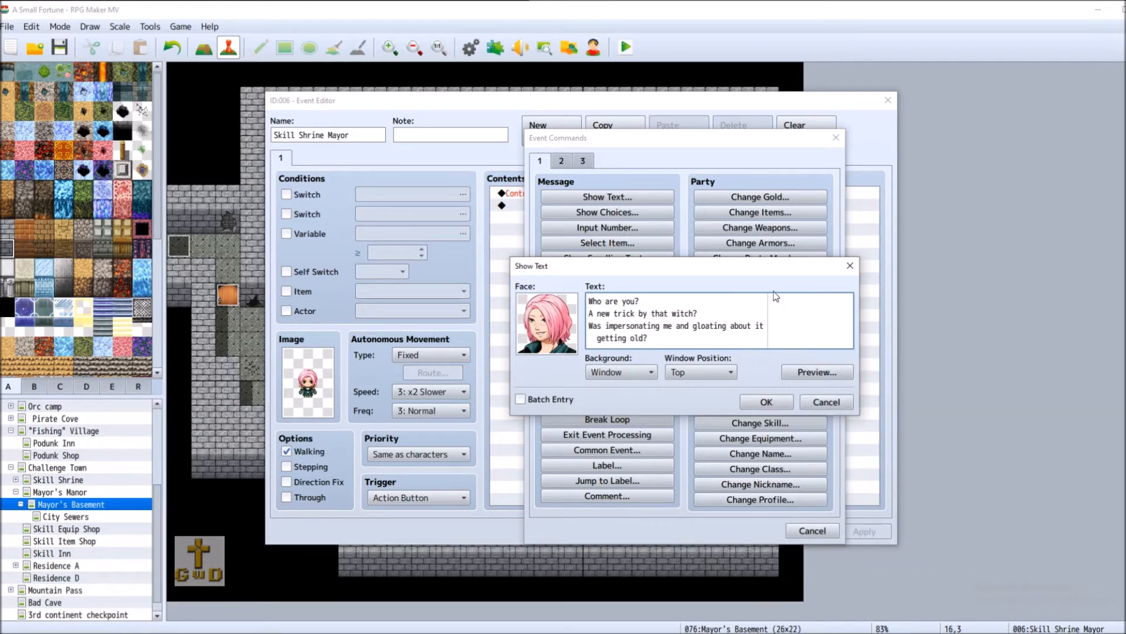
left_click(798, 372)
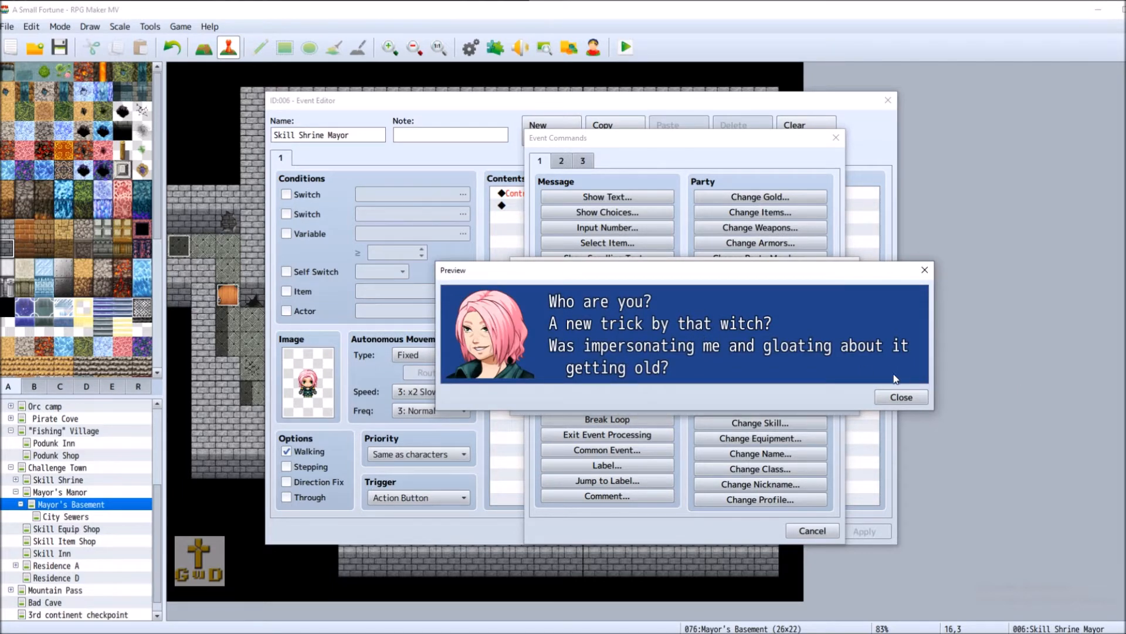
left_click(913, 396)
Change the message's ending to "getting stale?" and add it to the event.
left_click(643, 340)
key("BackSpace")
key("BackSpace")
key("BackSpace")
type("stale?")
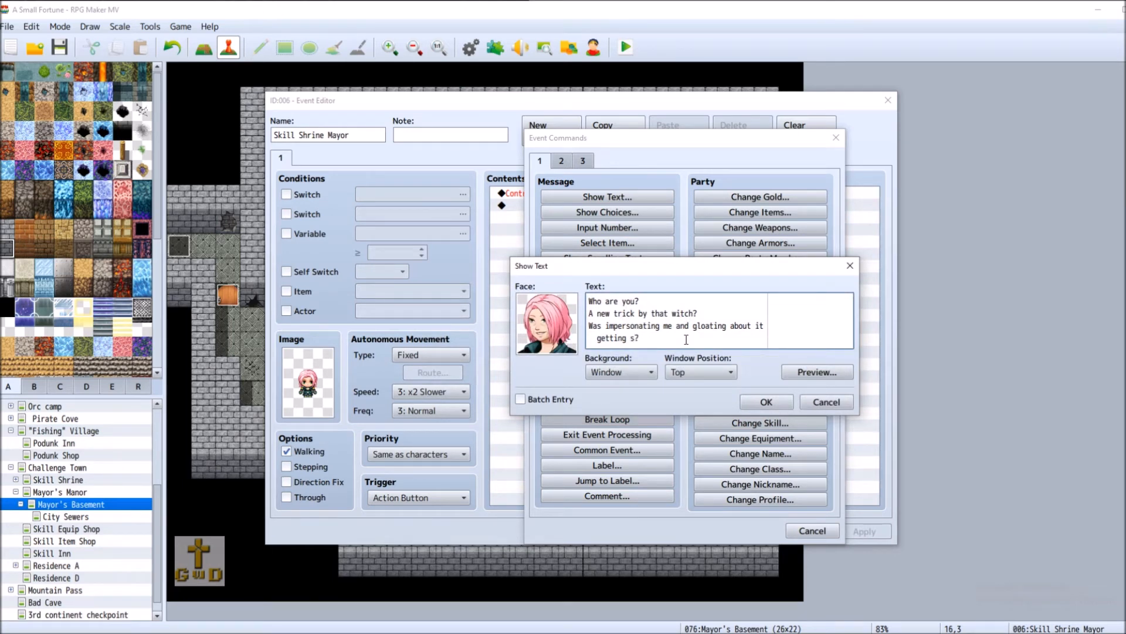
left_click(767, 402)
Add the reply "What? No. We have come to rescue you." with an Elizabeth Disguise face before the Checkpoint gate switch command.
double_click(563, 267)
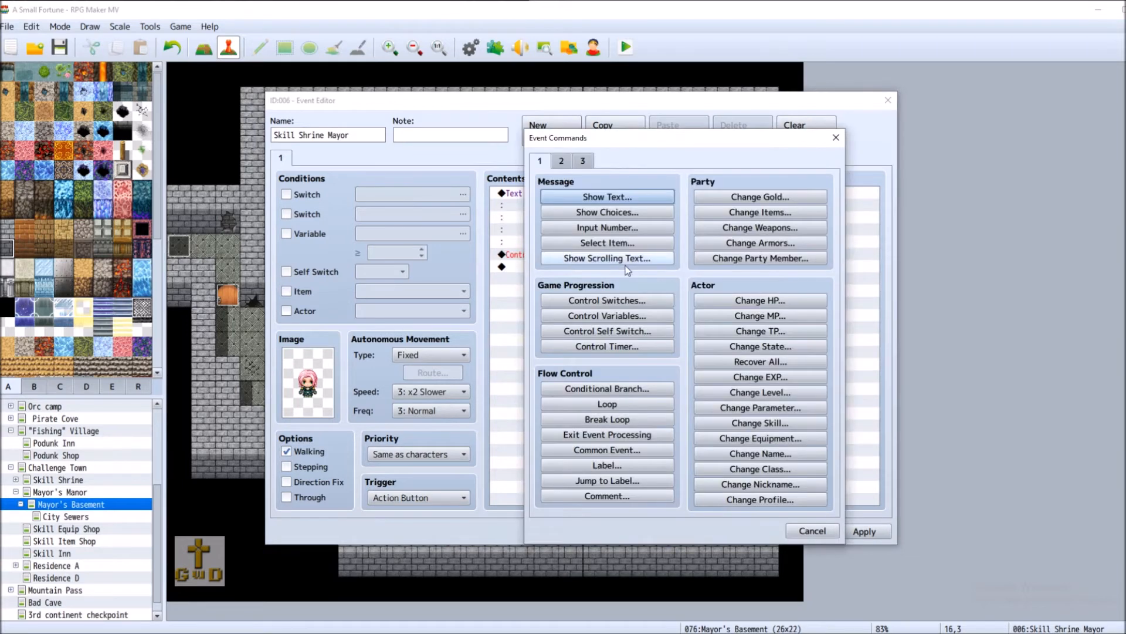
left_click(607, 196)
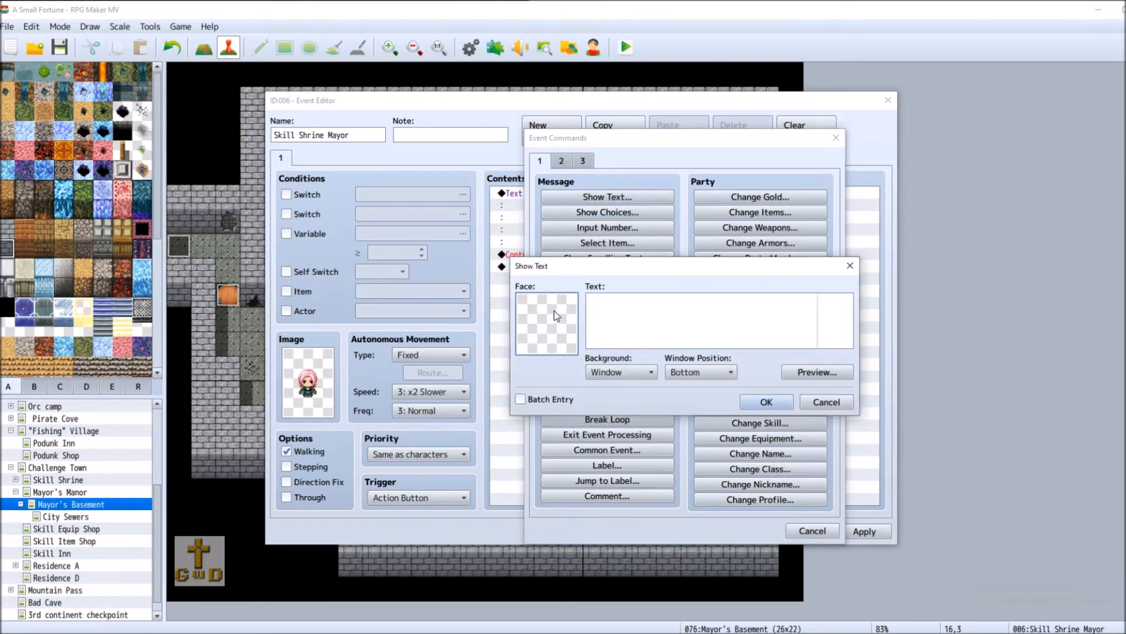
left_click(766, 402)
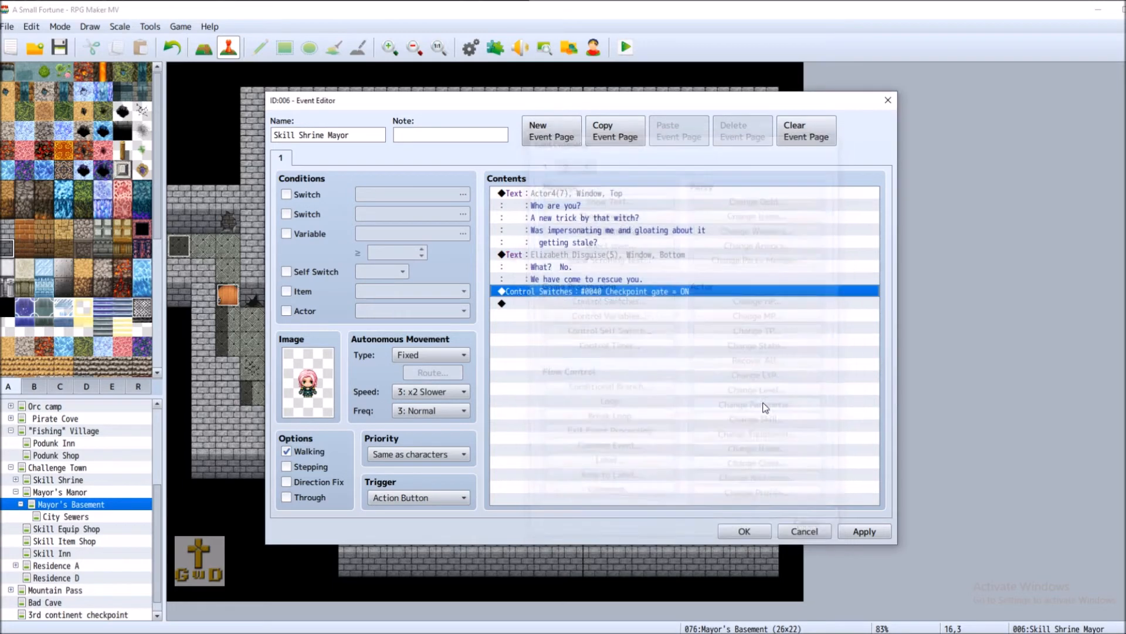
double_click(540, 303)
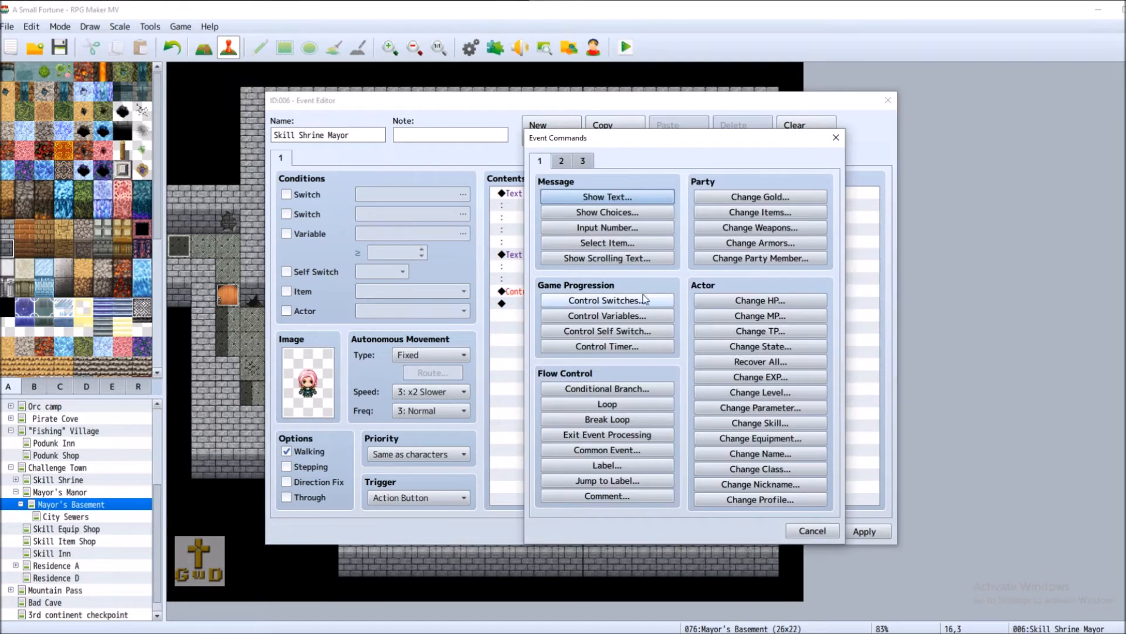
left_click(607, 197)
double_click(572, 305)
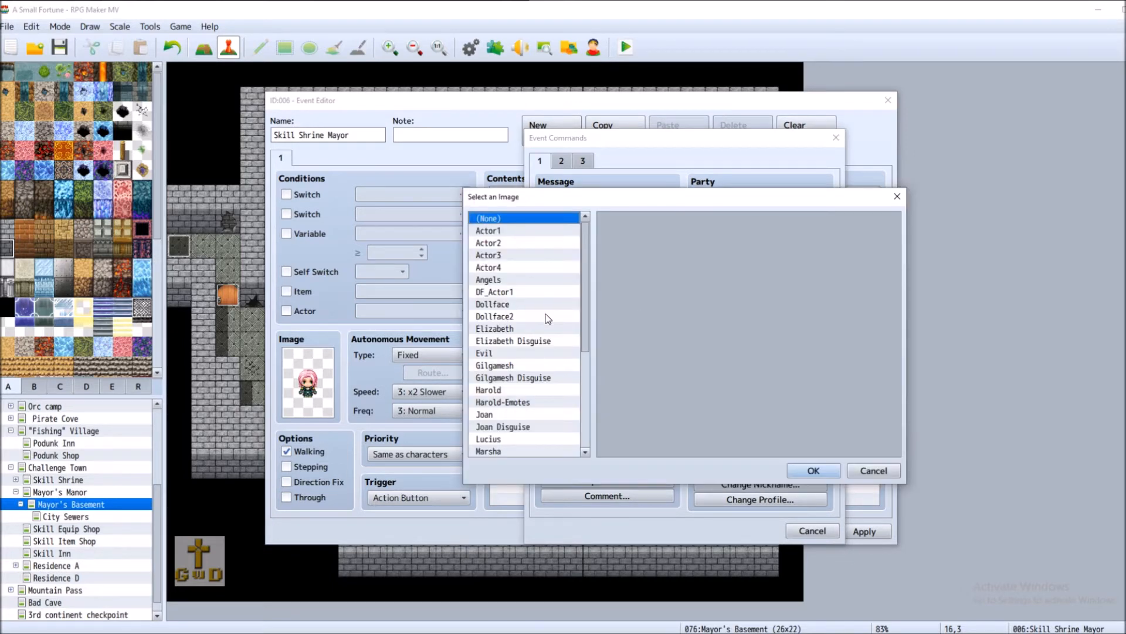
left_click(534, 427)
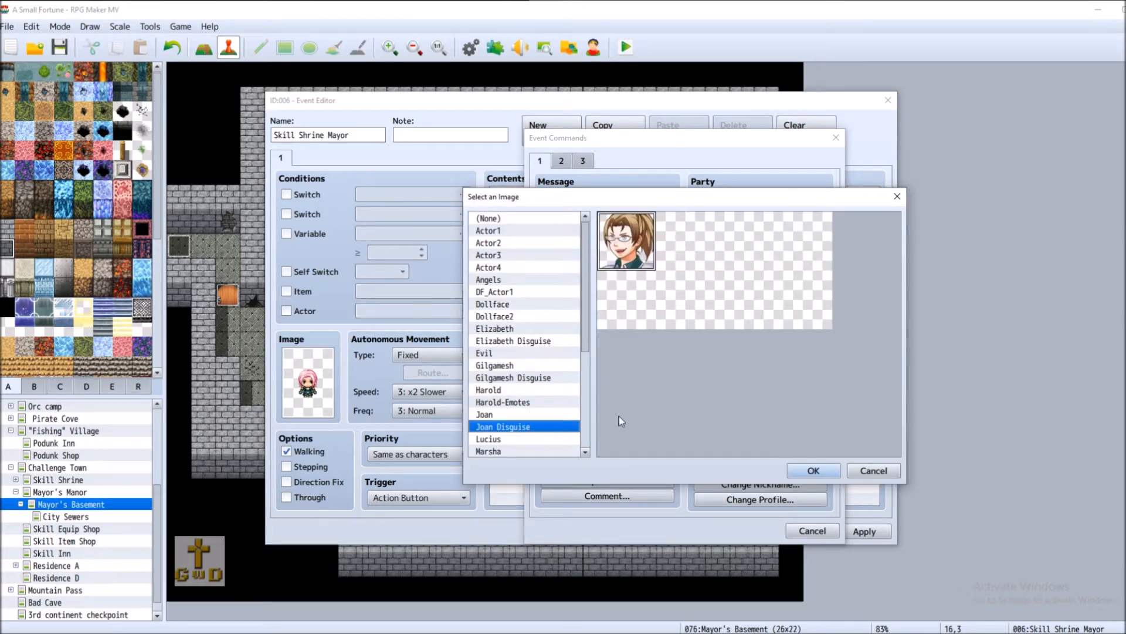
left_click(812, 471)
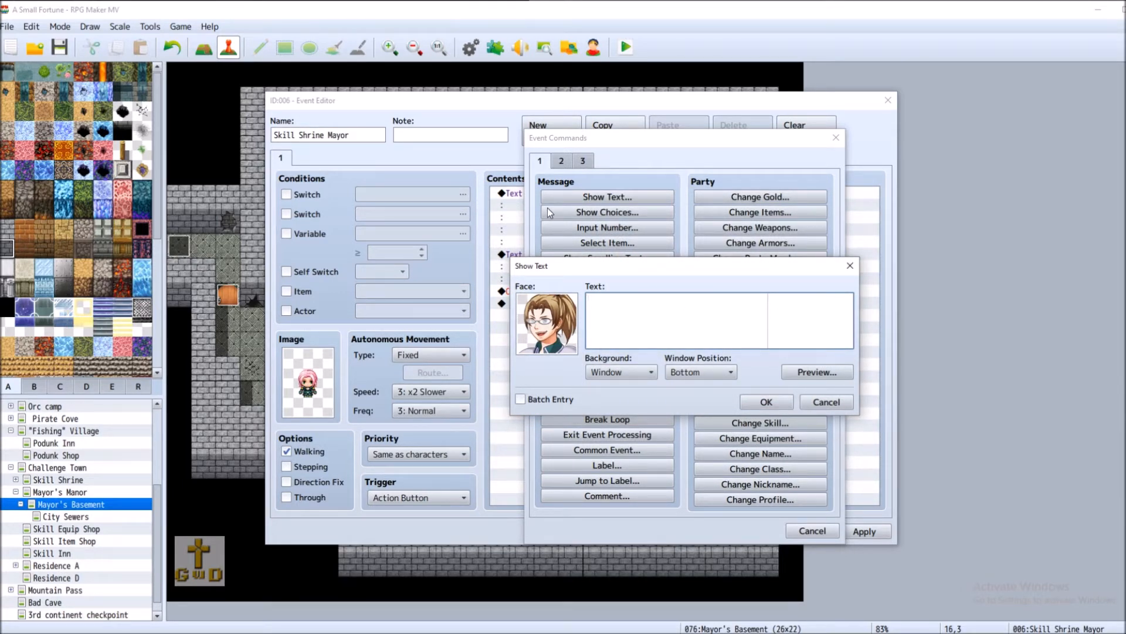
left_click_drag(648, 274, 431, 349)
left_click(609, 472)
Move the command window clear of the event contents and start a Show Text message with the Joan Disguise face.
left_click_drag(662, 145, 896, 148)
left_click_drag(900, 142, 903, 139)
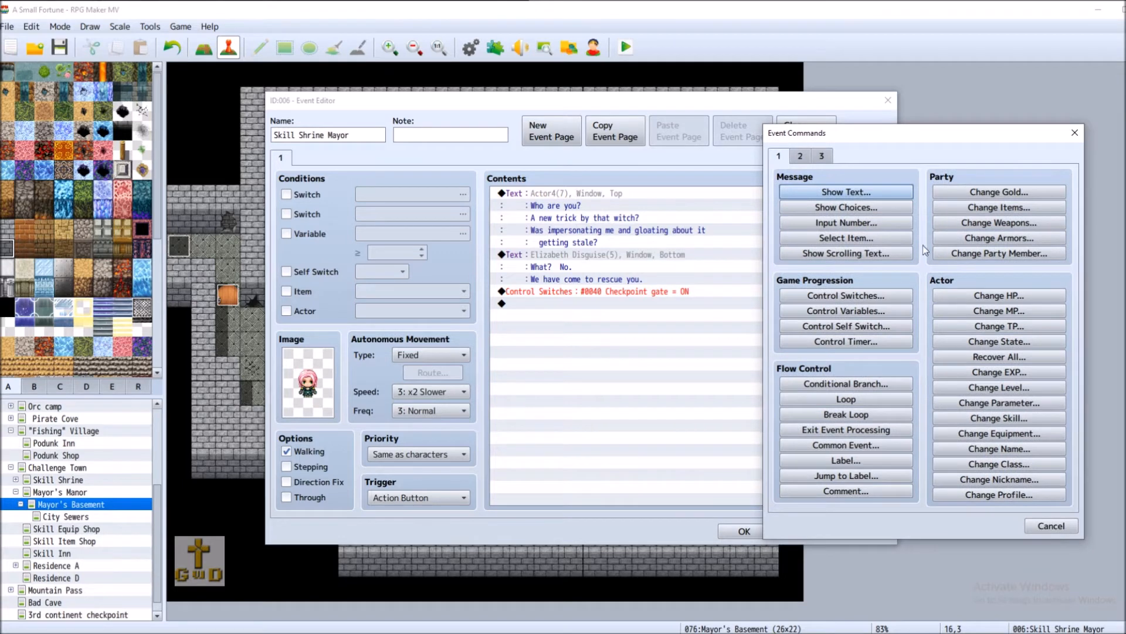
left_click(879, 189)
double_click(785, 312)
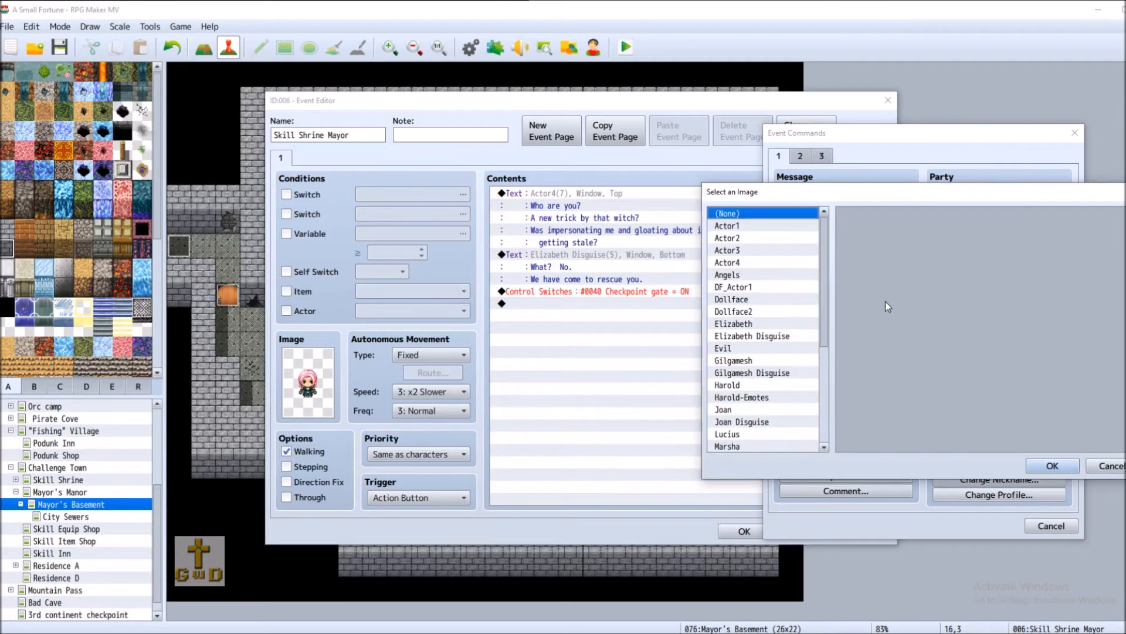
left_click(794, 420)
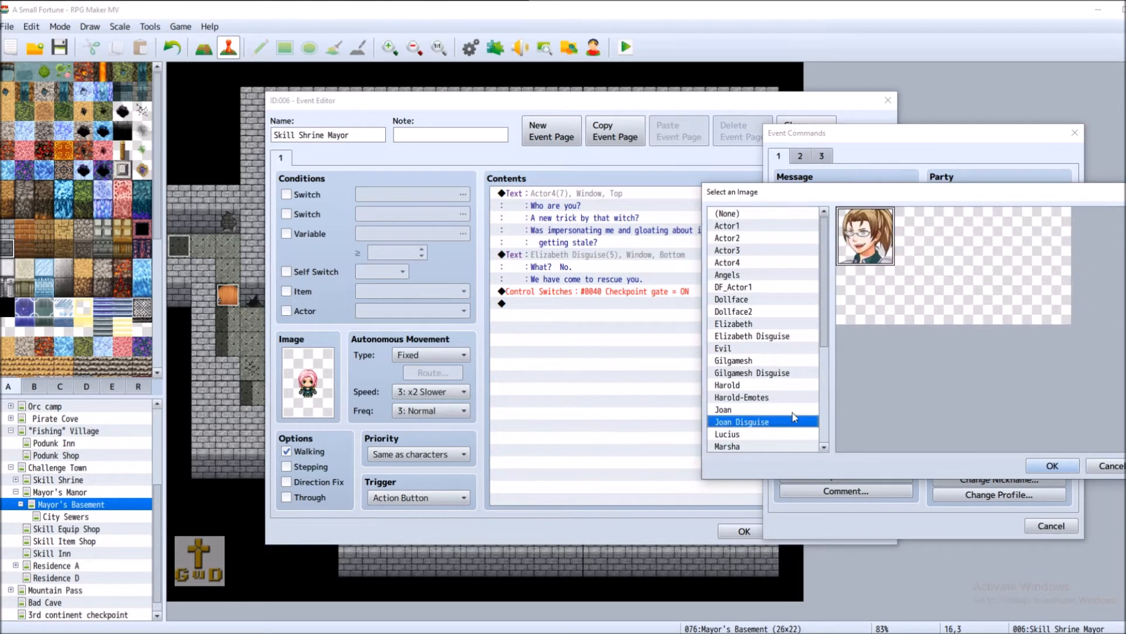
left_click(1048, 467)
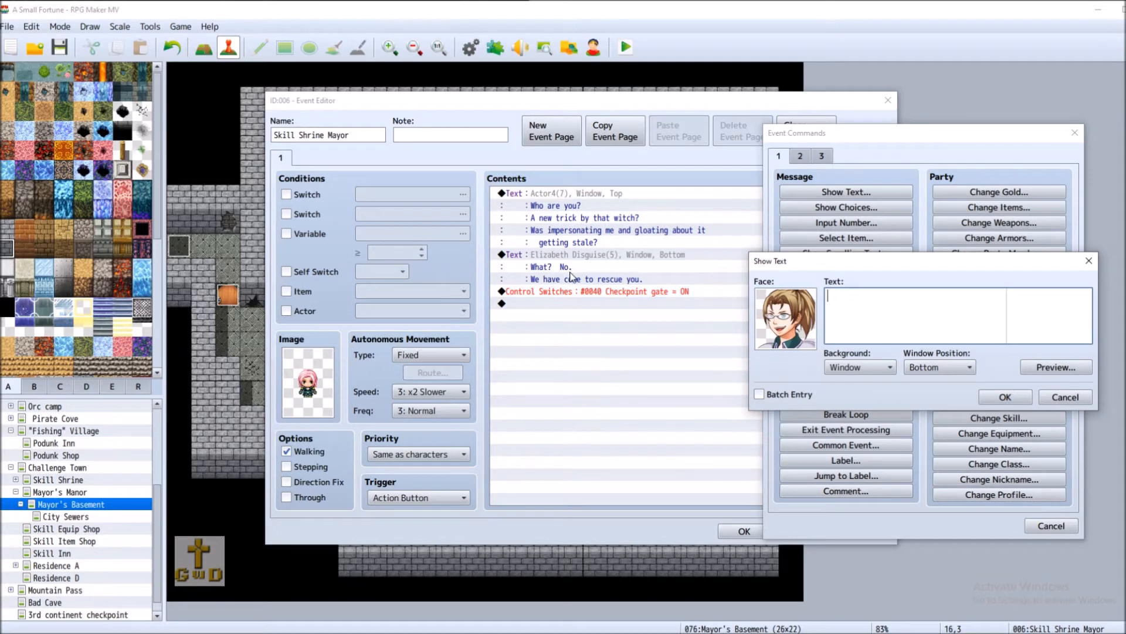
Write "Right. We already took care of the imposter-you in the Shrine's basement. She won't be a problem any longer.", preview it and add the message.
left_click(976, 307)
type("Yea")
key("BackSpace")
type("a, we beat her")
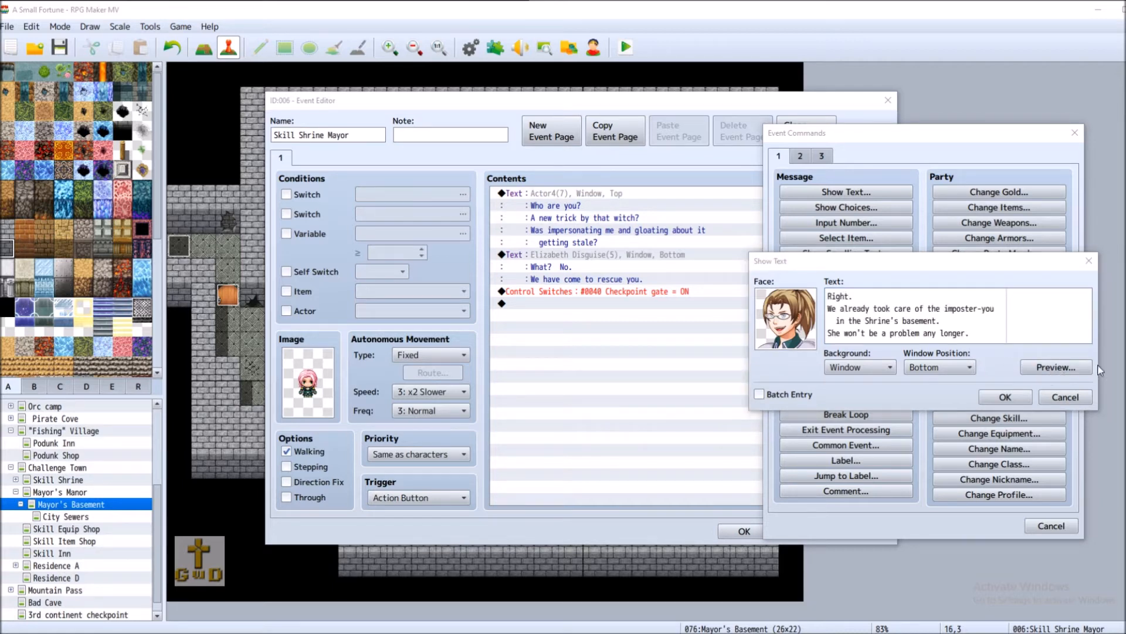
left_click(1056, 367)
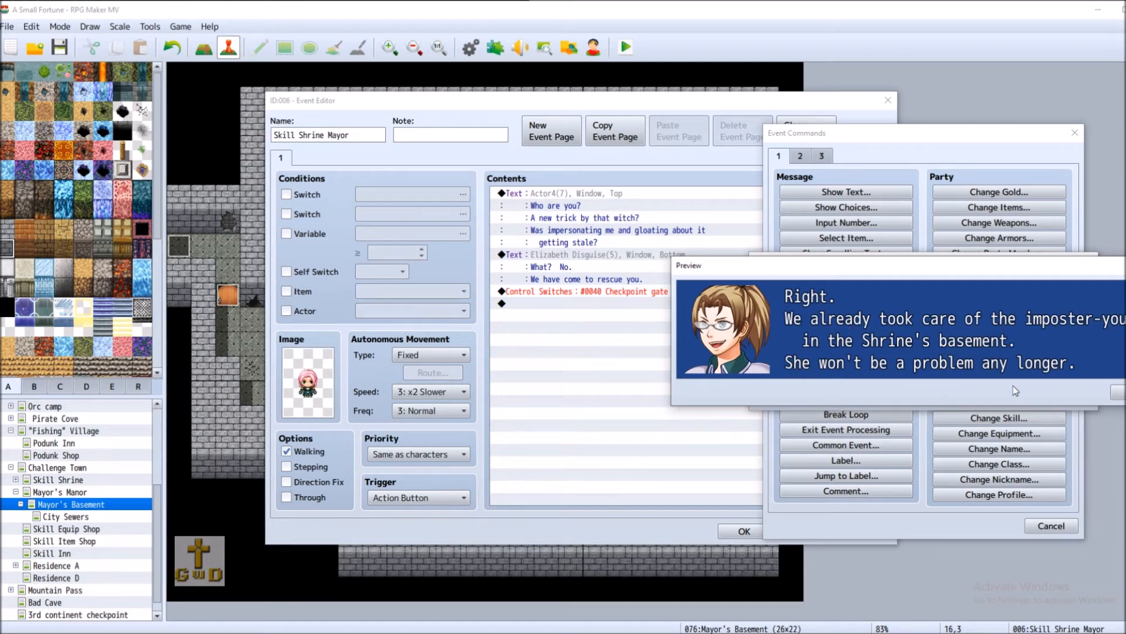
left_click(1116, 392)
left_click(1000, 397)
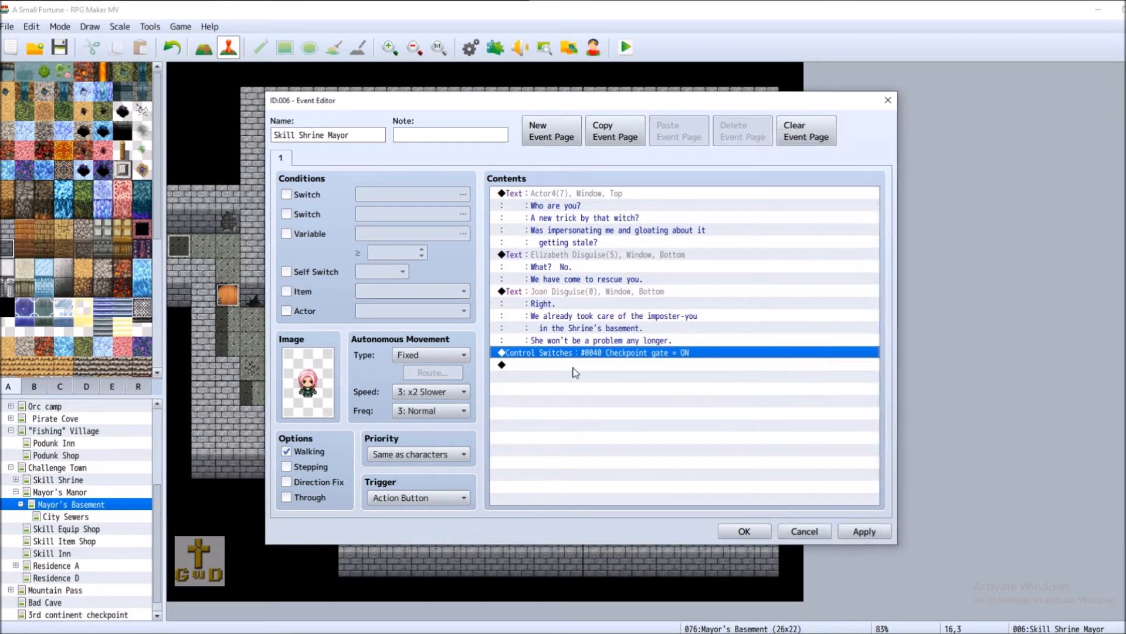
double_click(538, 364)
left_click(588, 203)
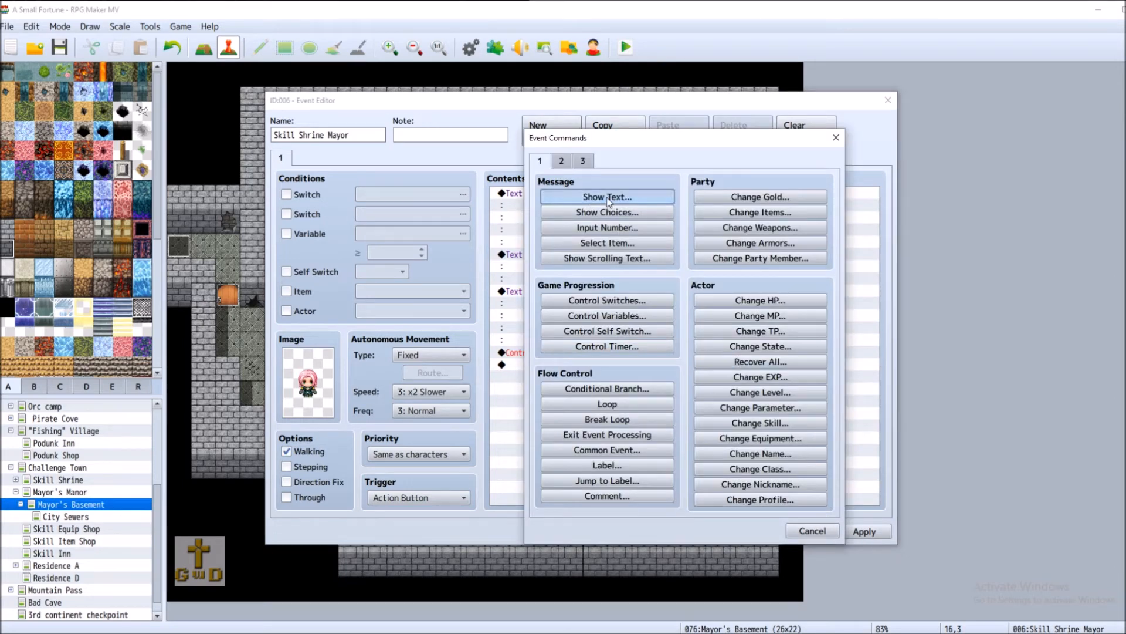
double_click(531, 323)
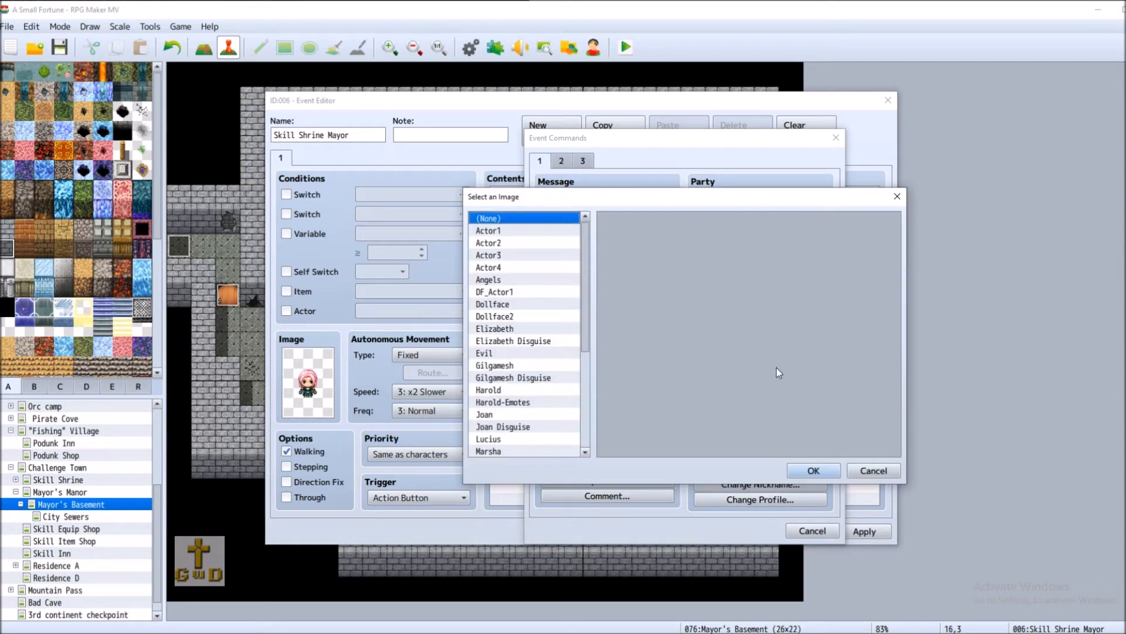
left_click(872, 469)
left_click(826, 402)
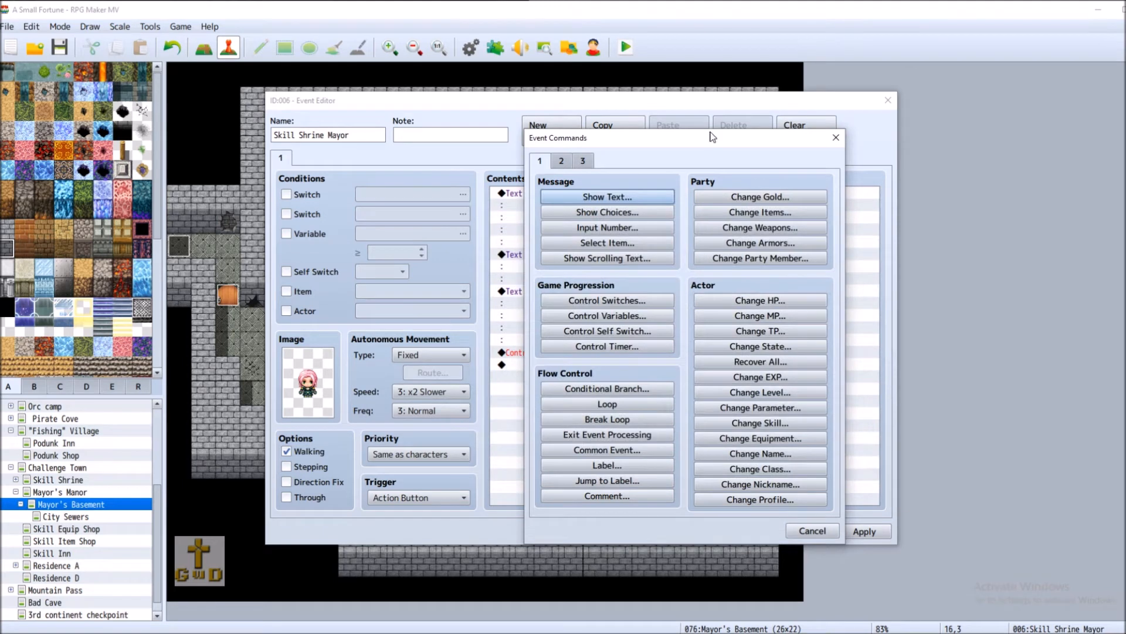
Start a Show Text message before the Checkpoint gate switch command, using the Mayor's pink-haired Actor4 face.
left_click_drag(659, 143, 899, 145)
left_click(846, 197)
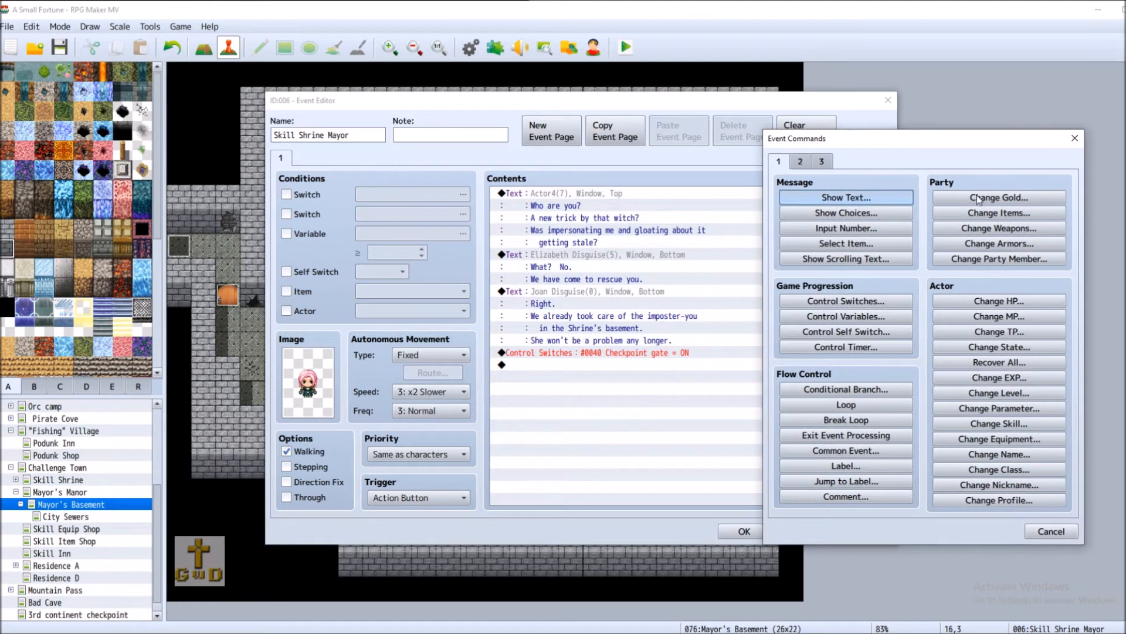
double_click(784, 332)
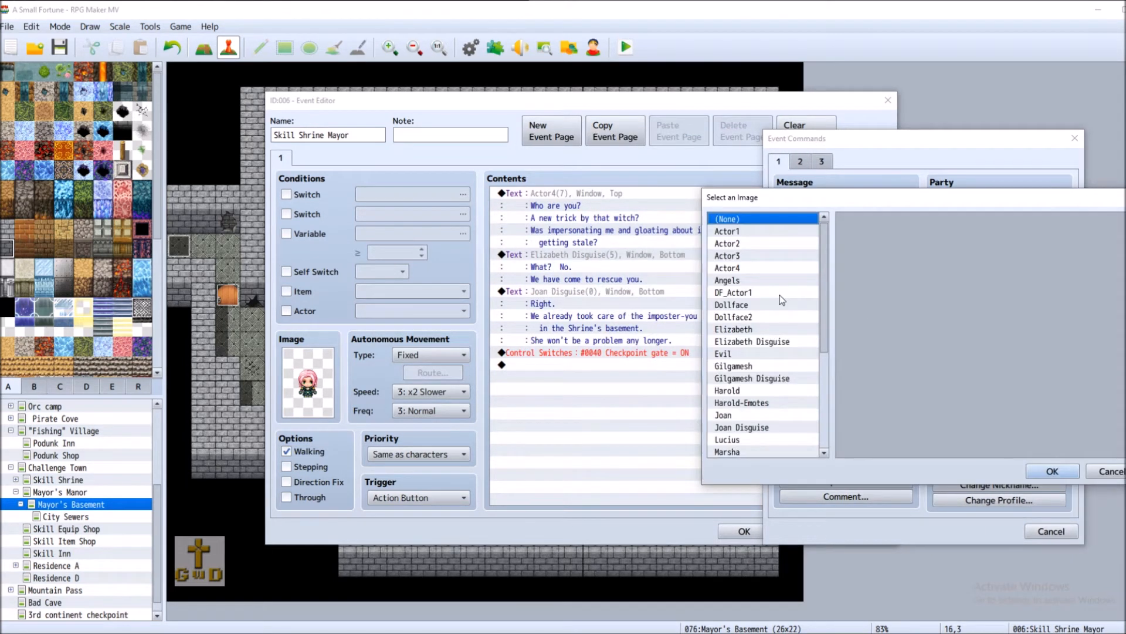
left_click(754, 280)
left_click(753, 268)
double_click(1026, 315)
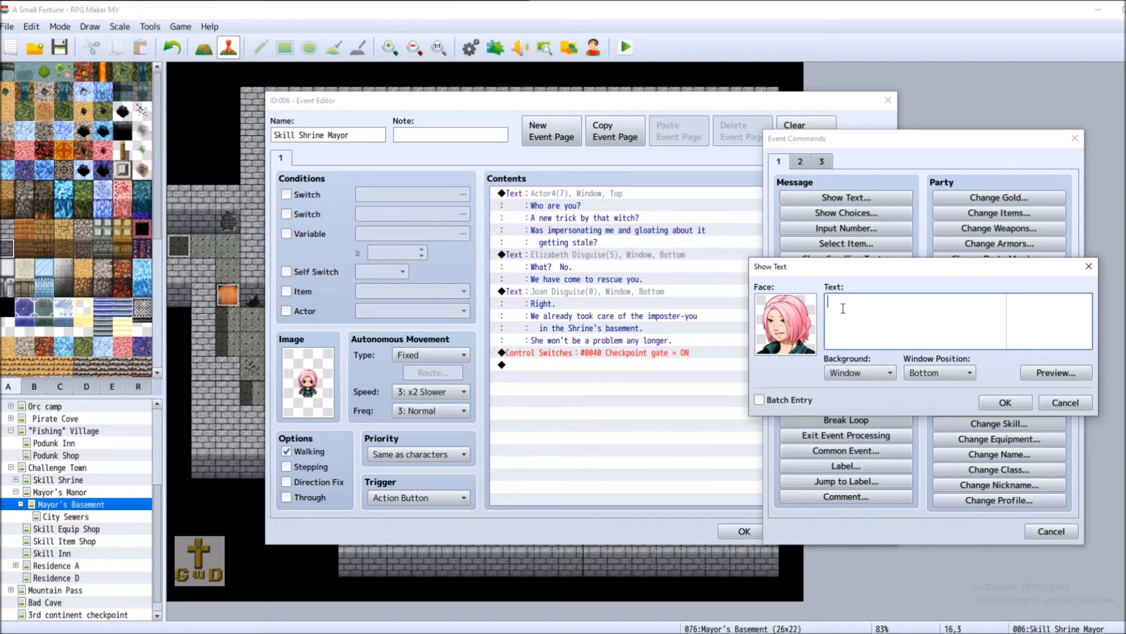
Write "Mayor (Really): How can I trust what you say? Where is your proof you are not yanking my chain?" and add it with window position Top.
mouse_move(852, 304)
type("\\N")
key("BackSpace")
key("BackSpace")
type("Mayor (Really): How can I trust what you say? Where is your proof   you are not yanking my chain?")
left_click(1053, 373)
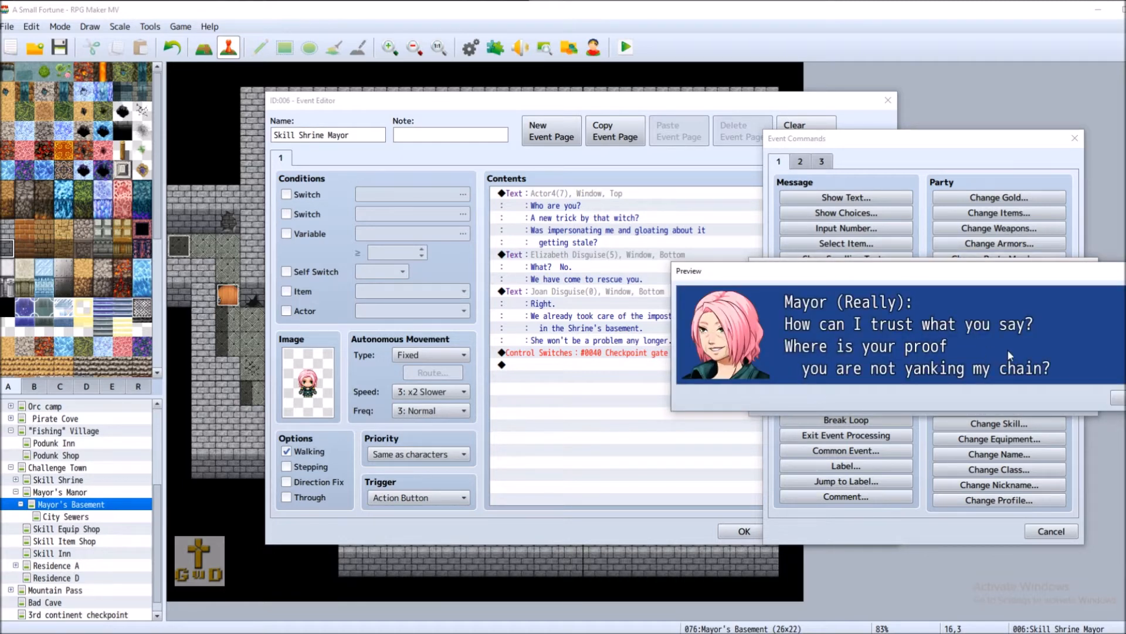
left_click(1118, 397)
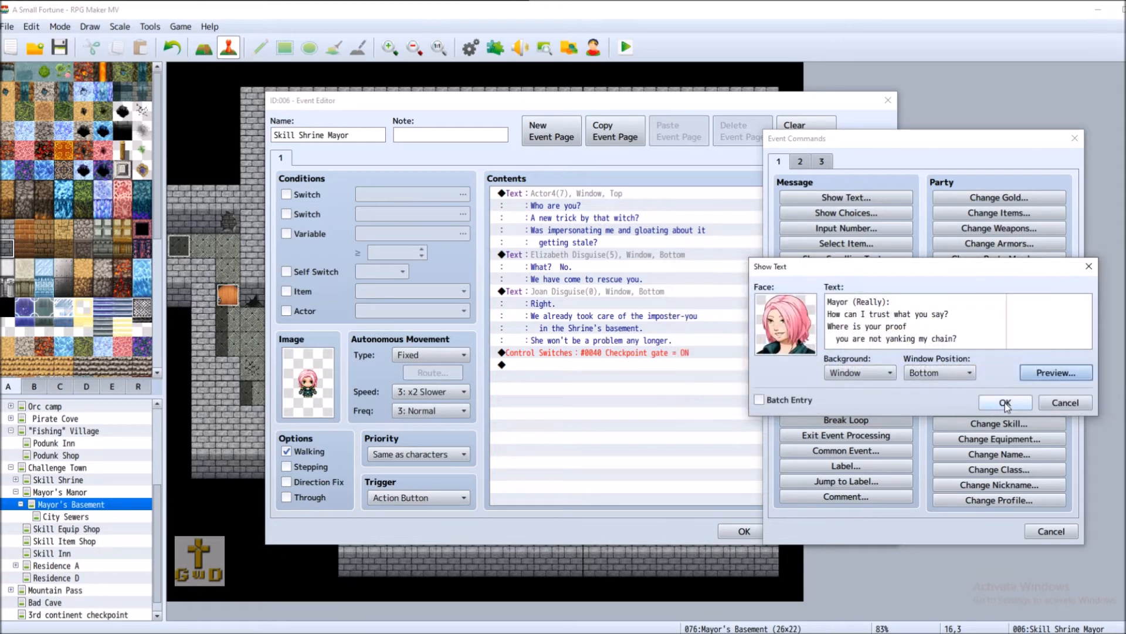
left_click(939, 373)
left_click(938, 387)
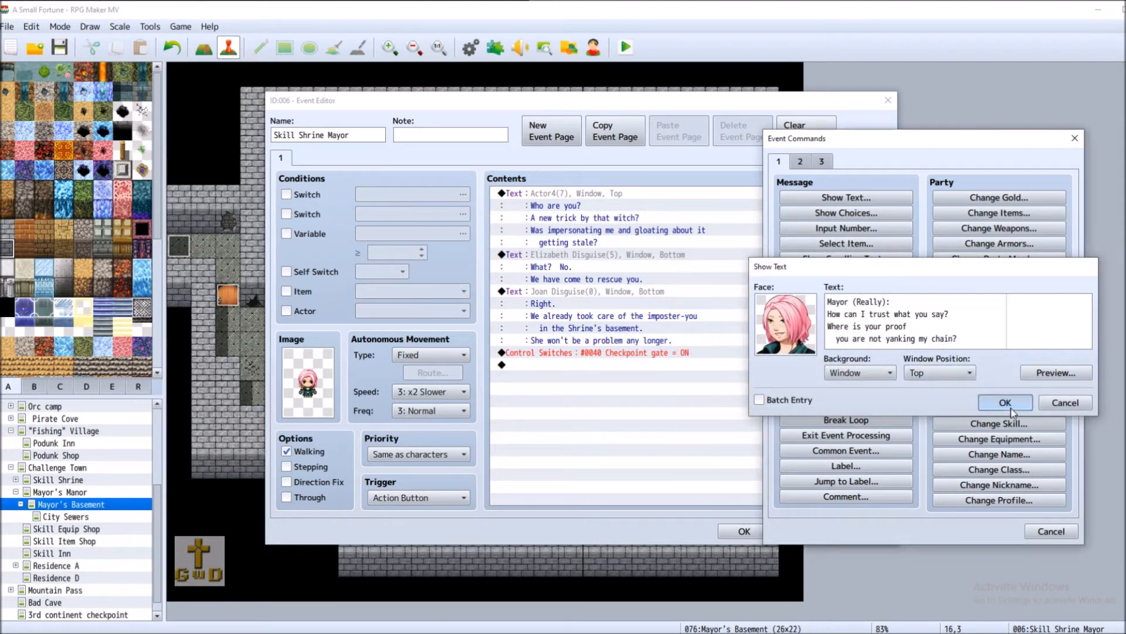
left_click(1006, 403)
Change the start of the first message to "Mayor: What's this? A new trick by that witch?", preview it and confirm.
left_click(583, 196)
right_click(583, 196)
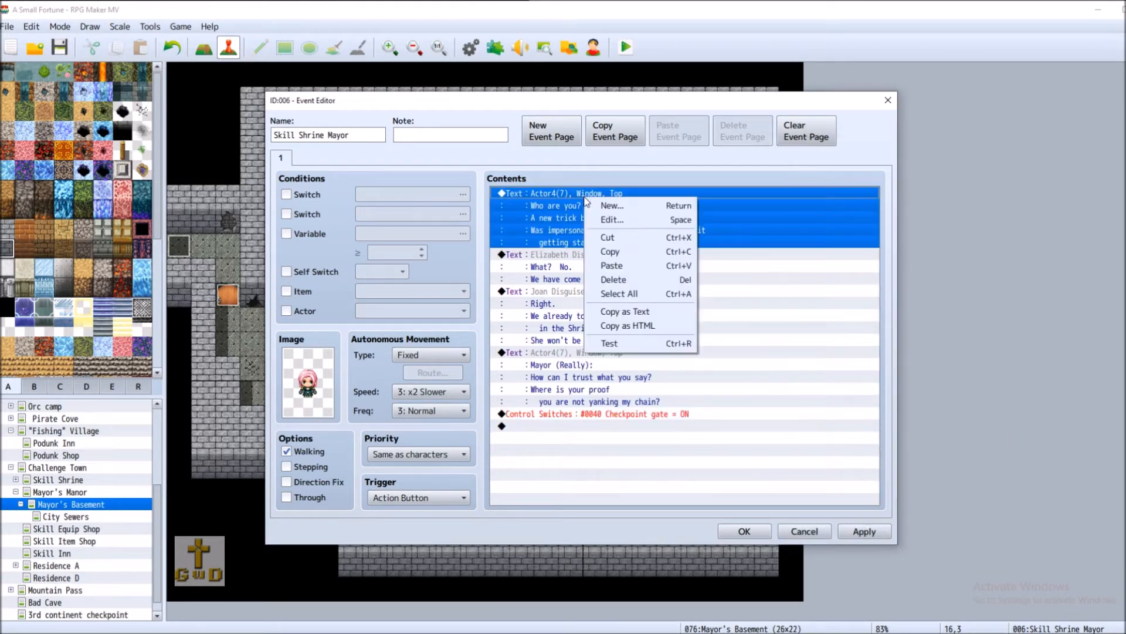
left_click(626, 222)
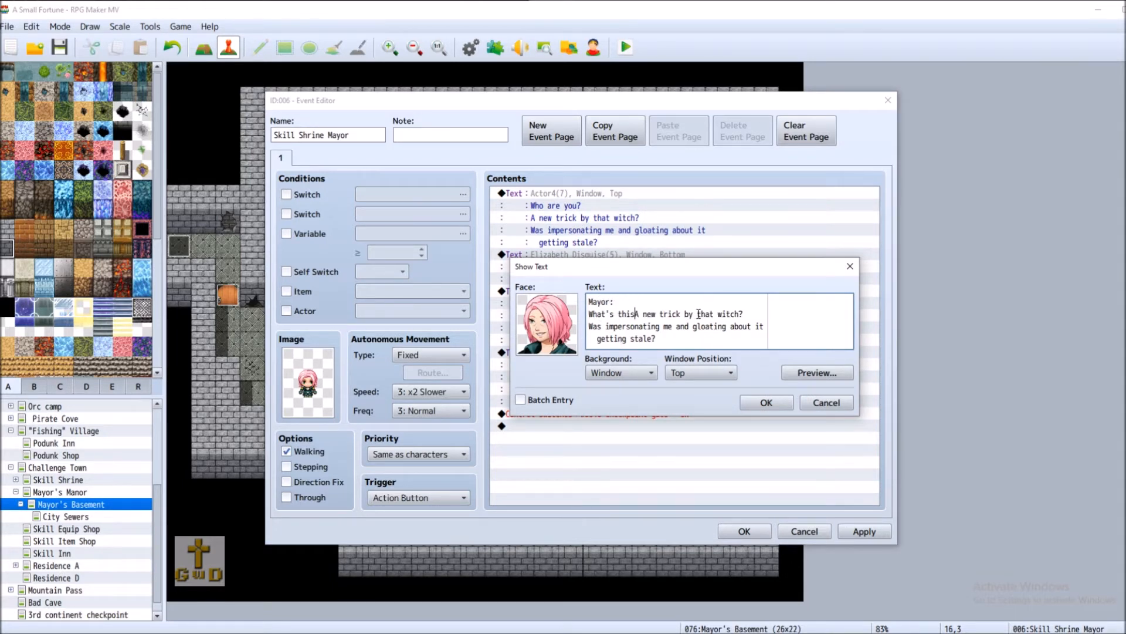
type("?")
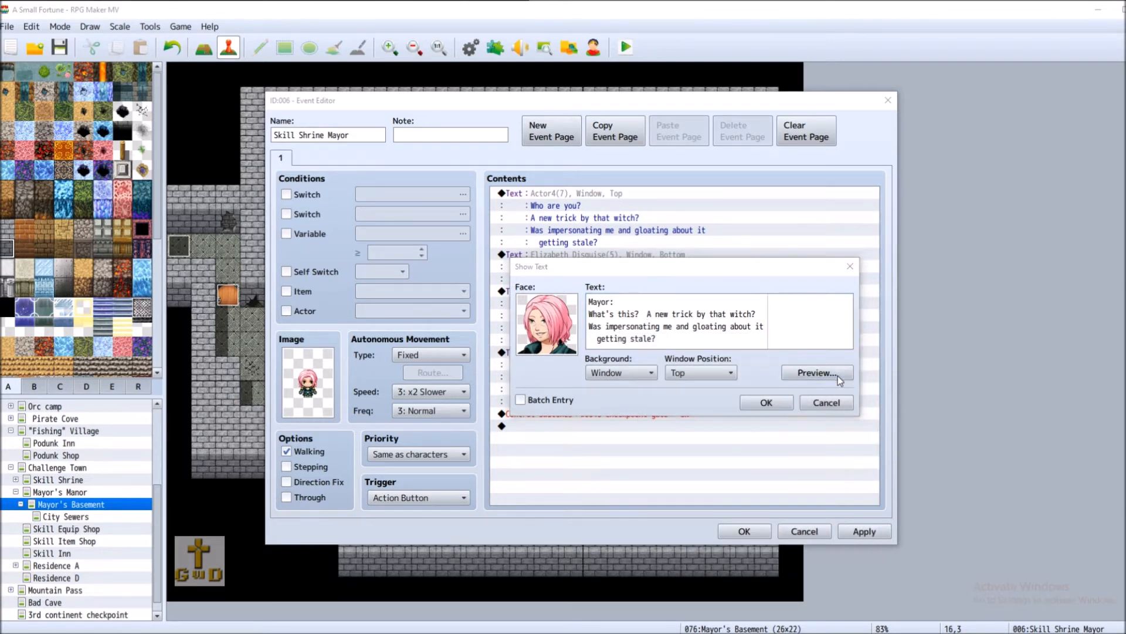
left_click(793, 373)
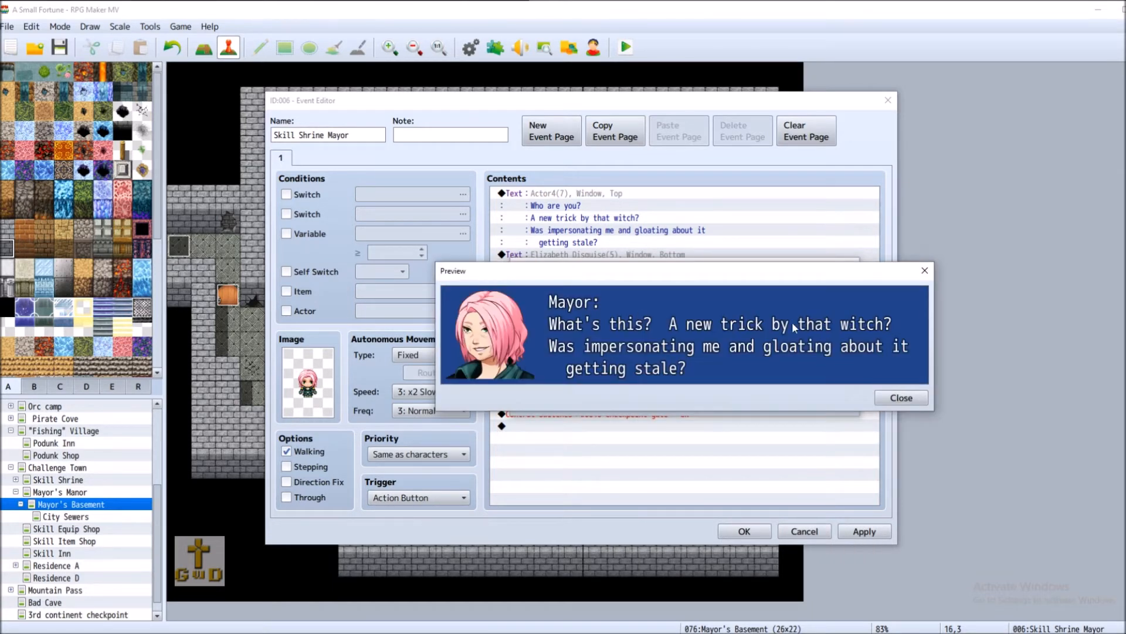
left_click(897, 399)
left_click(753, 397)
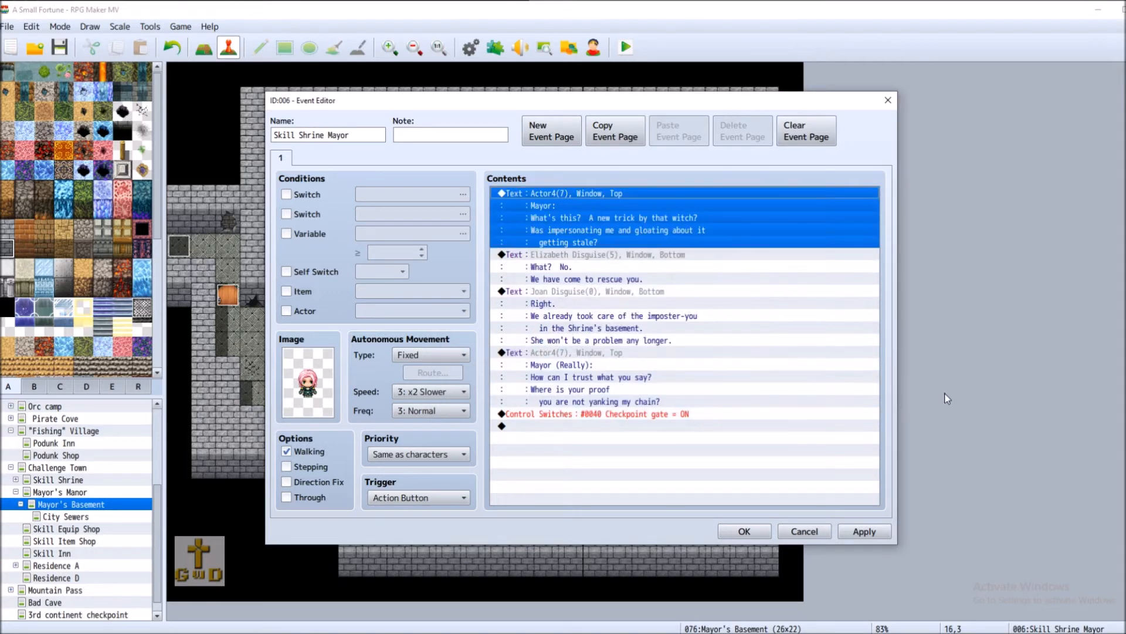
Check the Elizabeth Disguise message without changing it, and save and close the Skill Shrine Mayor event.
right_click(574, 255)
left_click(622, 277)
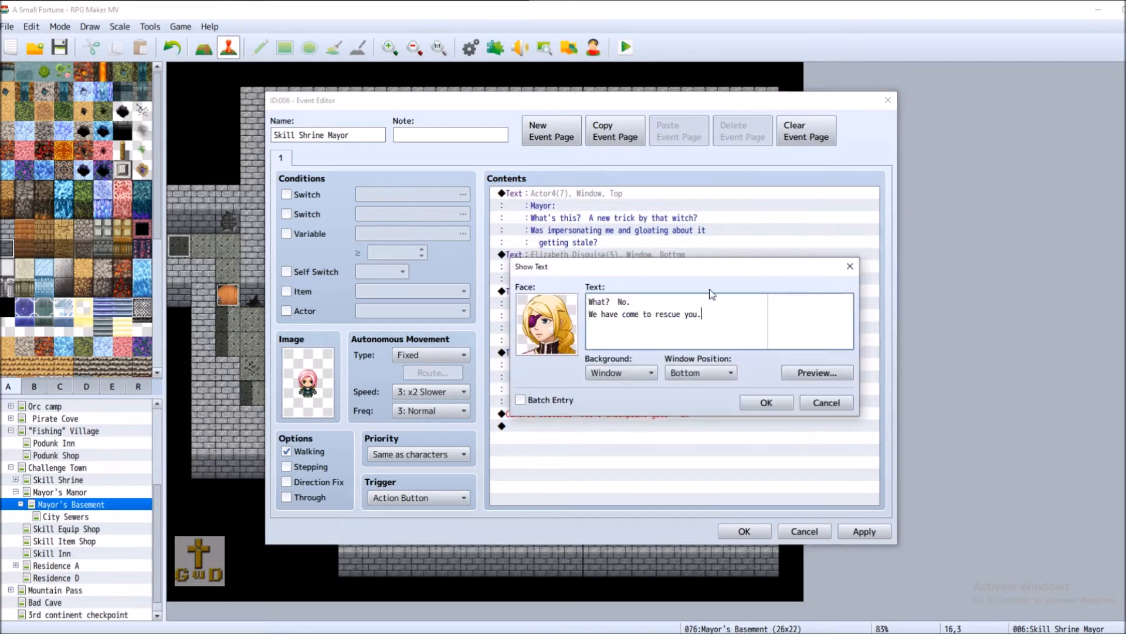
left_click(827, 403)
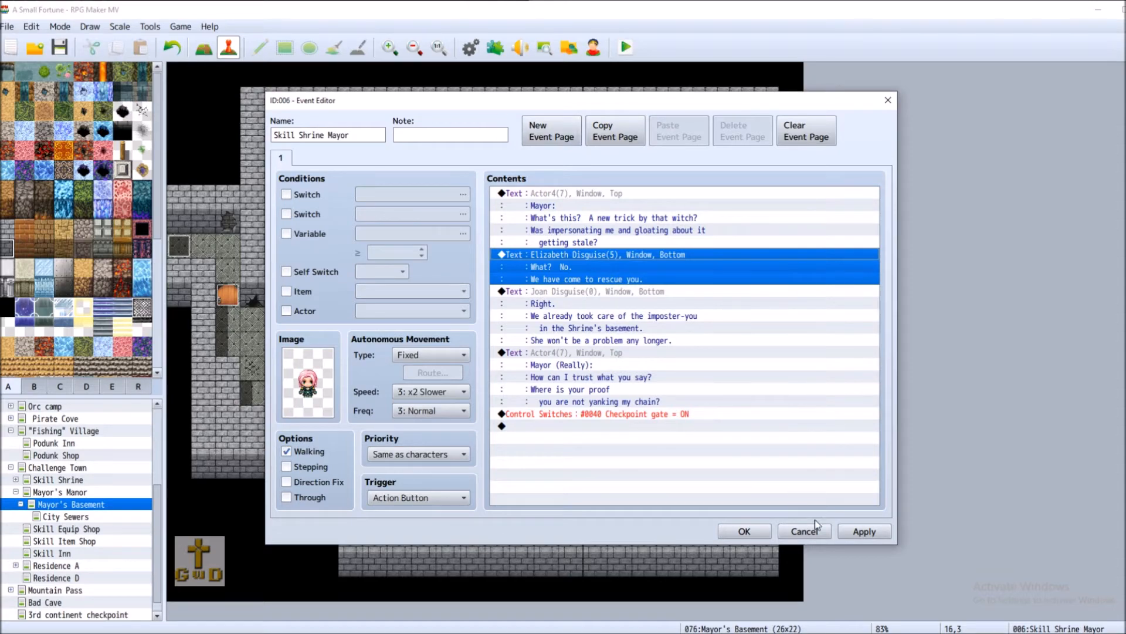
left_click(882, 530)
left_click(742, 530)
Look up Elizabeth's actor ID in the database's actor list and close the database unchanged.
left_click(470, 47)
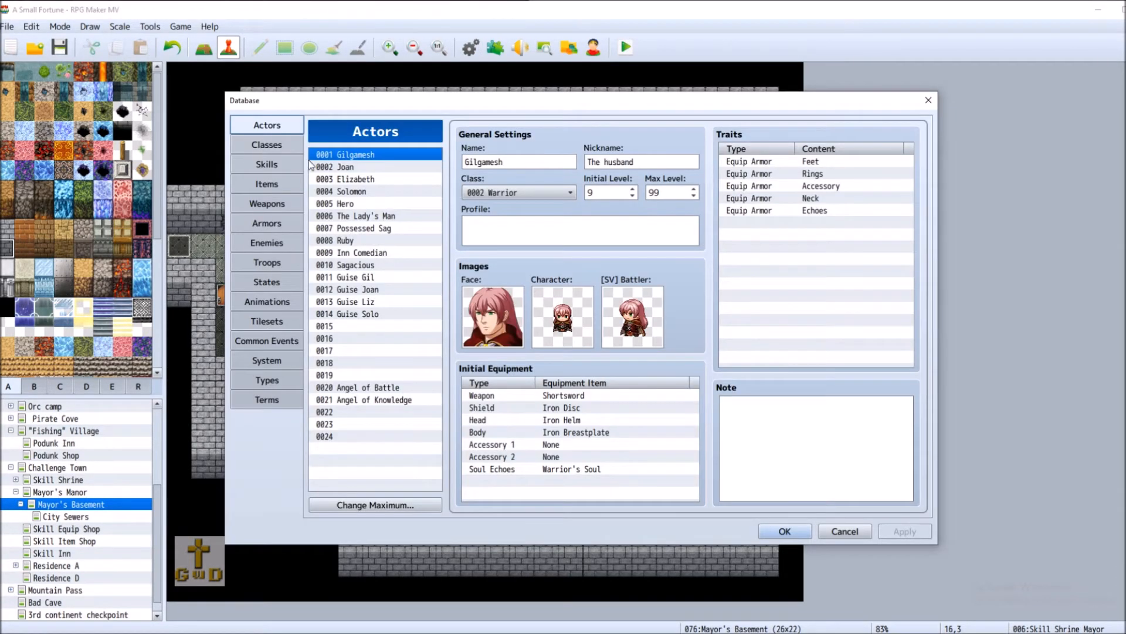
left_click(365, 181)
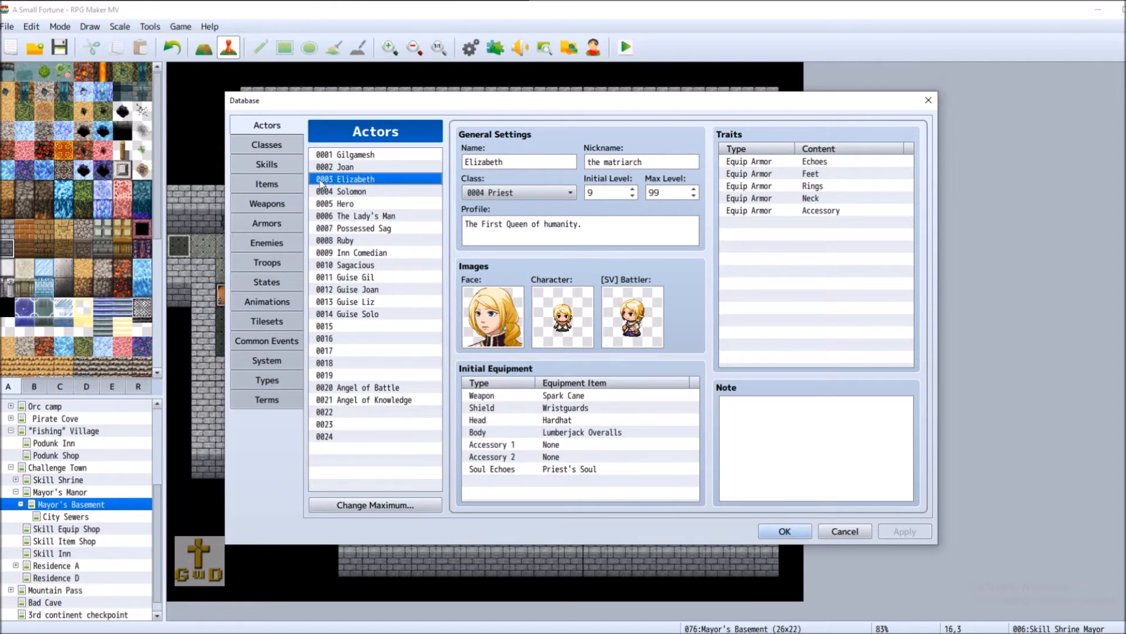
left_click(862, 531)
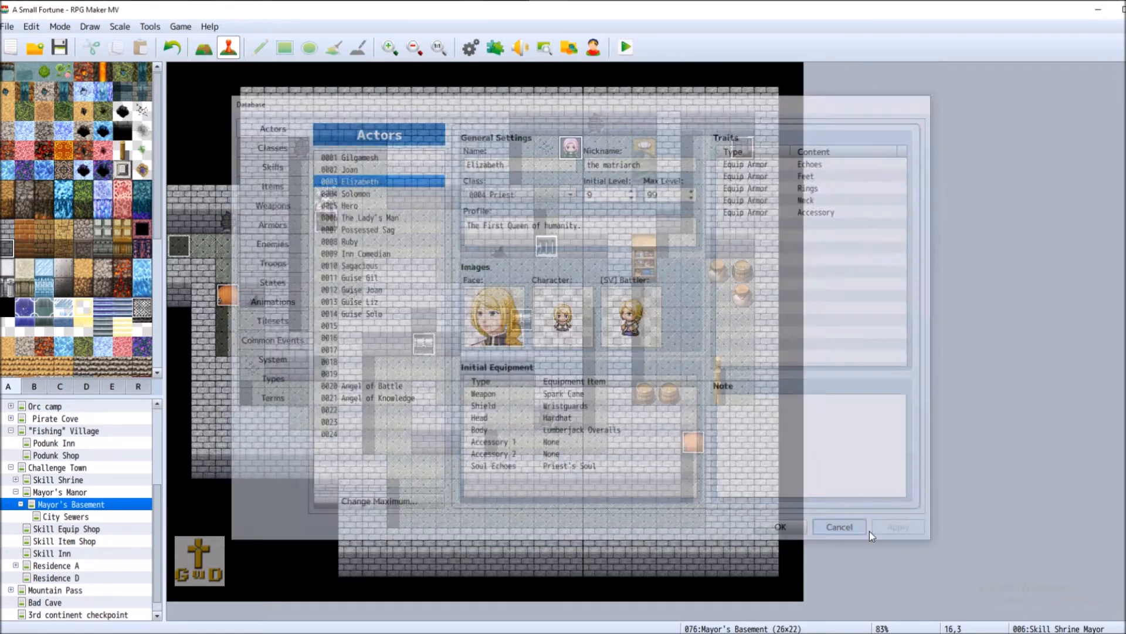
Reopen the Skill Shrine Mayor event and add the name line "[N3]:" above the Elizabeth Disguise message's text.
right_click(574, 154)
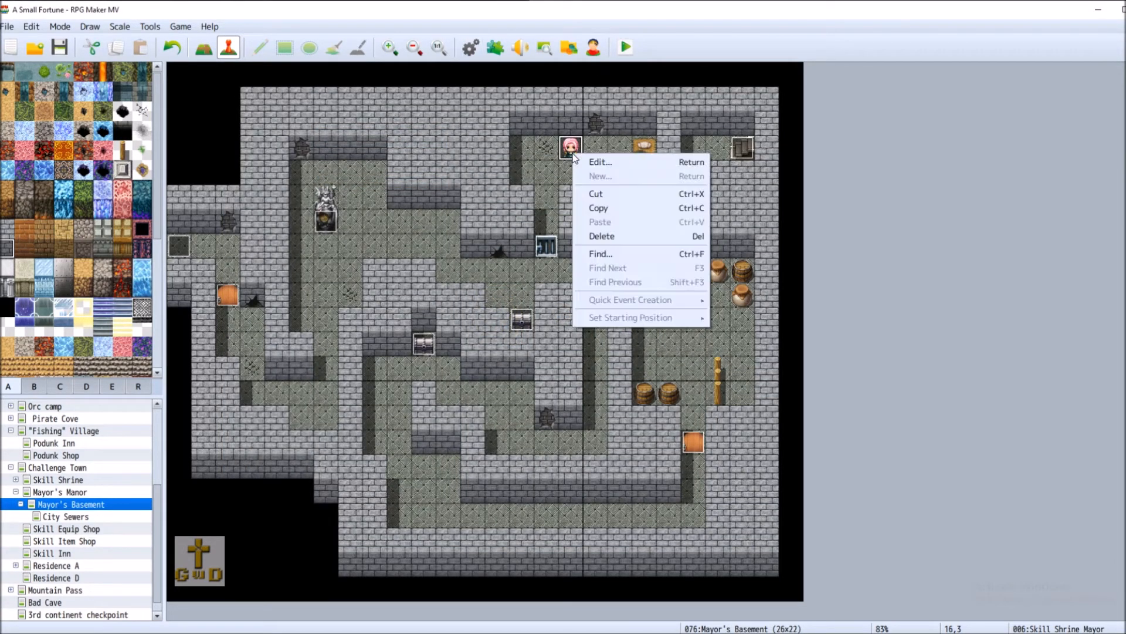
left_click(587, 165)
left_click(558, 258)
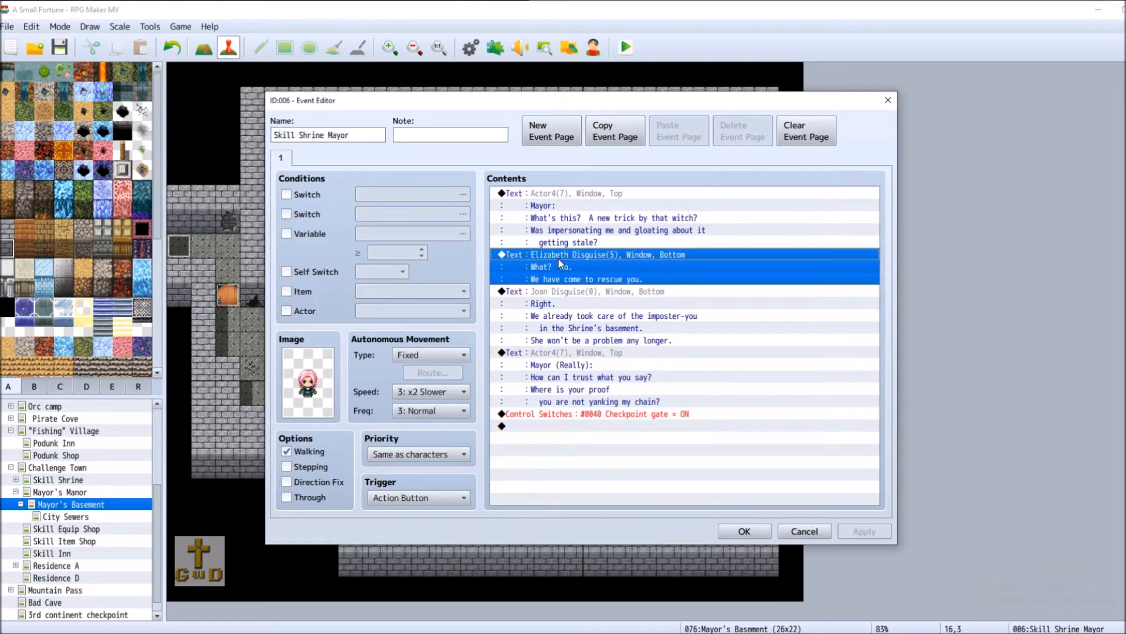
right_click(559, 261)
left_click(587, 282)
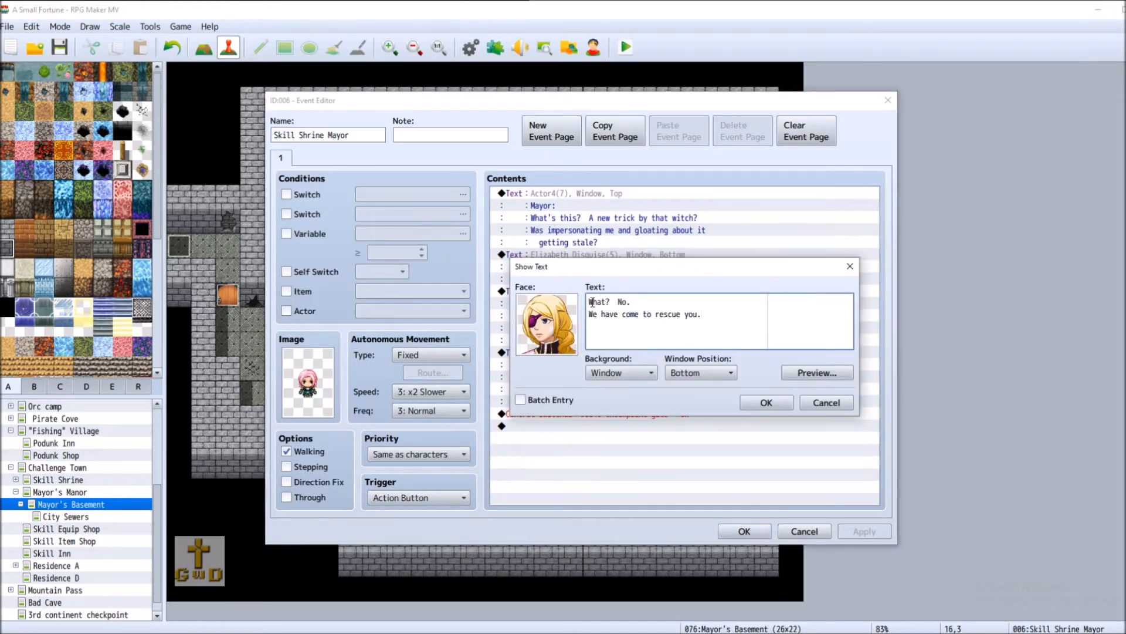
key("Return")
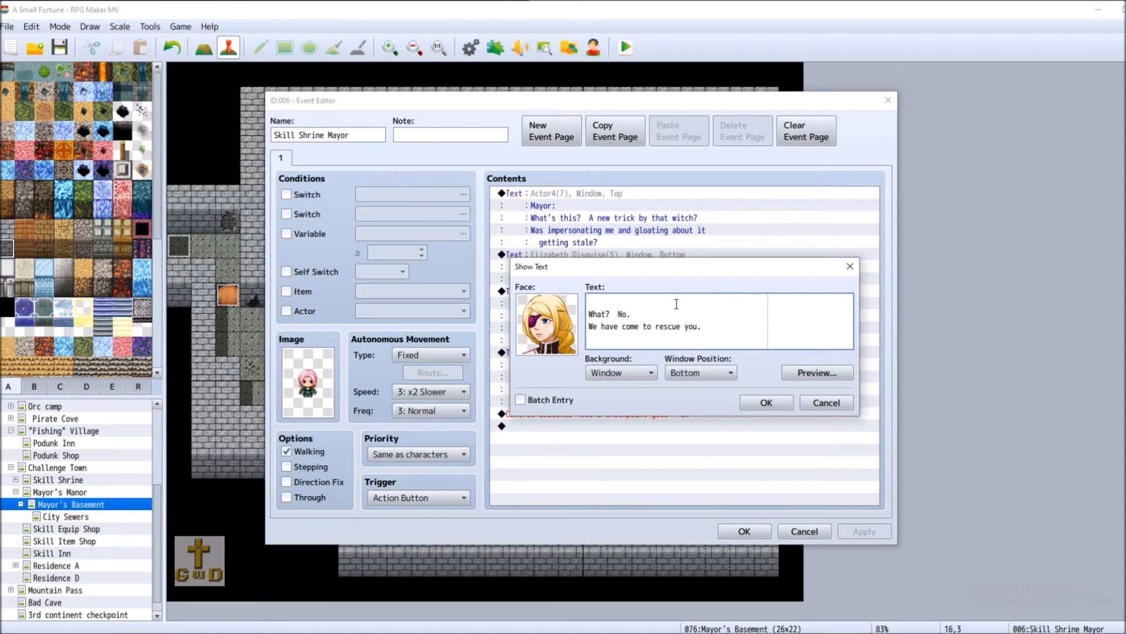
type("[N3]")
key("BackSpace")
mouse_move(711, 301)
left_click(772, 406)
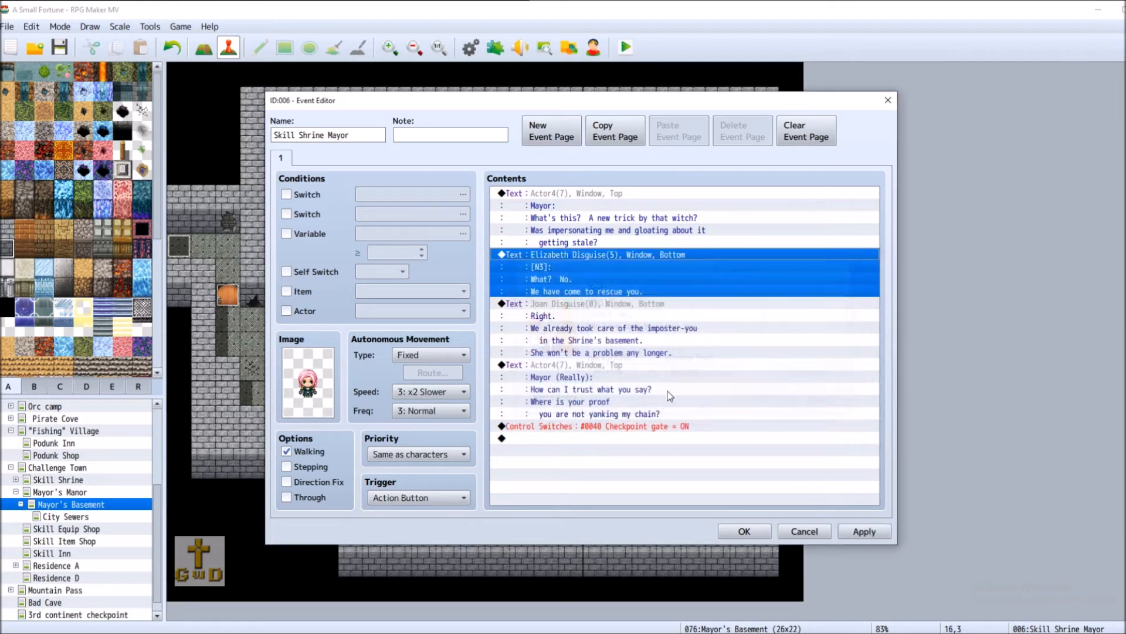
Replace the opening "Right." of the Joan Disguise message with the name line "[N2]:".
left_click(590, 305)
right_click(590, 305)
left_click(645, 328)
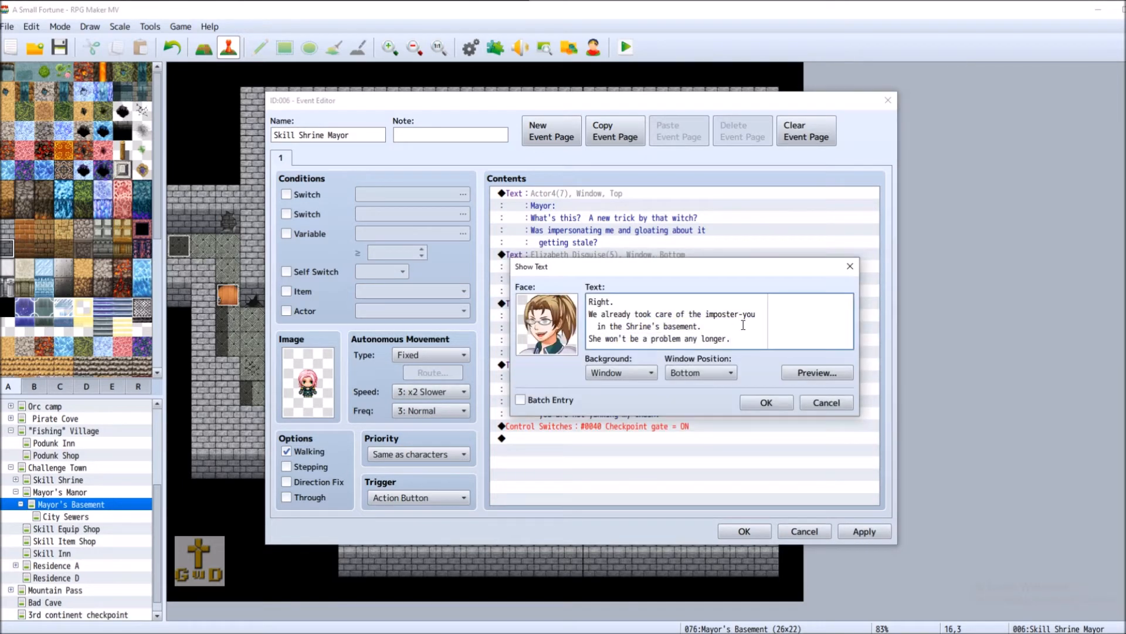
left_click_drag(616, 301, 585, 303)
left_click(615, 303)
type("[N2")
type("]:")
left_click(766, 402)
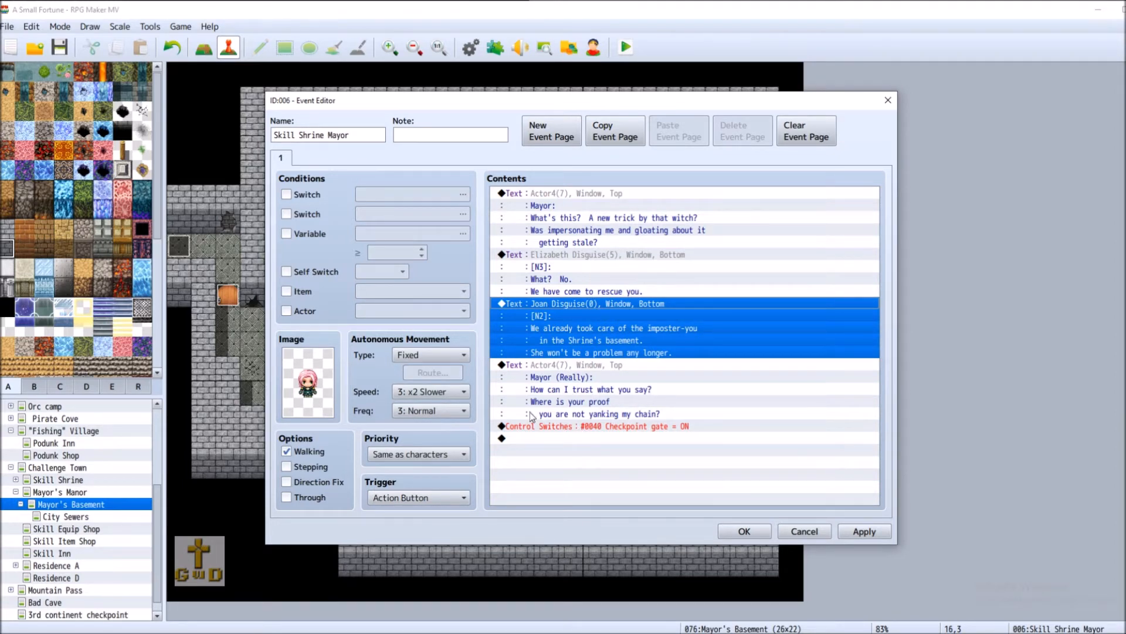
Before the switch command, add a Solomon disguise message: "[N4]: For now, you are just going to have to trust us. Unless you want to stay in this cell?".
left_click(554, 425)
key("Insert")
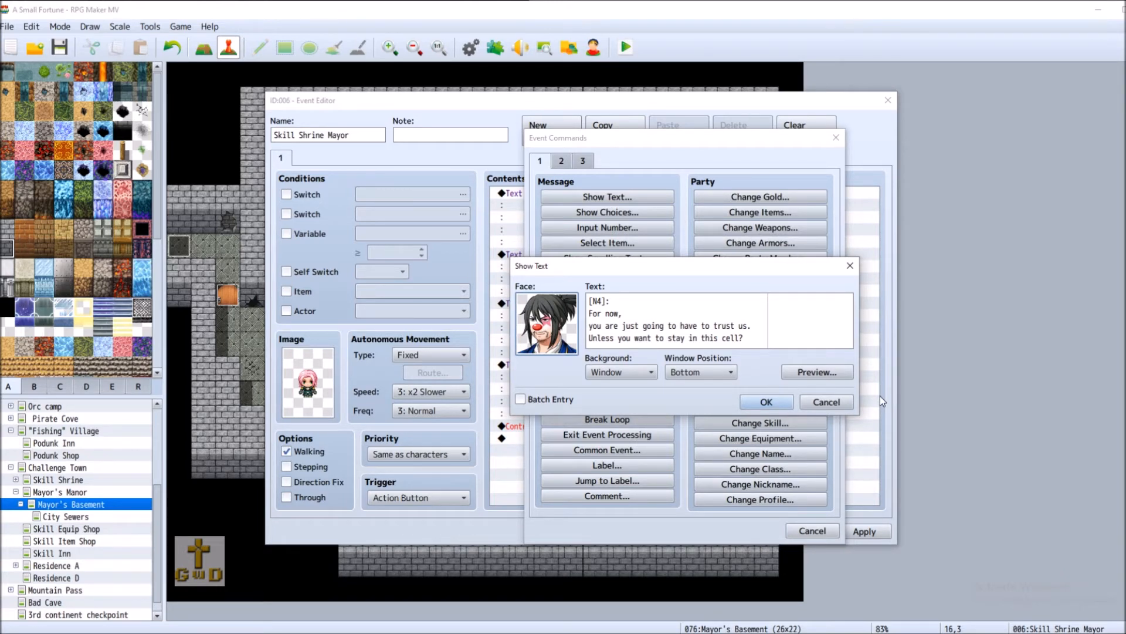
left_click(782, 402)
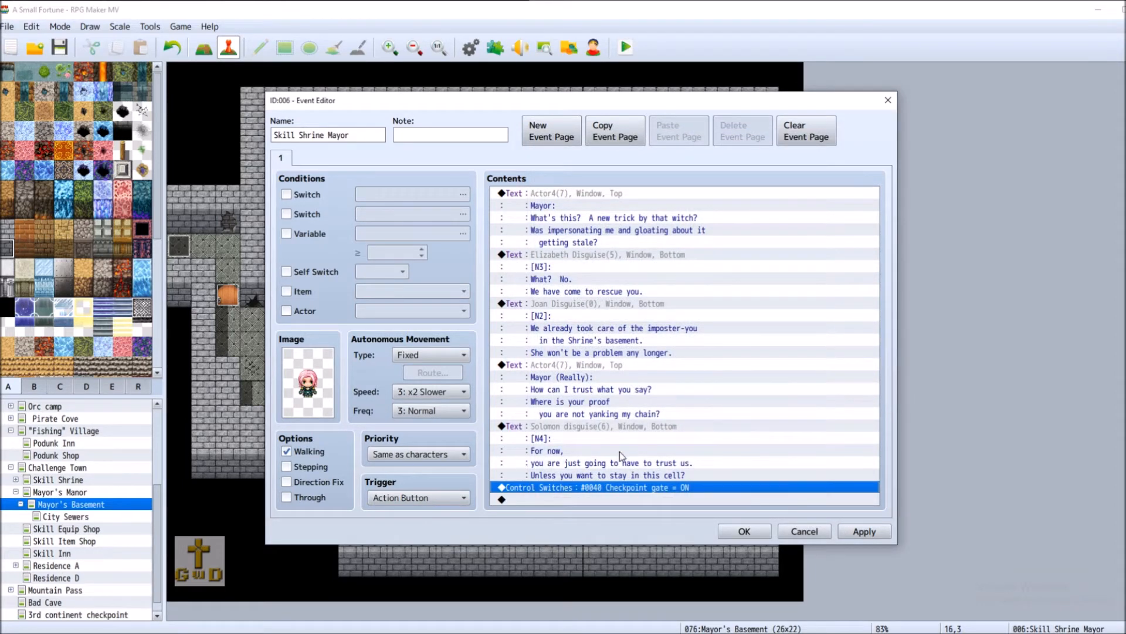
Add the Actor4 reply "Mayor: Well, when you put it that way... Lead the way." with window position Top before the Checkpoint gate switch command.
double_click(565, 499)
left_click_drag(660, 141, 907, 141)
left_click(857, 198)
double_click(796, 332)
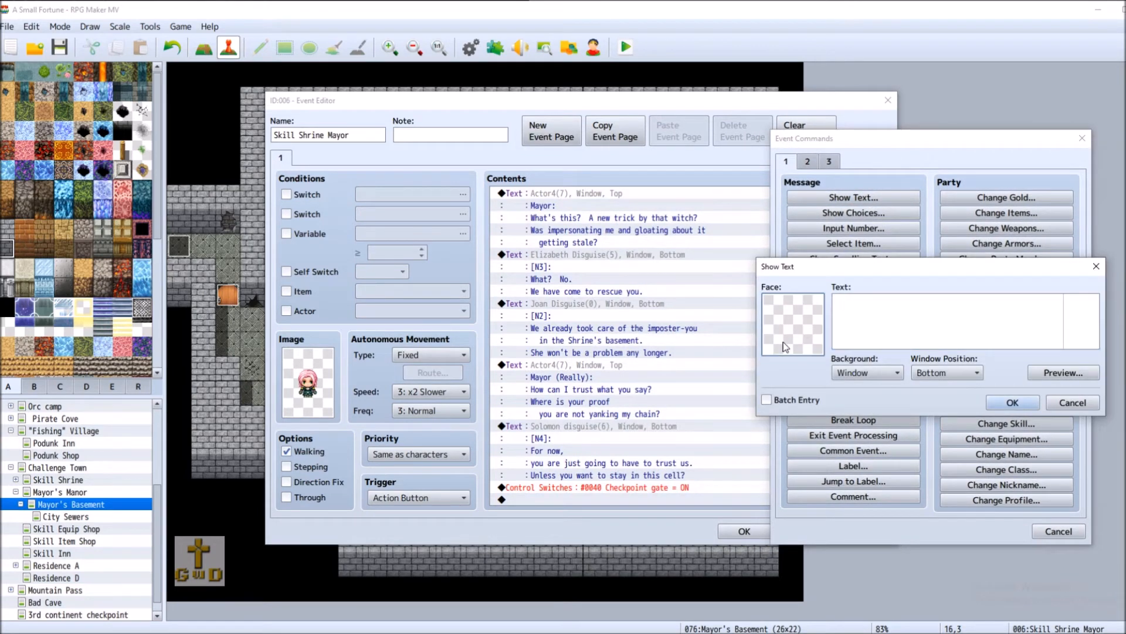
left_click(745, 255)
left_click(758, 268)
double_click(1049, 301)
type("Mayor: Well, when you put it that way... Lead the way.")
left_click(1079, 375)
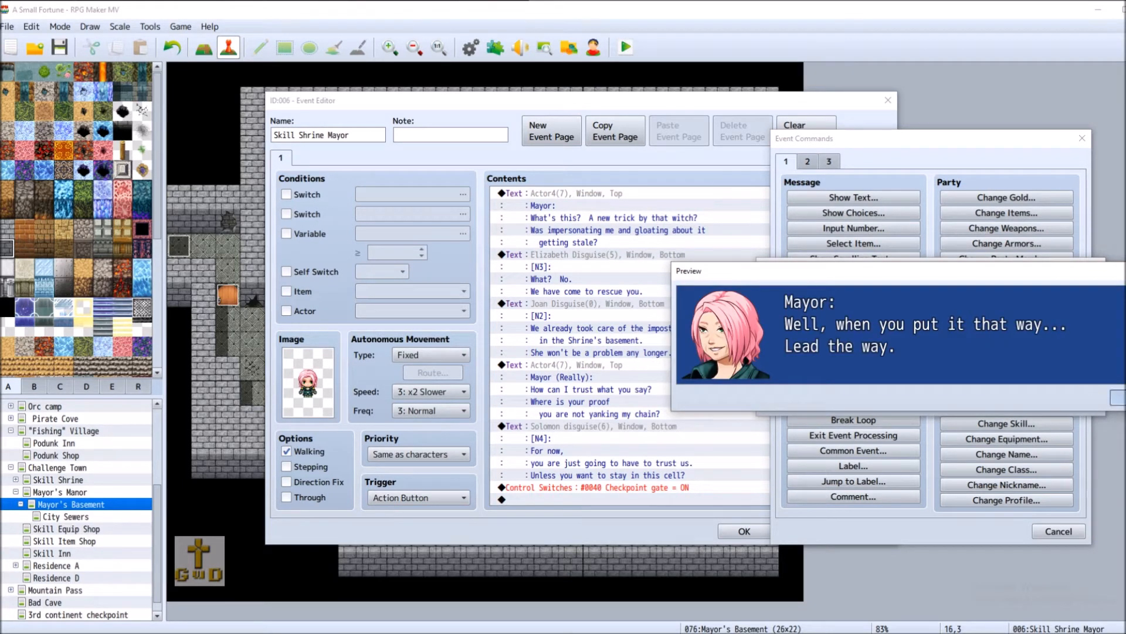
left_click(1119, 396)
left_click(1023, 399)
Apply the new dialogue to the Skill Shrine Mayor event, review its remaining commands and close the event.
left_click(861, 531)
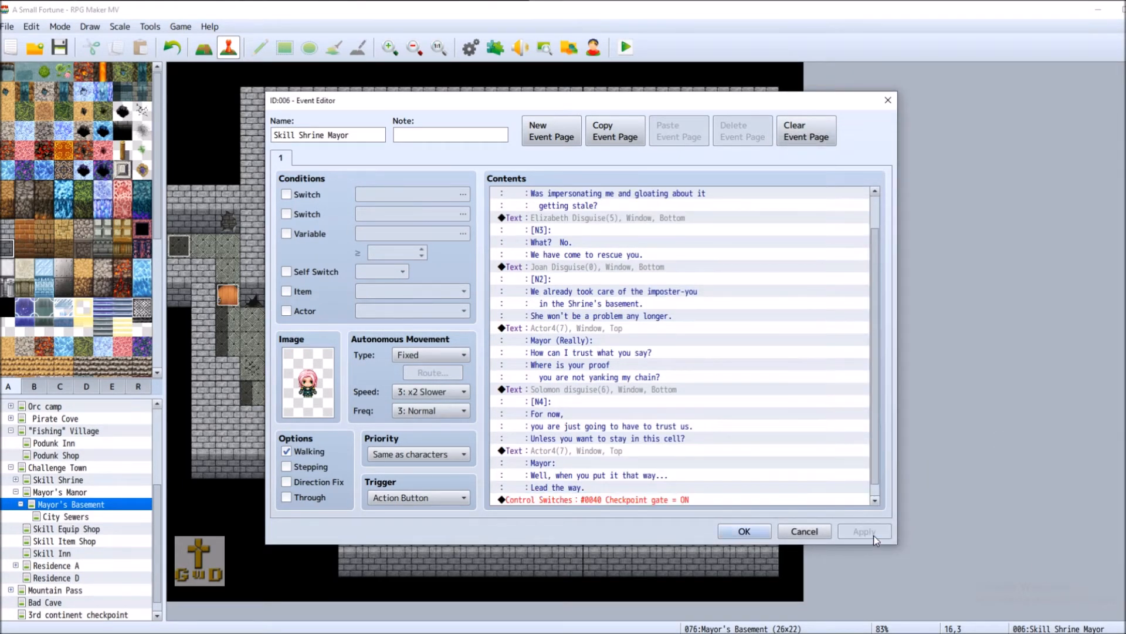
scroll(779, 363, "down", 1)
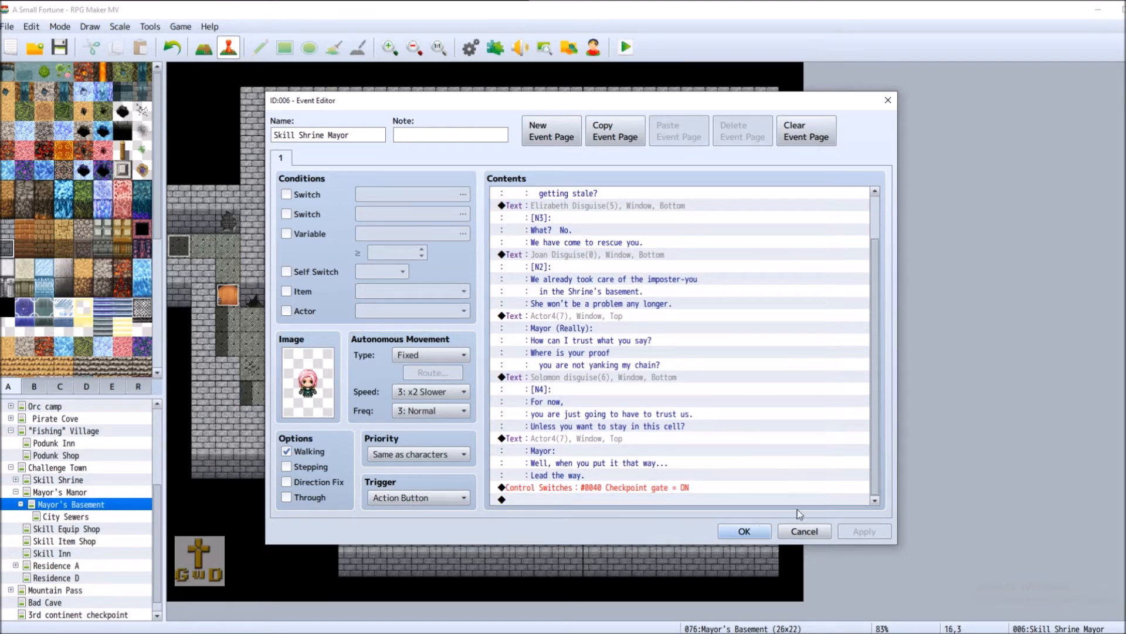
left_click(744, 530)
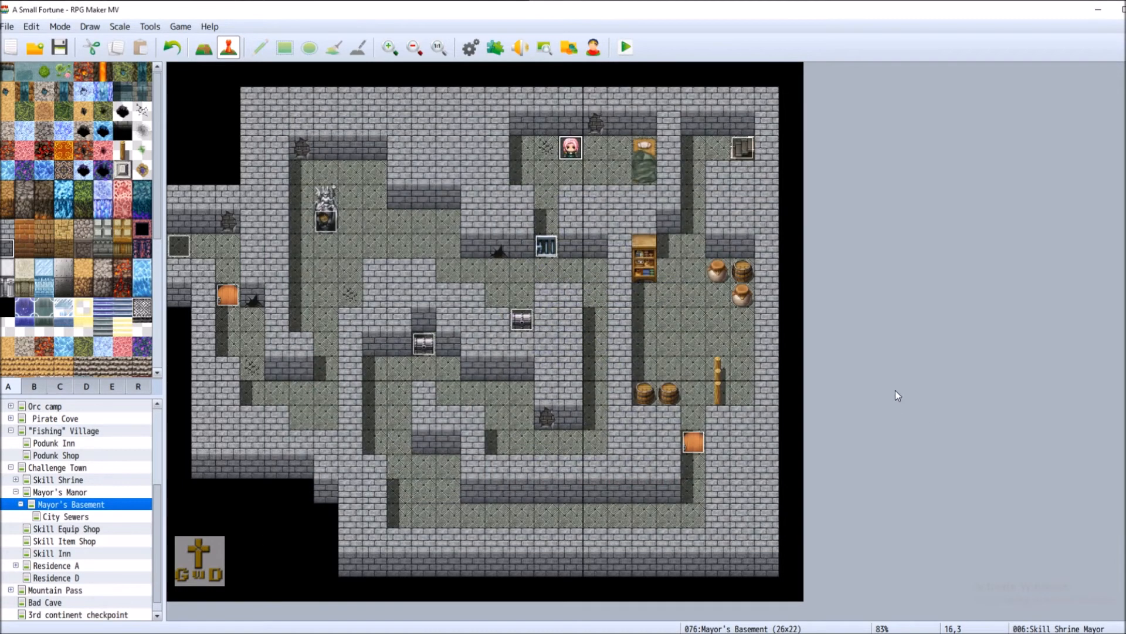
Examine the second page of the Skill Statue event for its dialogue and switch command, leaving the event unchanged.
right_click(325, 225)
left_click(346, 234)
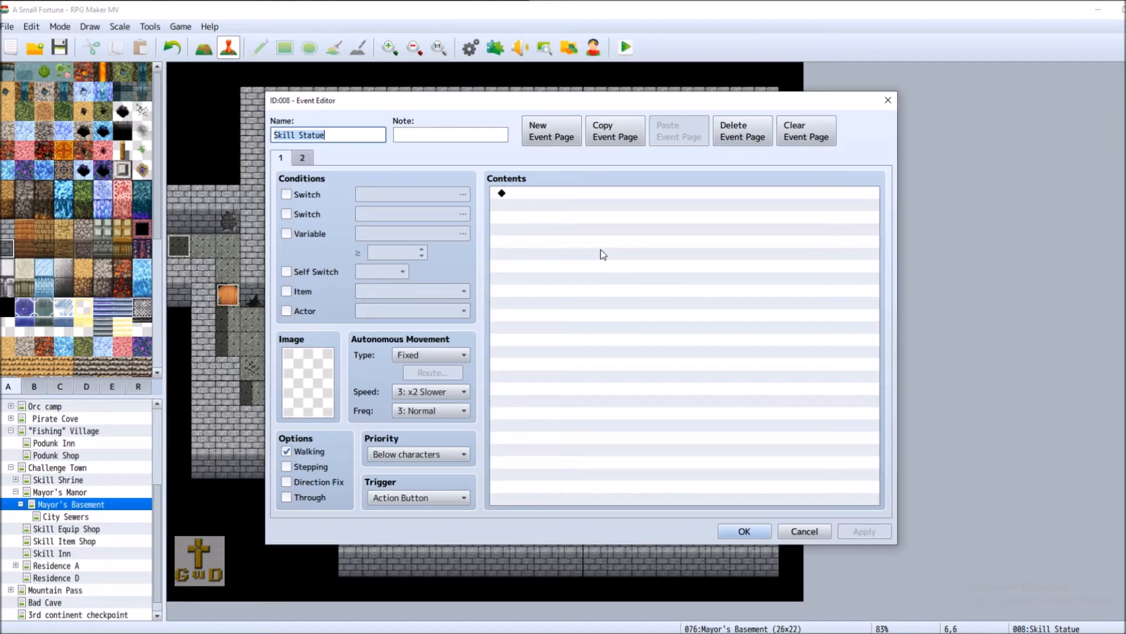
left_click(303, 157)
left_click(822, 531)
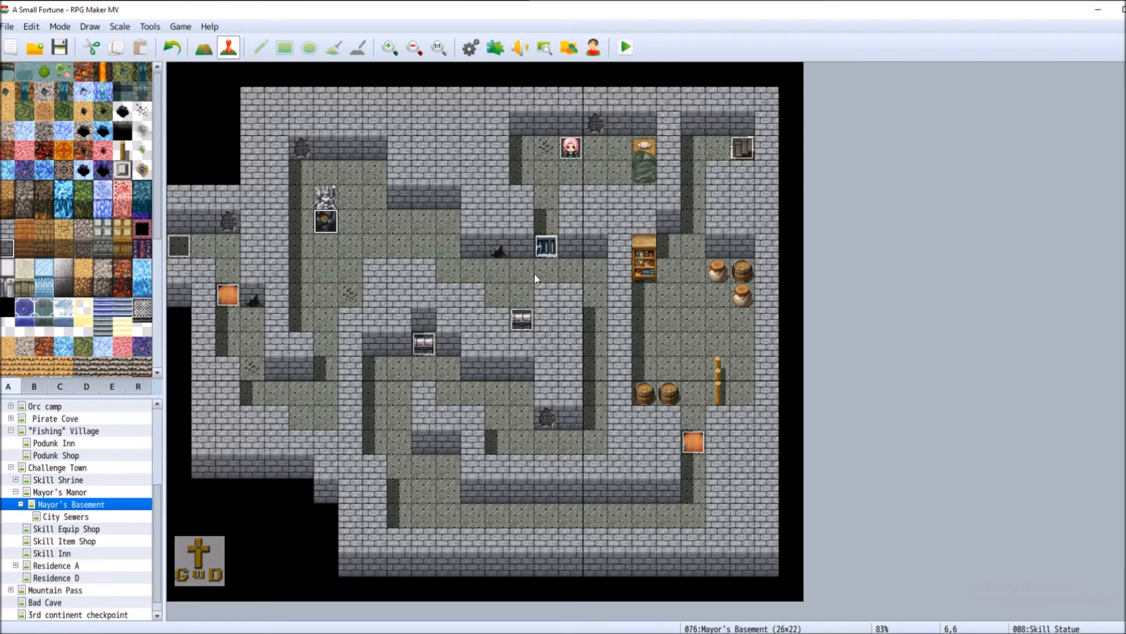
right_click(317, 223)
left_click(340, 230)
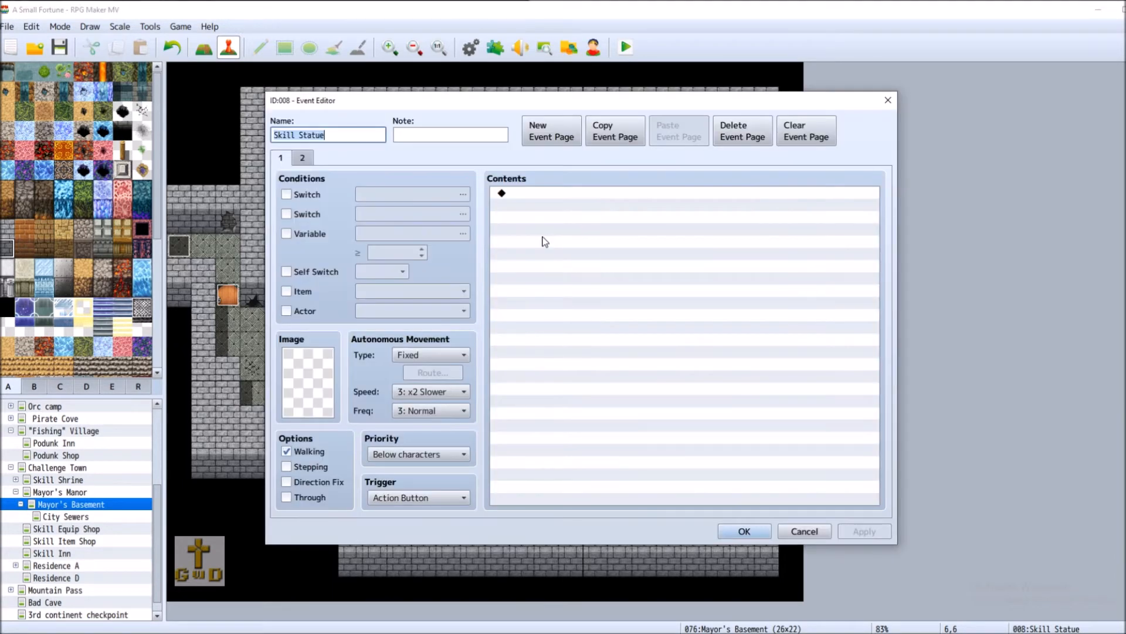
left_click(311, 160)
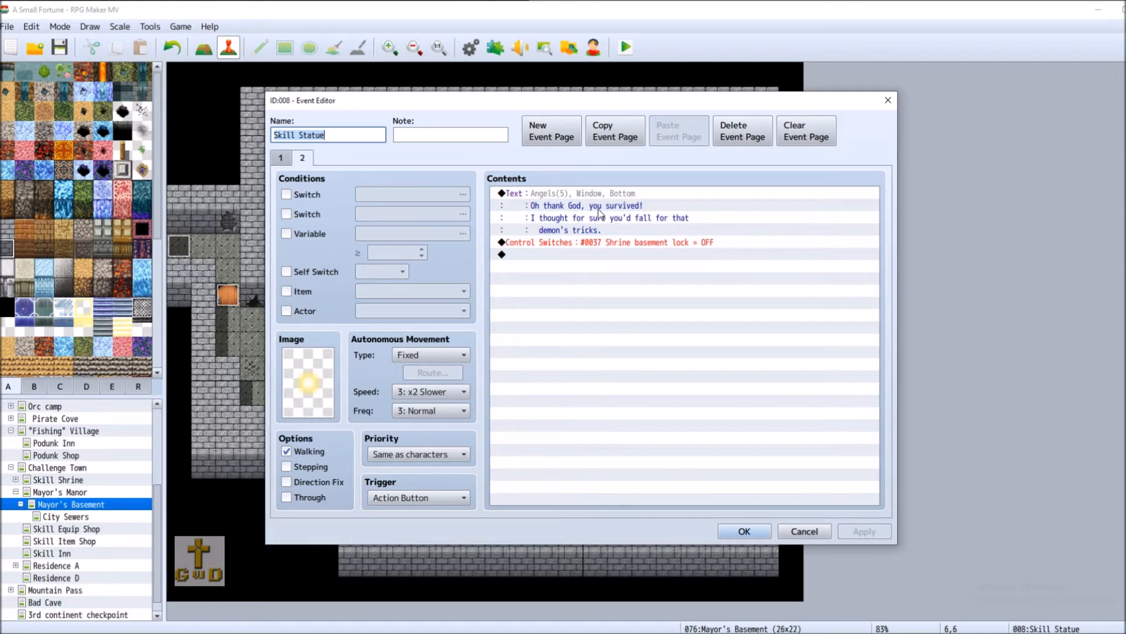
left_click(803, 531)
Review the Skill Shrine Mayor event's dialogue and its closing Checkpoint gate switch command without changing the event.
right_click(568, 151)
left_click(587, 163)
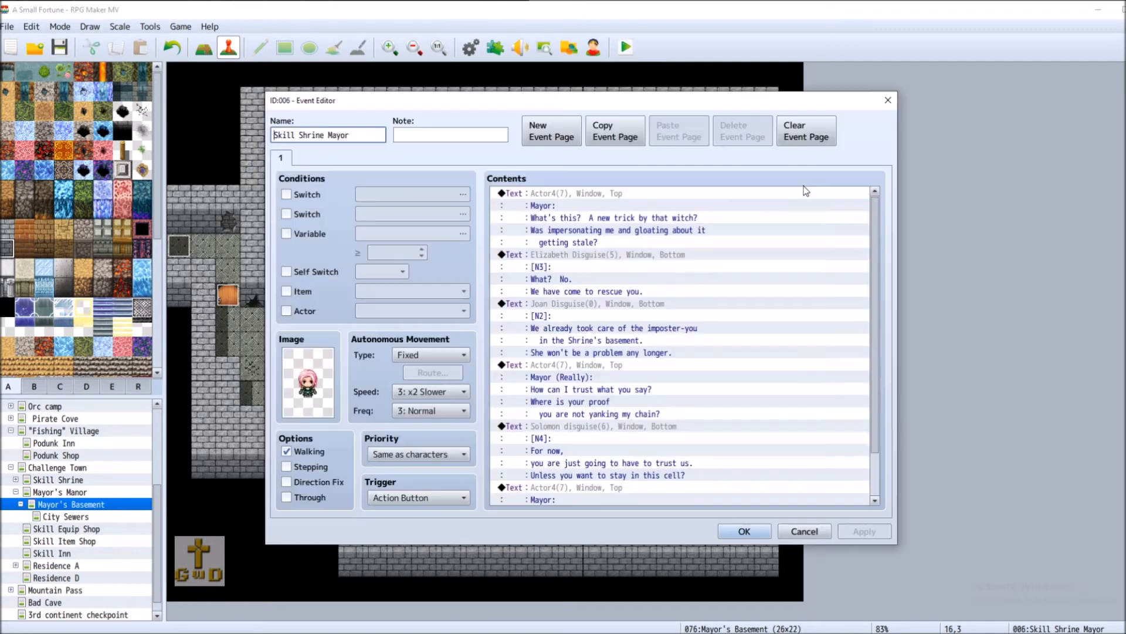
scroll(633, 360, "down", 2)
scroll(576, 498, "up", 1)
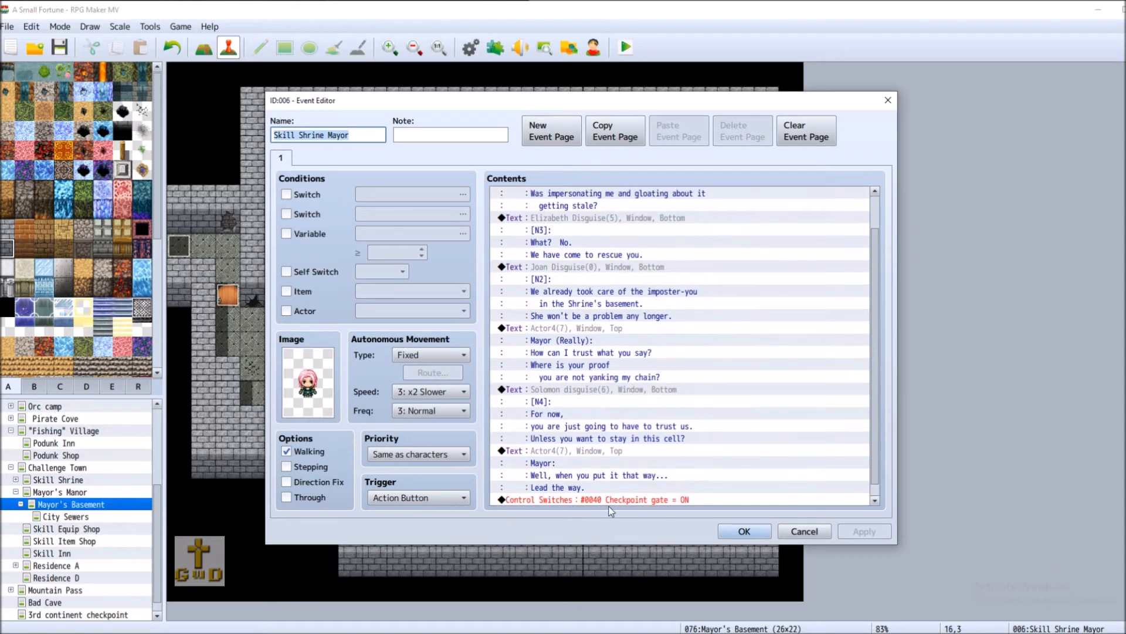
left_click(813, 535)
Make switch 0040 Checkpoint gate the condition for the Skill Statue event's second page, keep the Action Button trigger and apply the event.
right_click(328, 223)
left_click(356, 232)
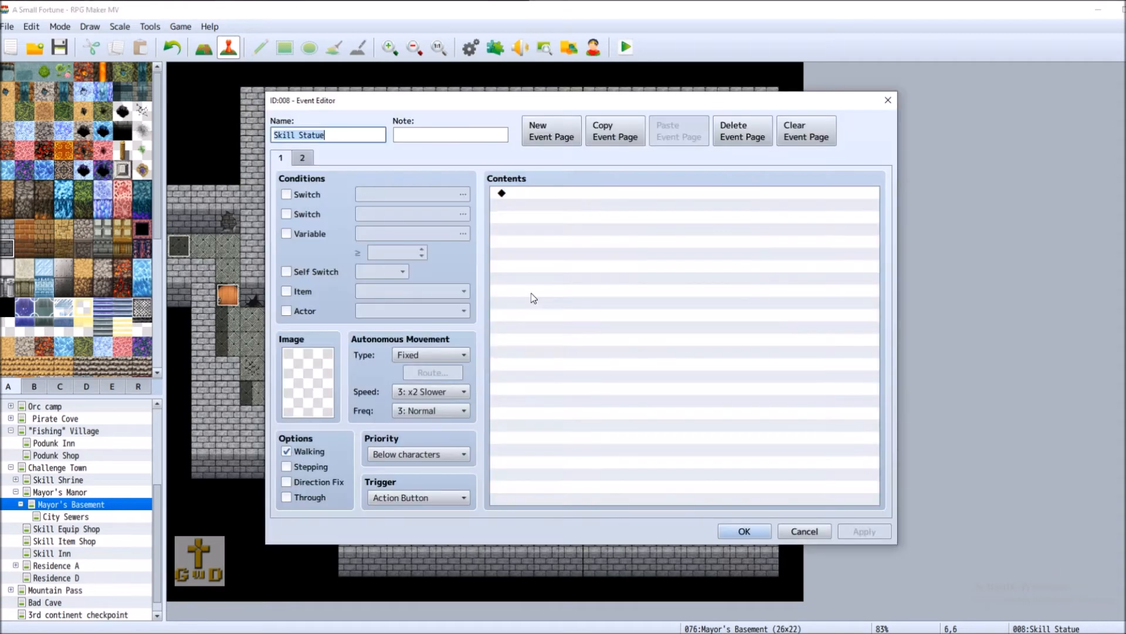
left_click(302, 157)
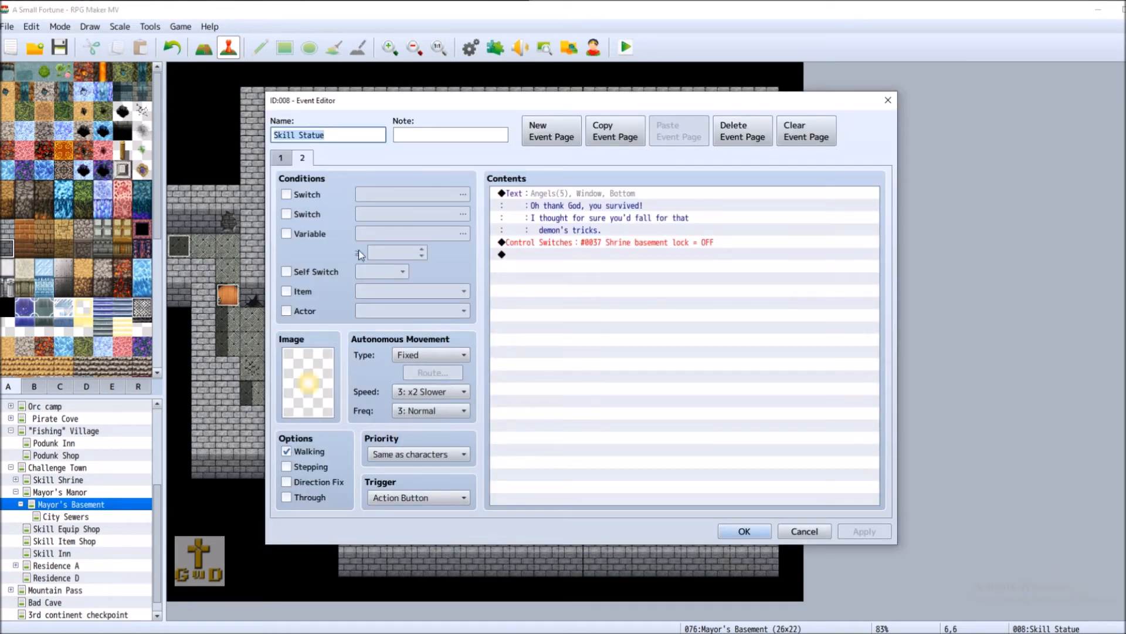
left_click(287, 194)
double_click(427, 197)
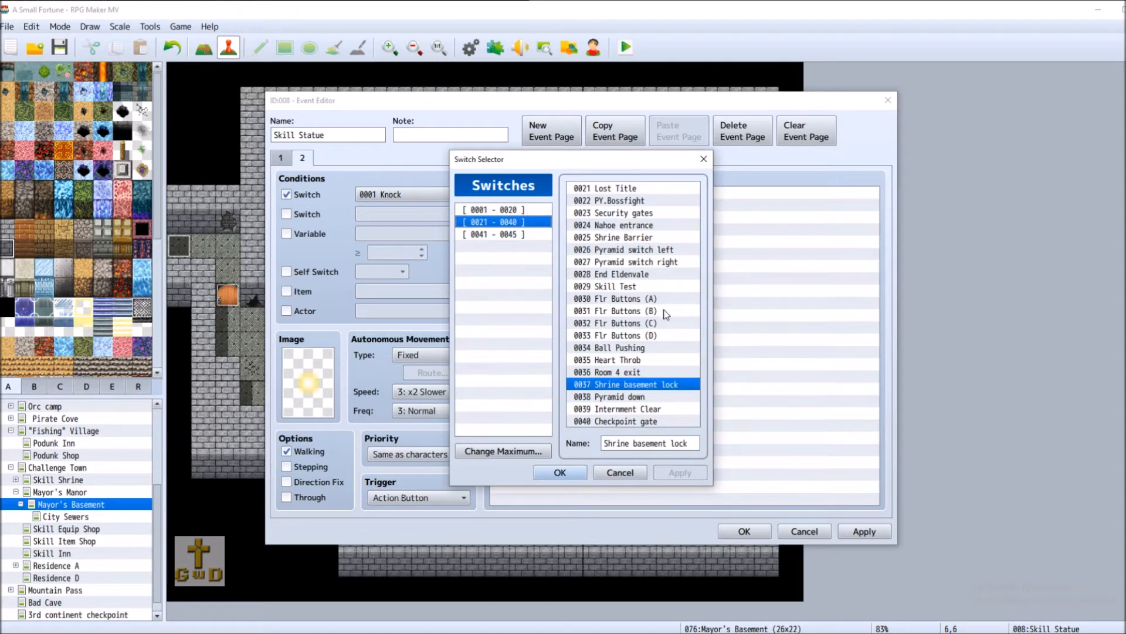
left_click(649, 423)
left_click(558, 472)
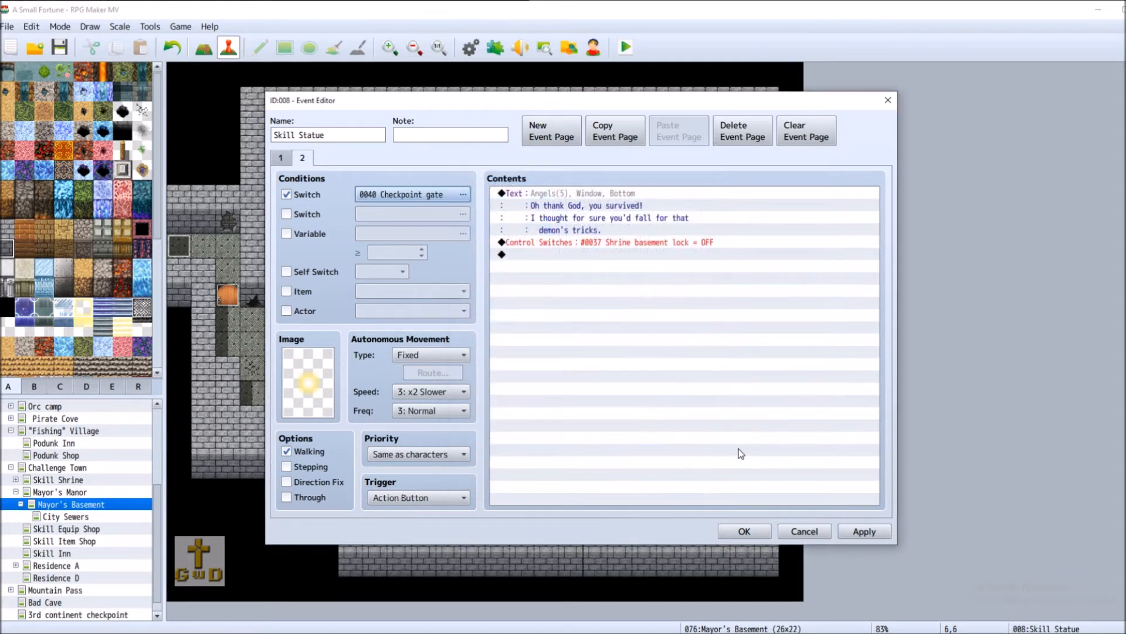
left_click(424, 501)
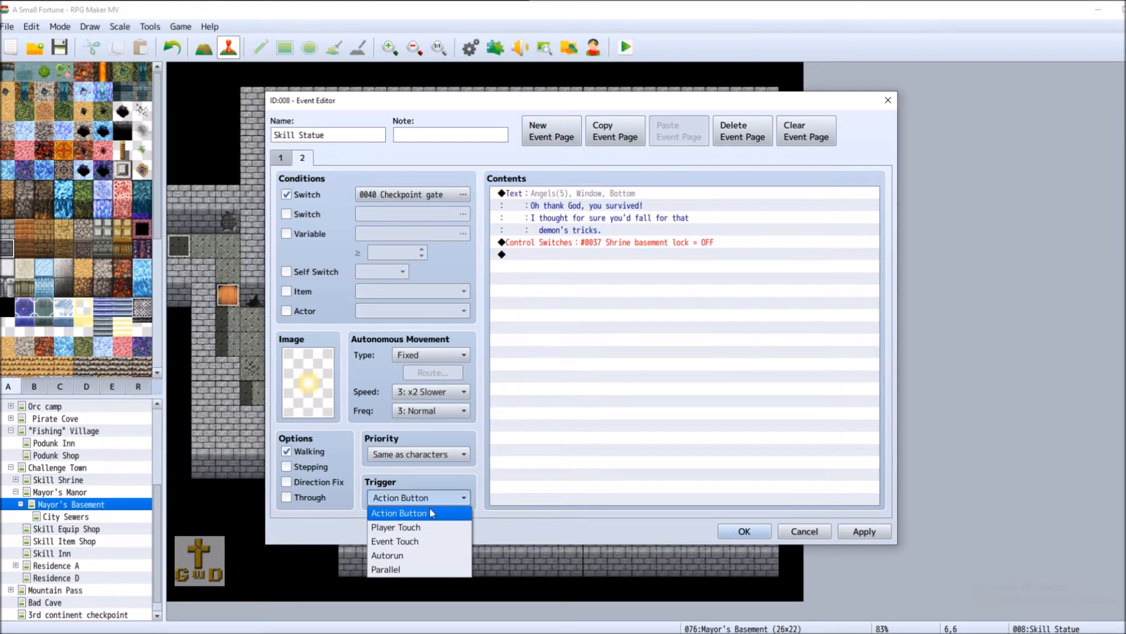
left_click(411, 511)
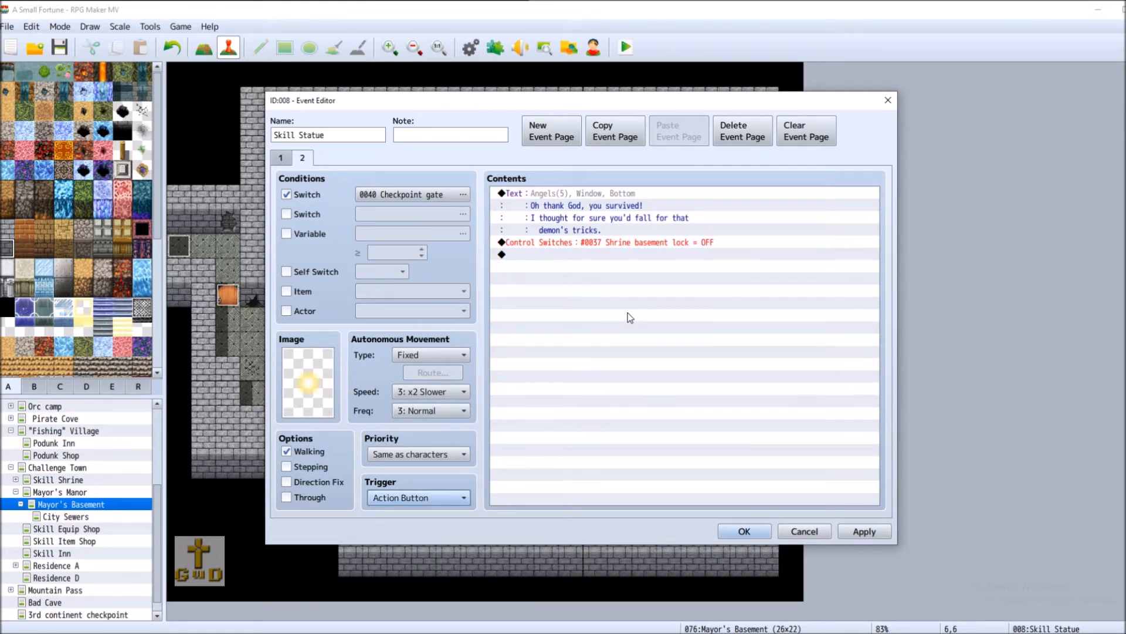
left_click(864, 531)
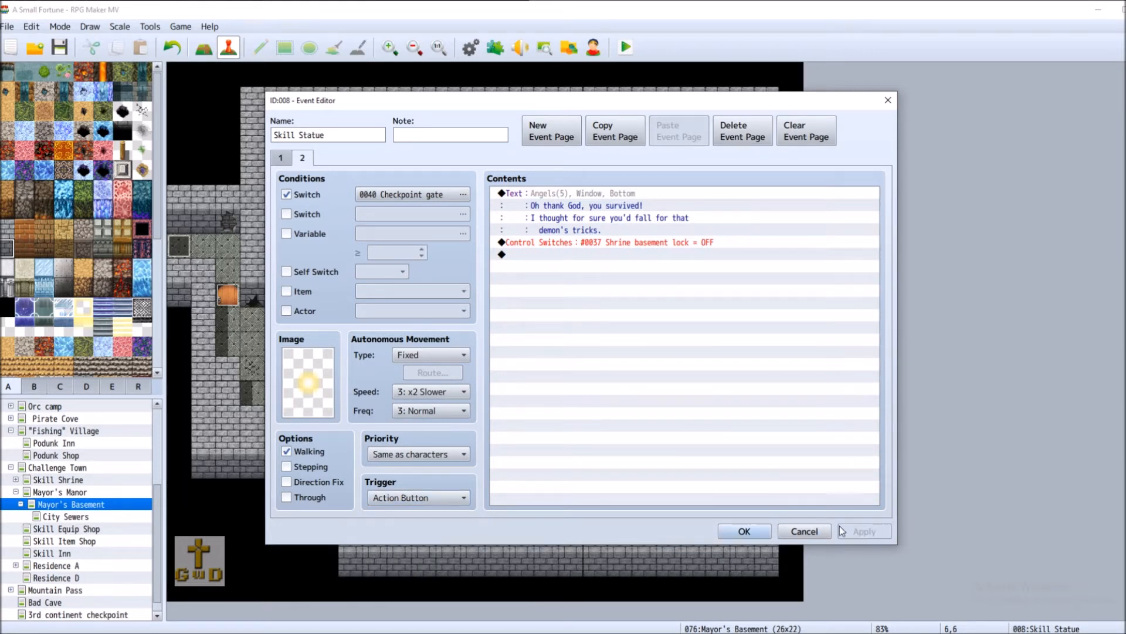
left_click(742, 531)
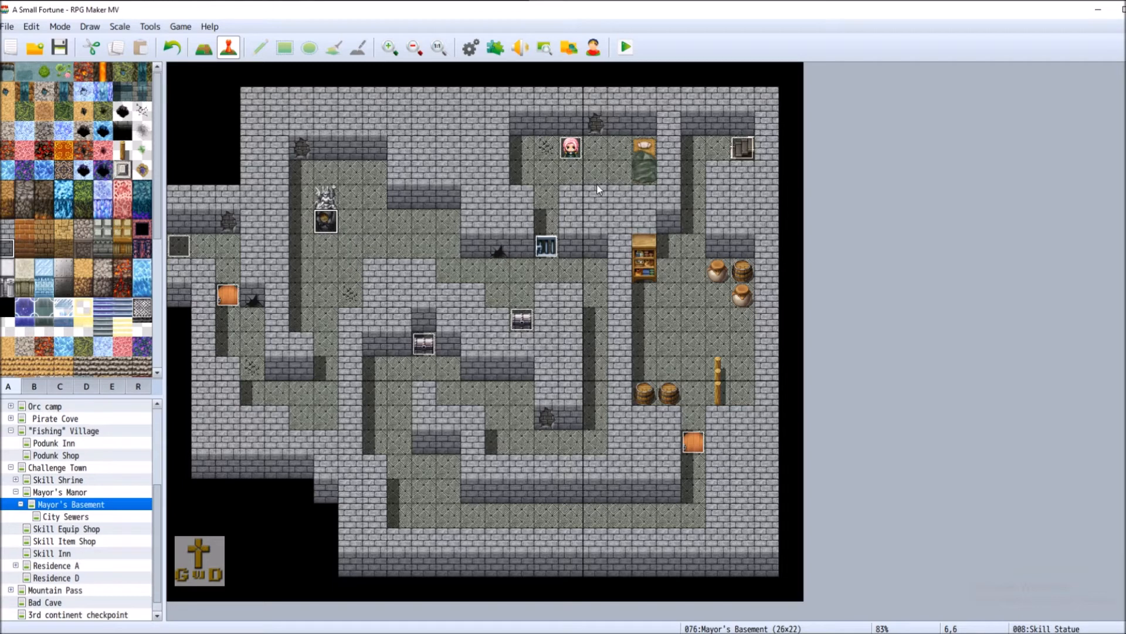
Before the Checkpoint gate switch, add the Top-positioned Actor4 message "Mayor: Hold one moment. That witch brought the Shrine's statue down here after she replaced me.".
right_click(569, 148)
left_click(606, 157)
scroll(653, 388, "down", 2)
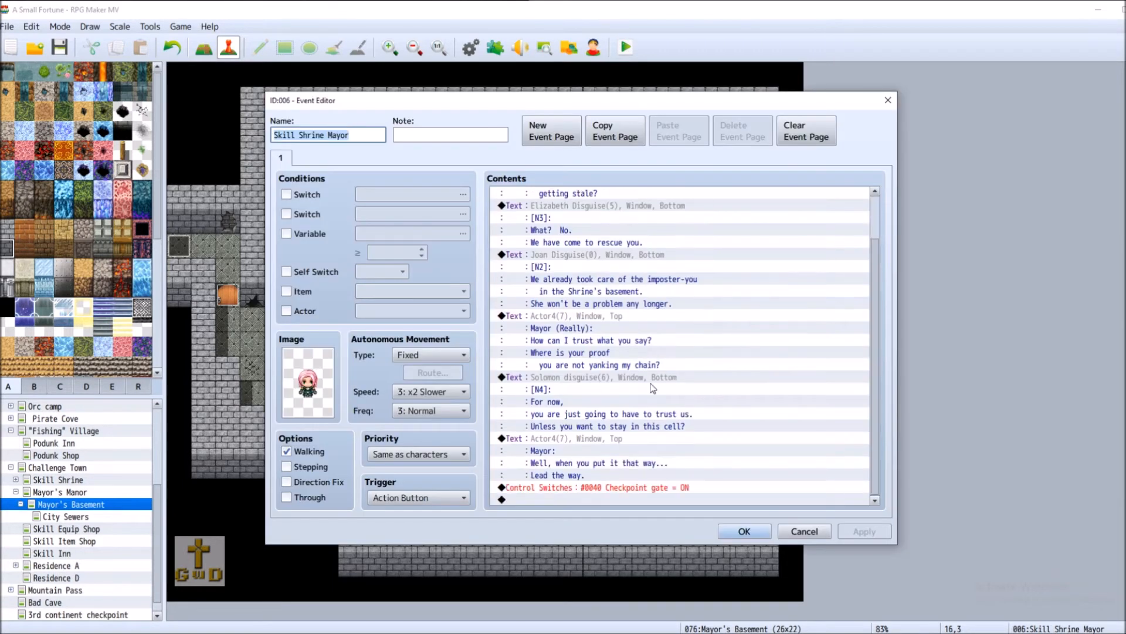
left_click(548, 482)
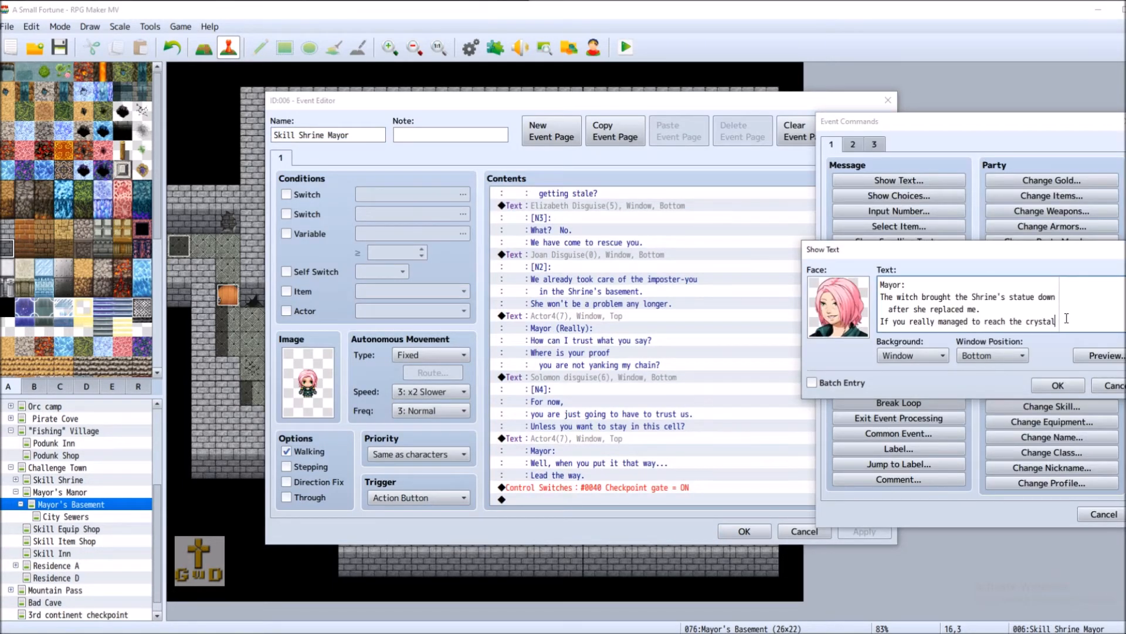
left_click_drag(1058, 321, 878, 321)
key("ctrl+x")
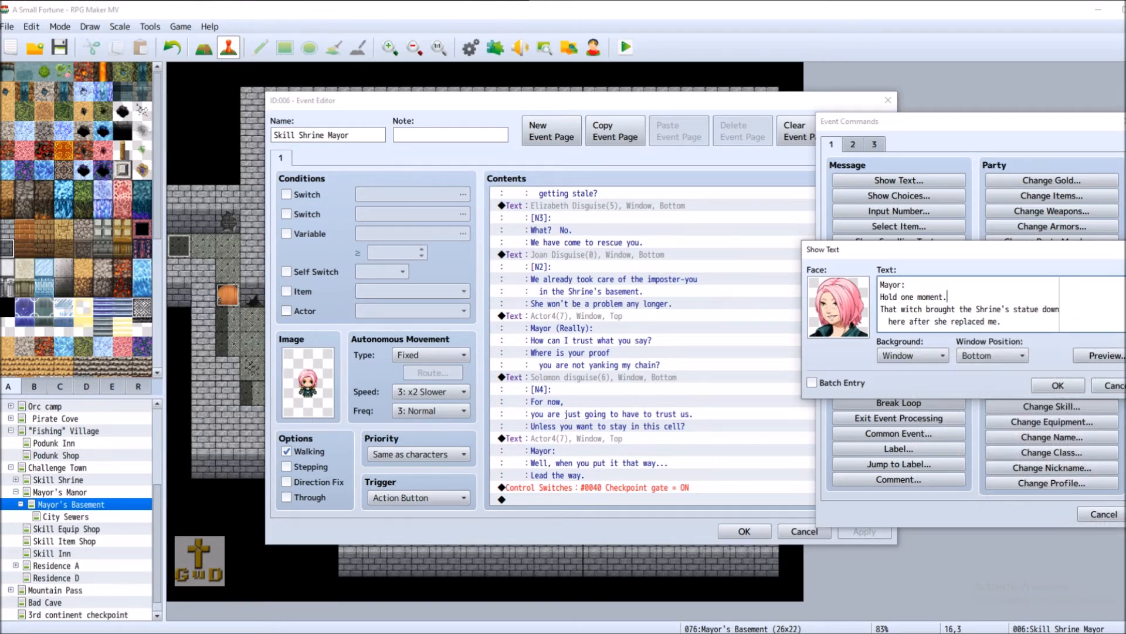
left_click(993, 356)
left_click(985, 369)
left_click(1057, 386)
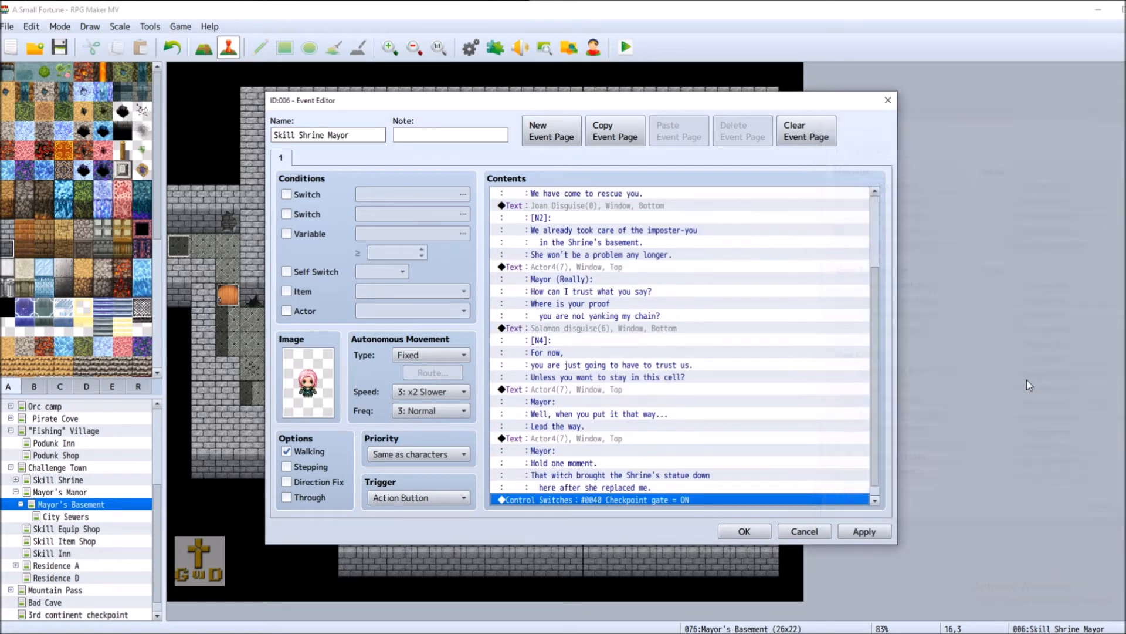
Before the switch, add the Top-positioned Actor4 message "Mayor: I'm not sure why she would bother. But it's said the statue aids those who pass the trials.".
double_click(579, 499)
left_click_drag(616, 137, 914, 135)
left_click(935, 200)
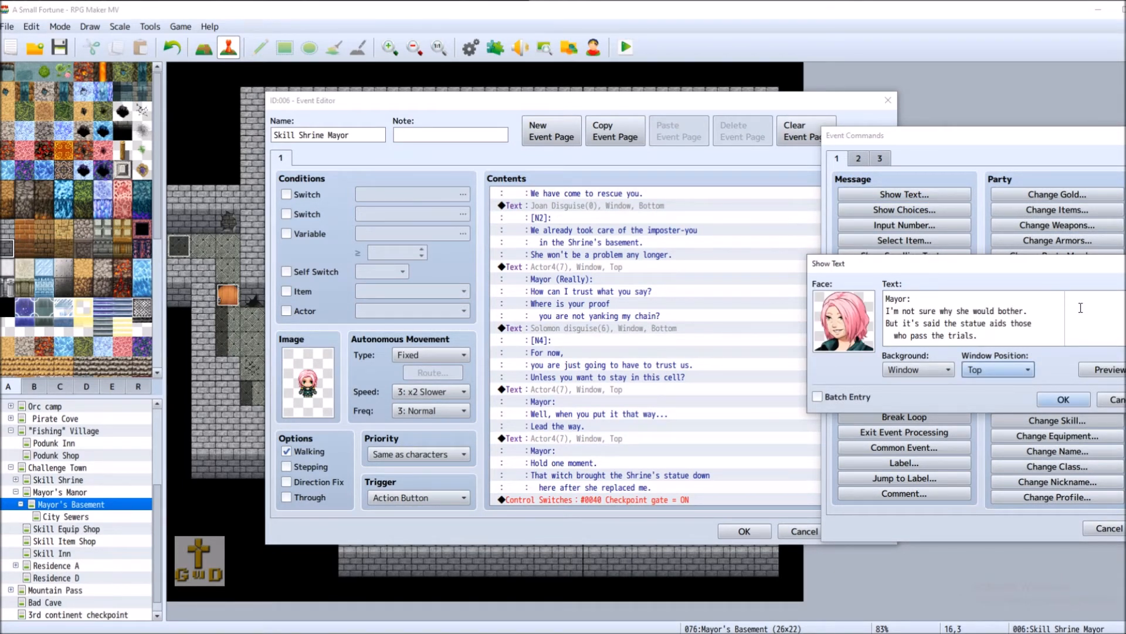
mouse_move(1080, 307)
left_click(1060, 398)
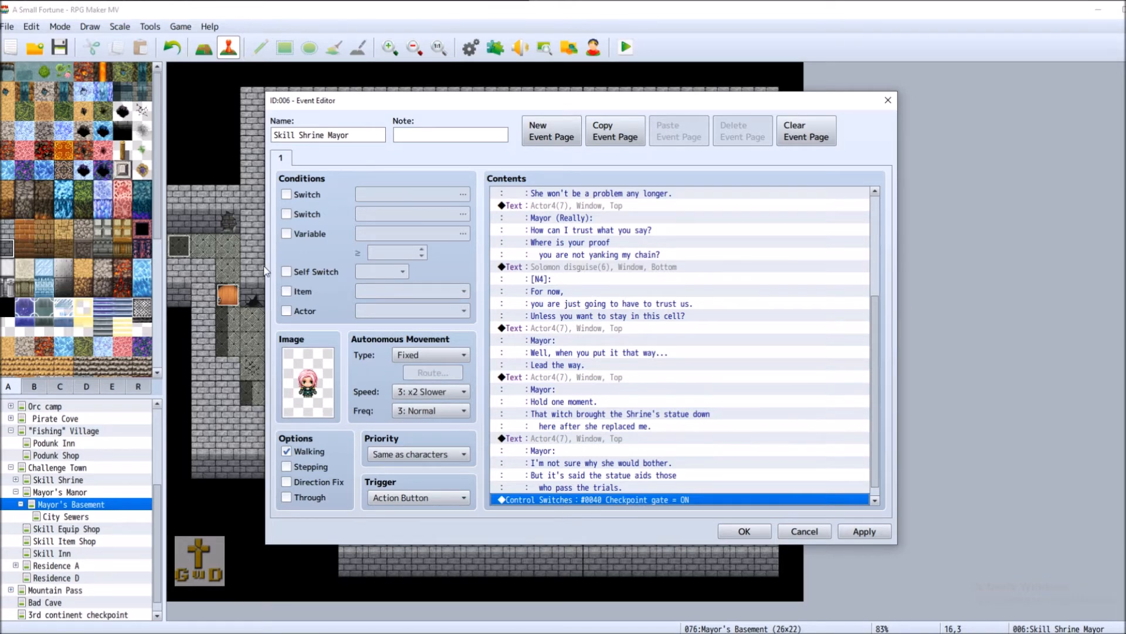
Start another message before the Checkpoint gate switch, using the Mayor's pink-haired Actor4 face and window position Top.
left_click_drag(440, 108, 701, 112)
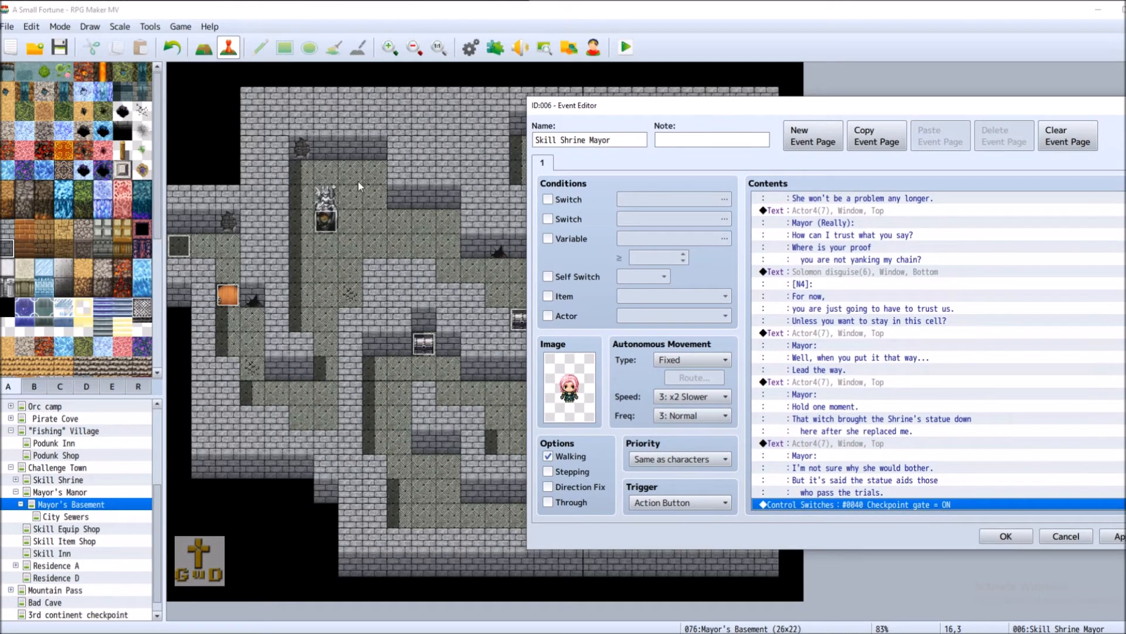
left_click_drag(816, 106, 633, 87)
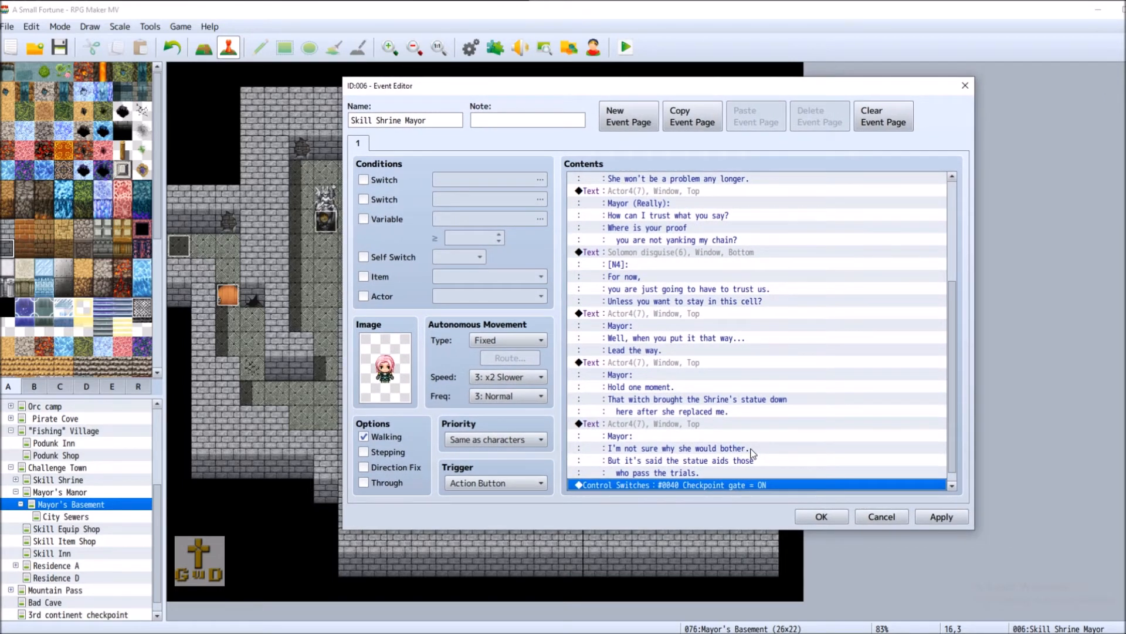
double_click(638, 490)
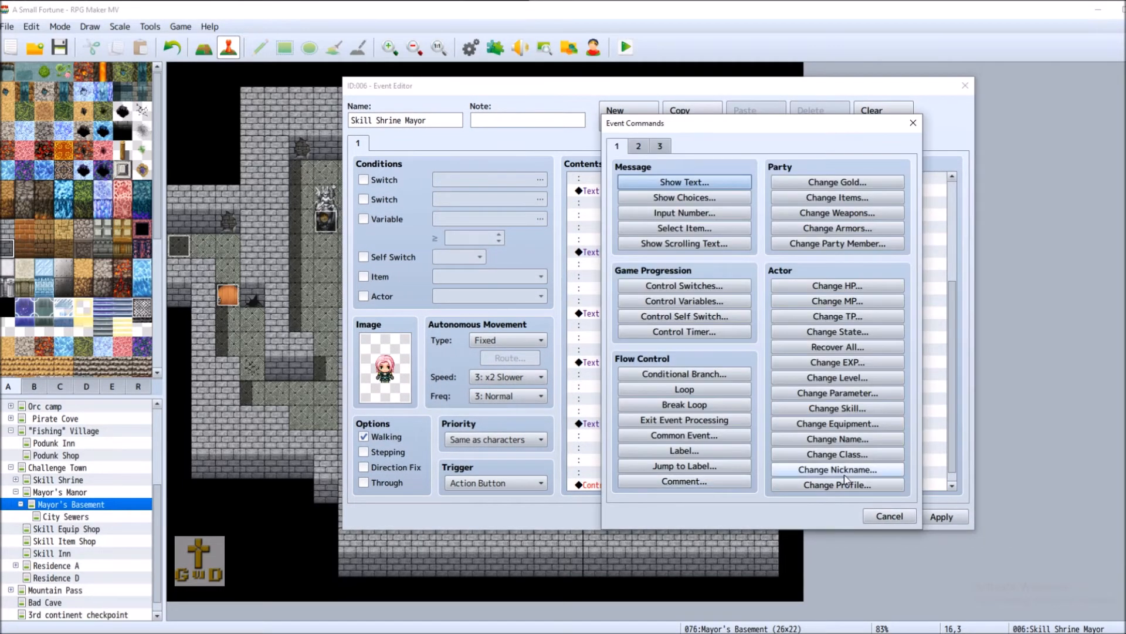
left_click(708, 183)
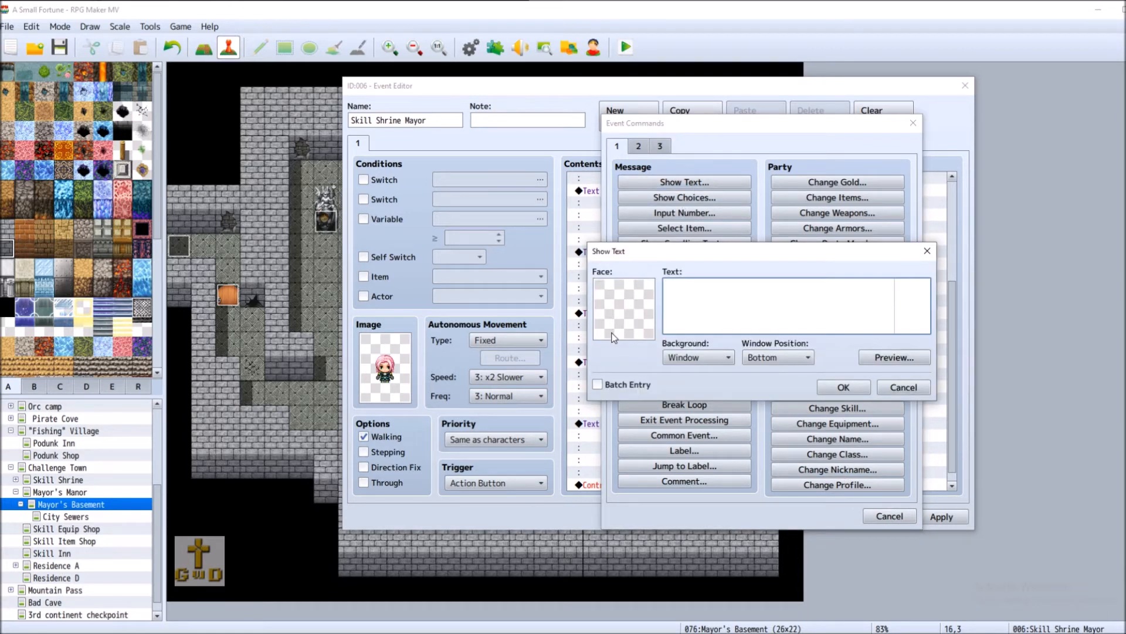
left_click(904, 387)
left_click_drag(712, 125, 890, 120)
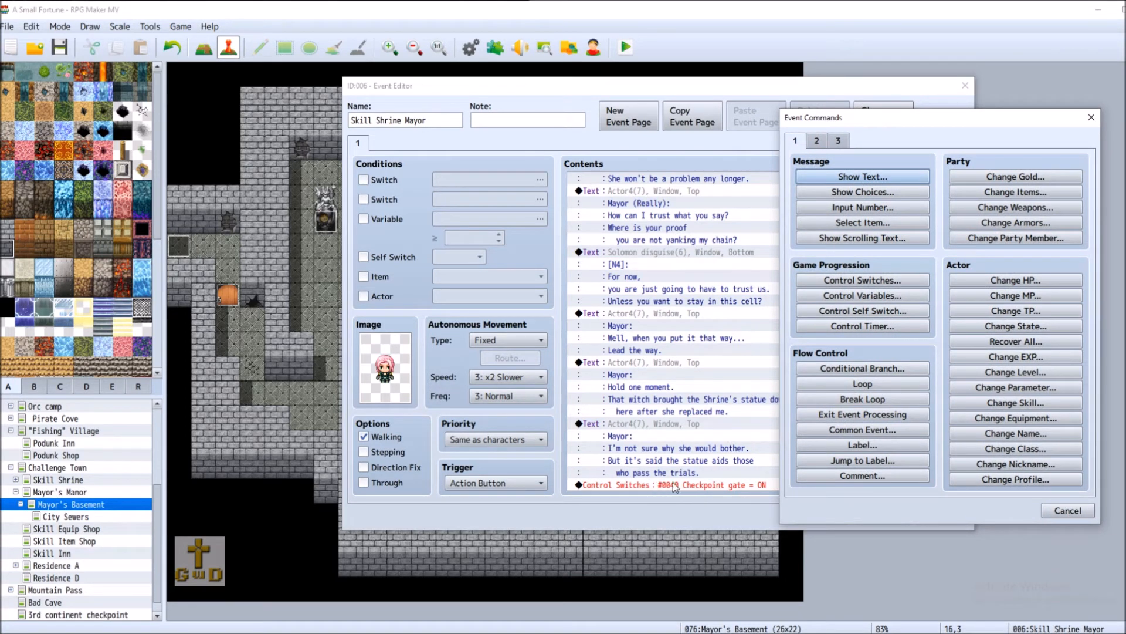
left_click(862, 177)
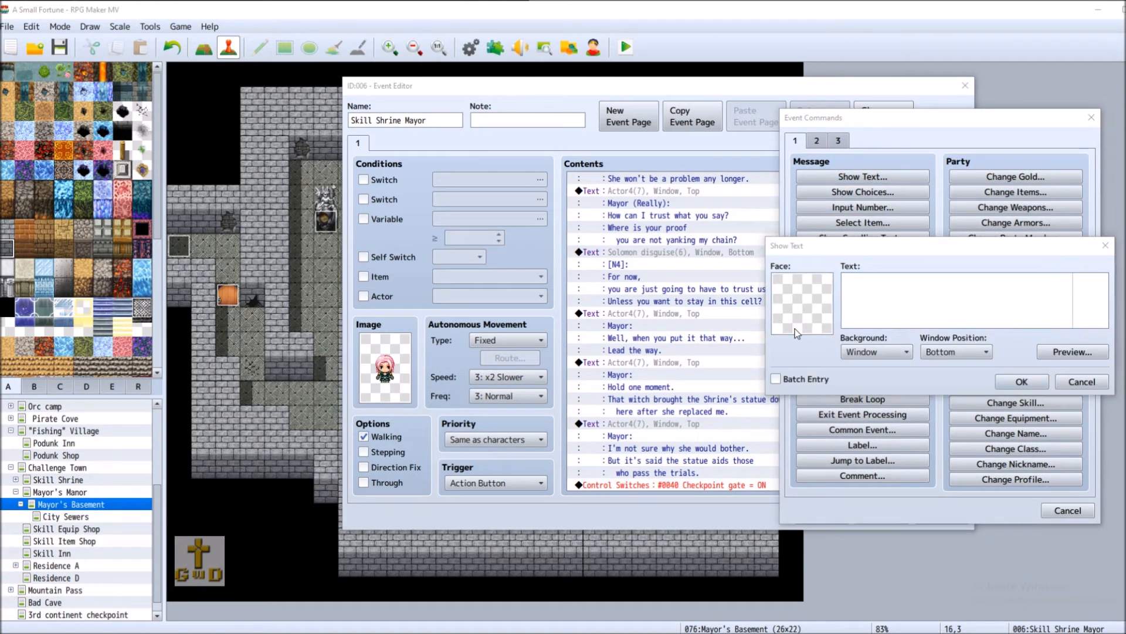
double_click(796, 333)
left_click(770, 247)
left_click(1050, 299)
left_click(1069, 449)
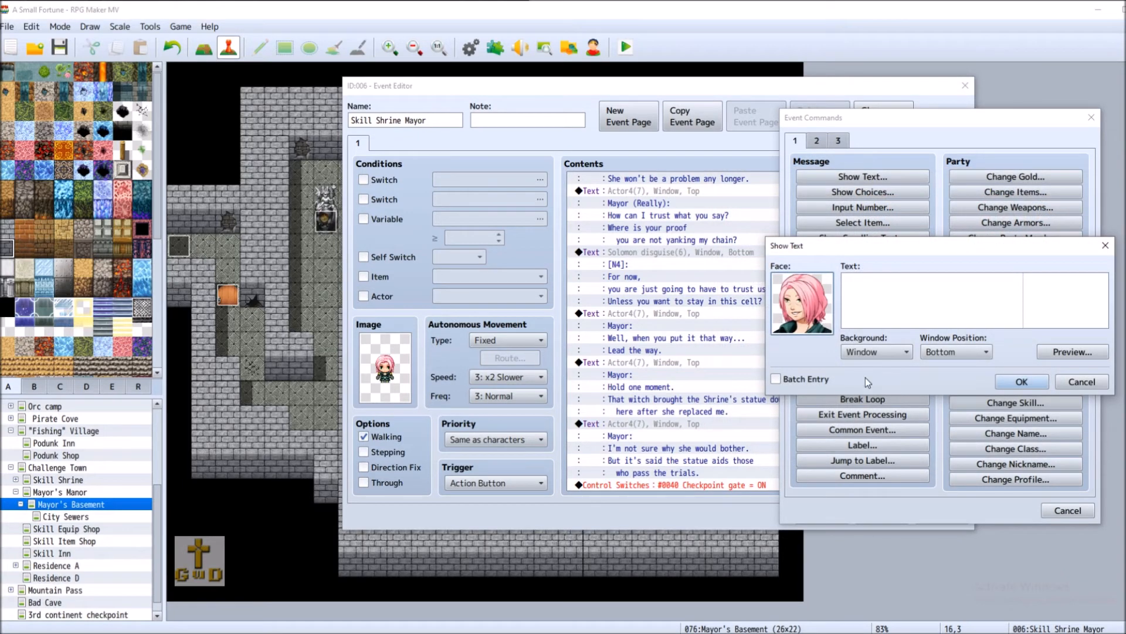
left_click(956, 352)
left_click(947, 366)
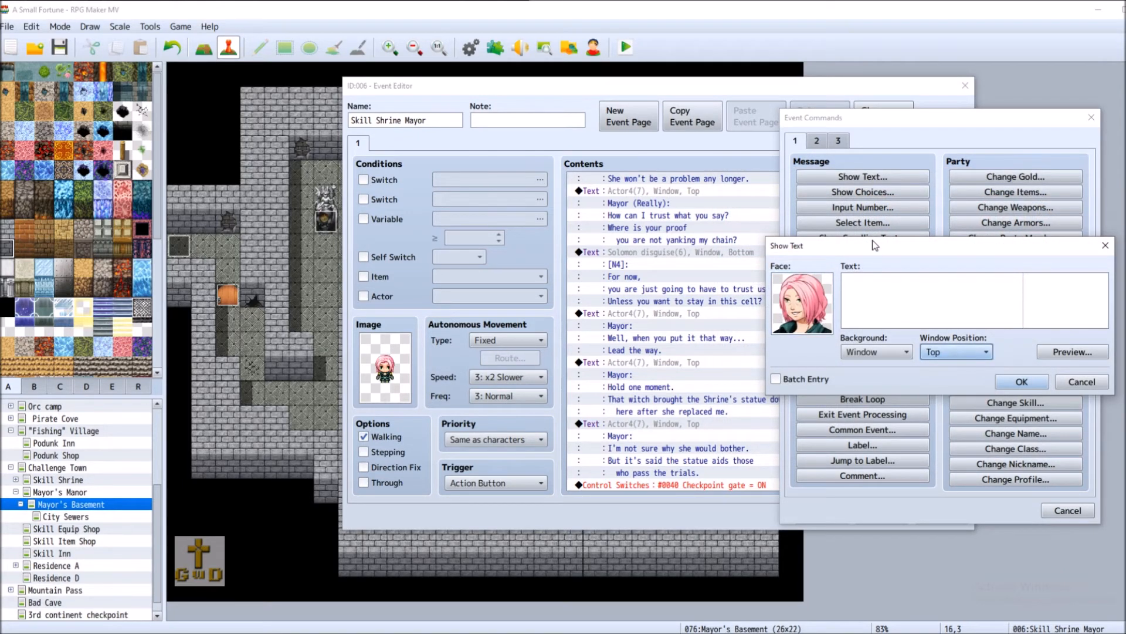
left_click_drag(872, 241, 882, 243)
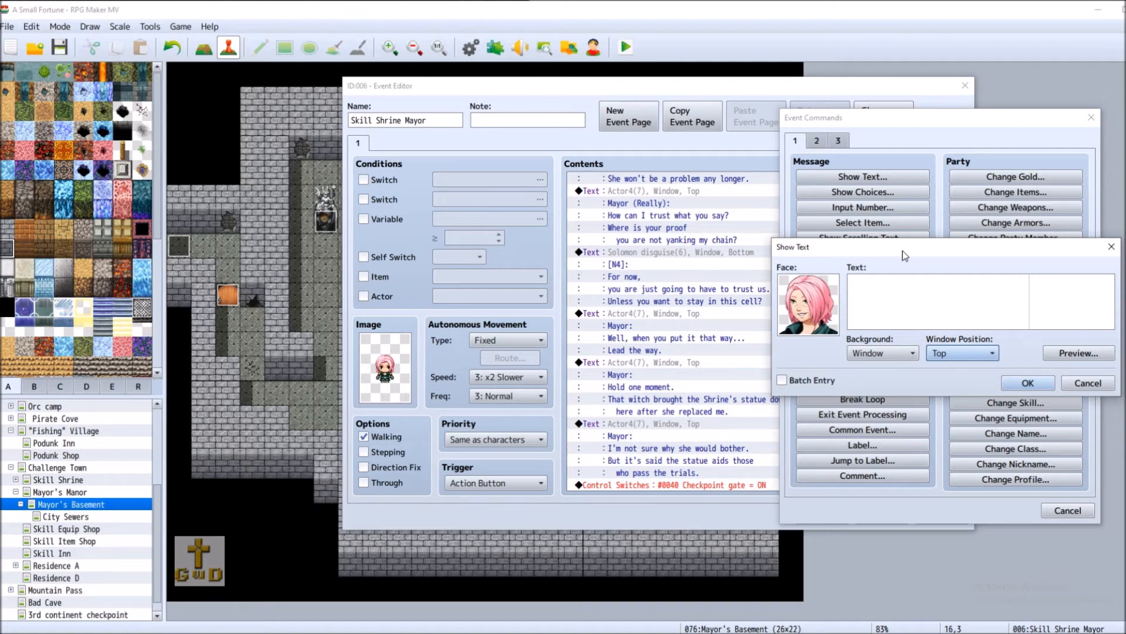
Enter the message "Mayor: If you are truly here to help me, and actually made it through the Shrine, maybe it's worth checking on?" and apply the event.
left_click(939, 282)
type("Mayor:")
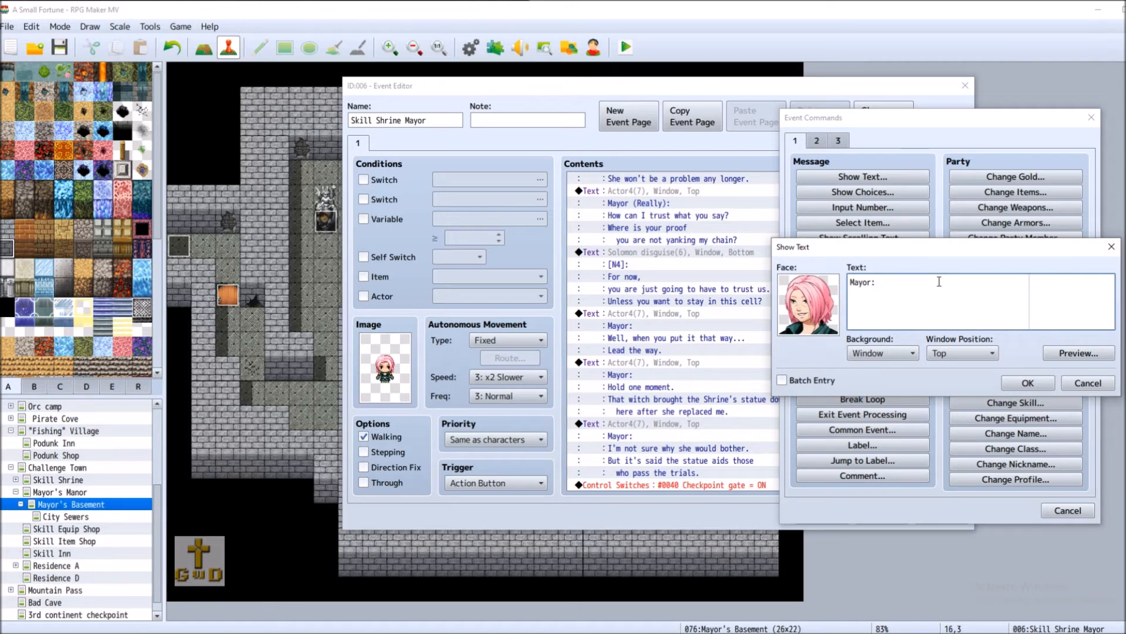
key("ctrl+v")
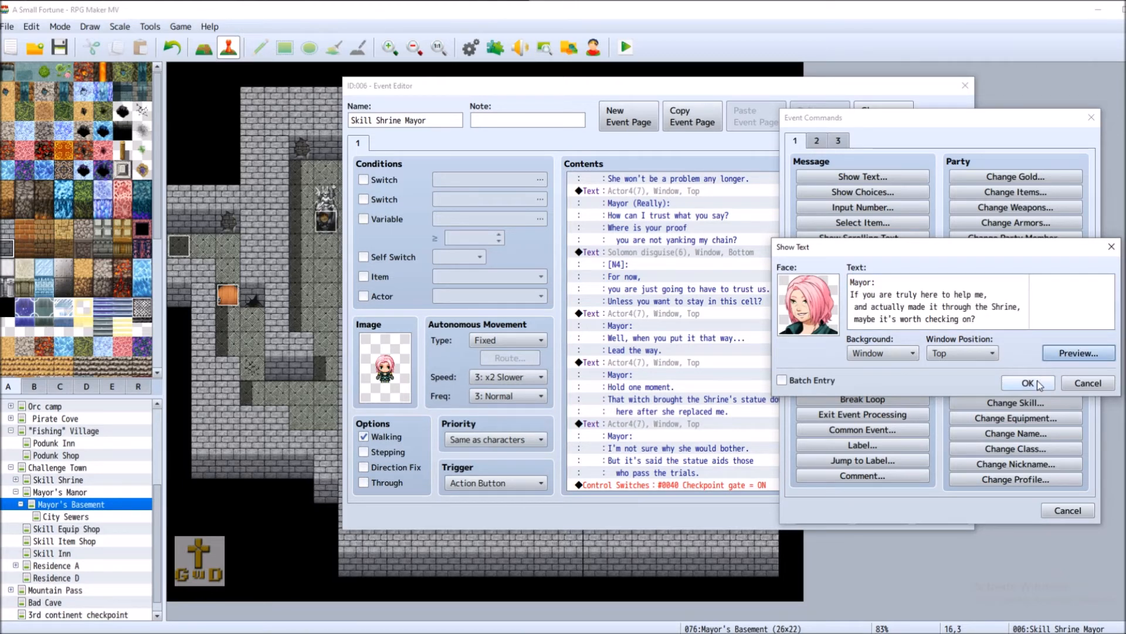
left_click(1037, 381)
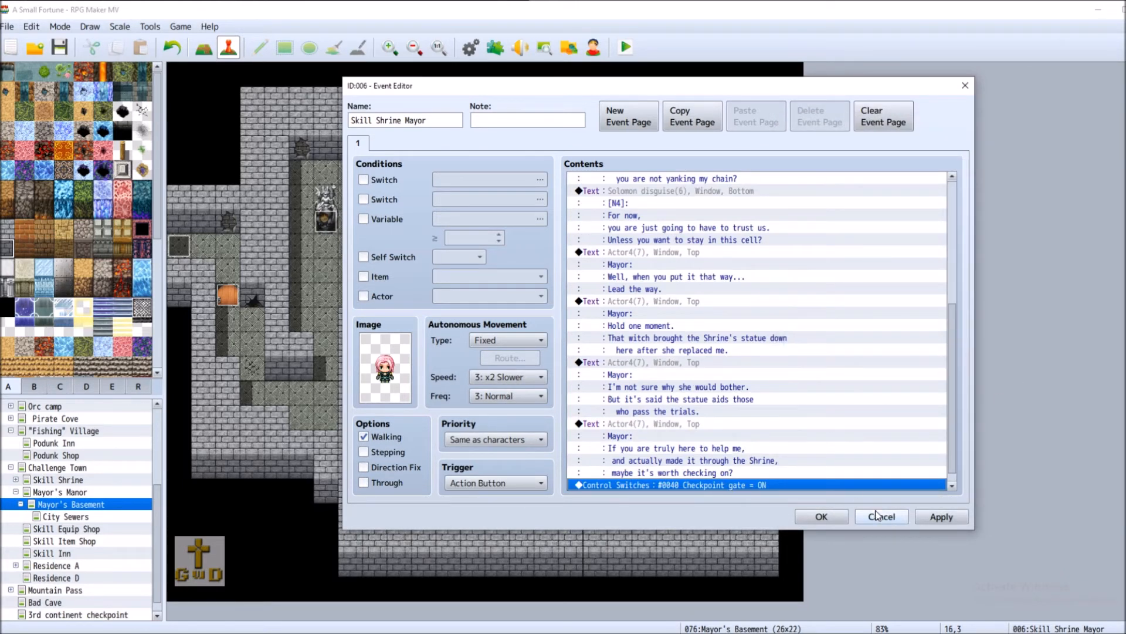
left_click(941, 516)
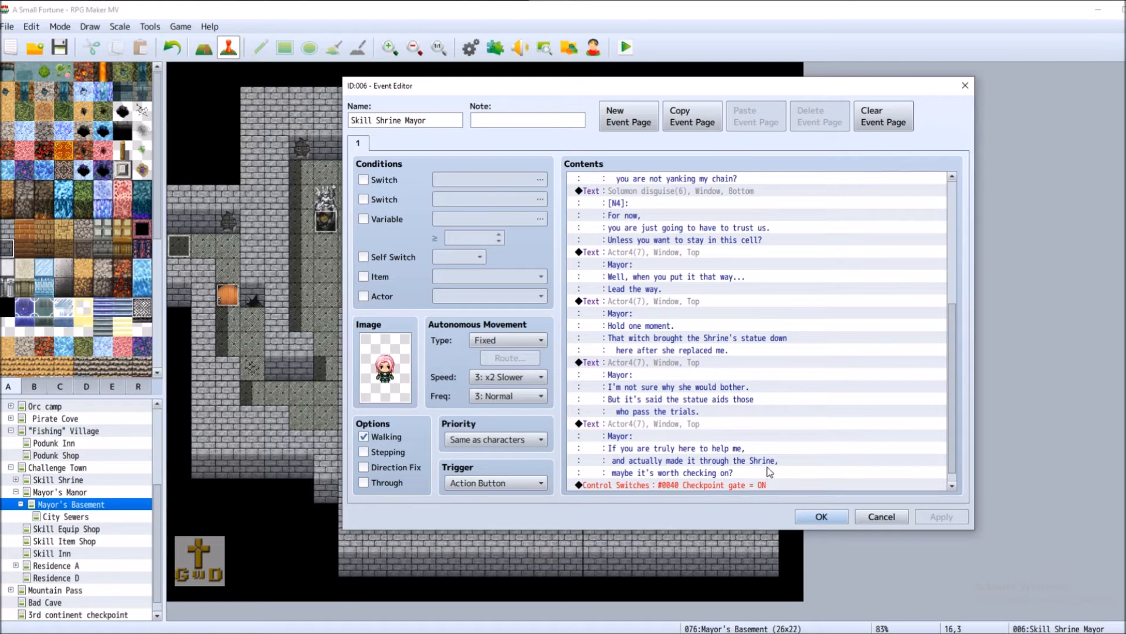
left_click(821, 516)
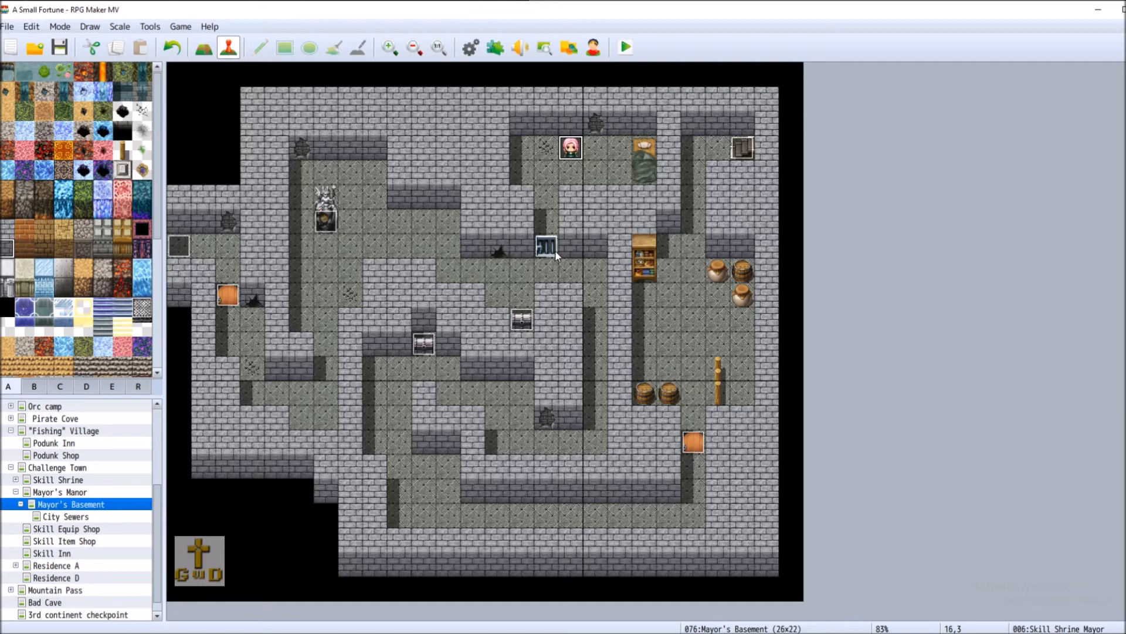
Check the Starting Party list in the database's System settings.
left_click(471, 46)
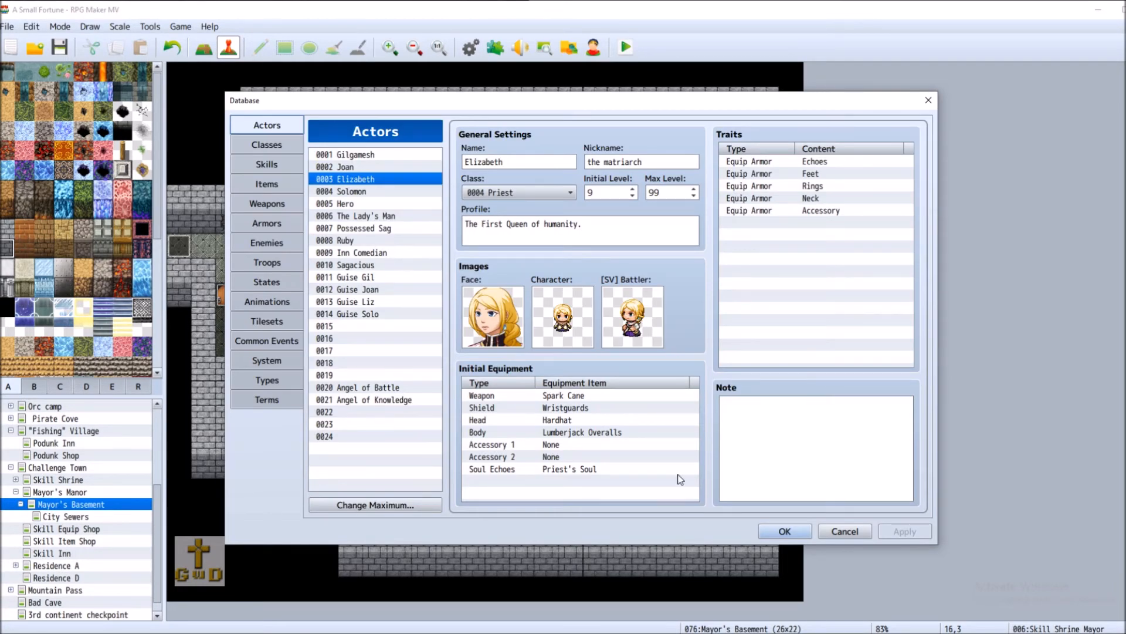
left_click(842, 531)
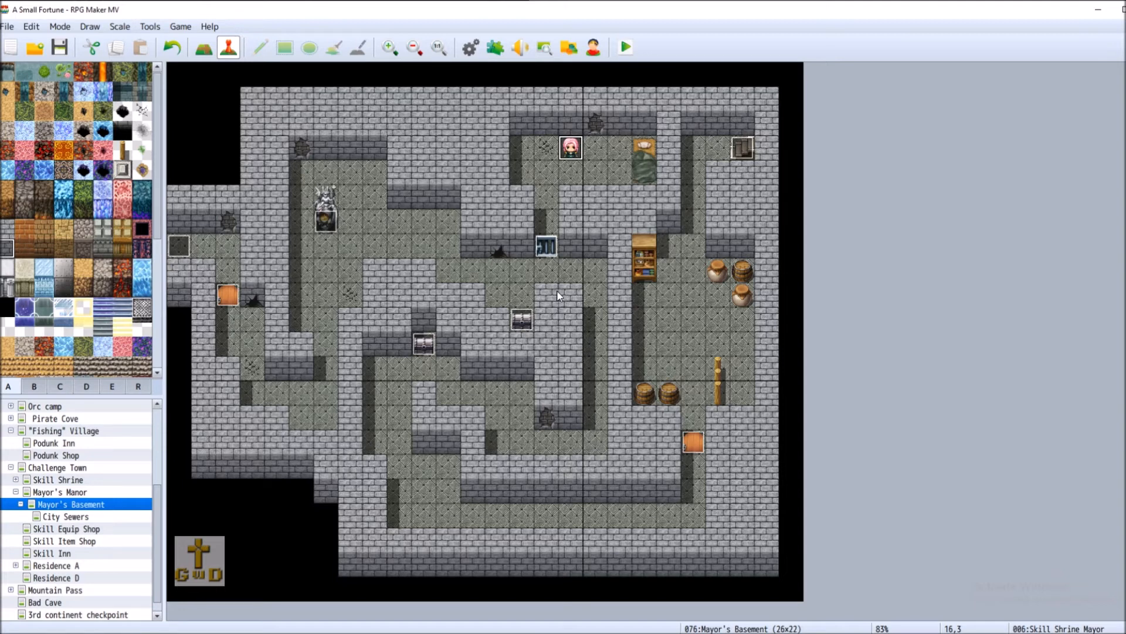
left_click(472, 49)
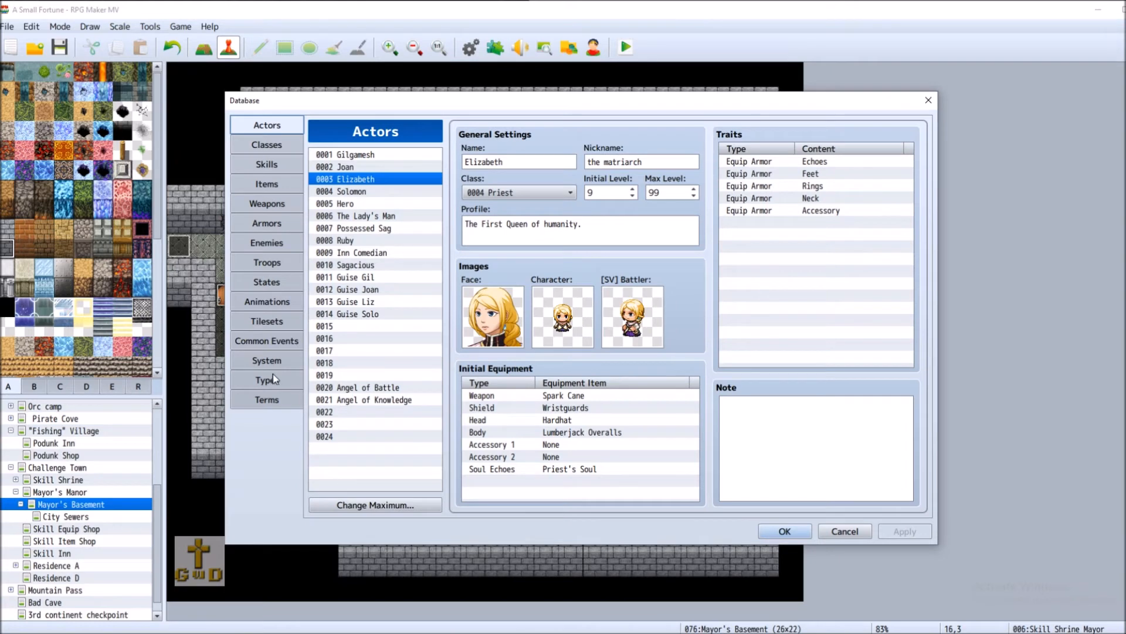
left_click(269, 360)
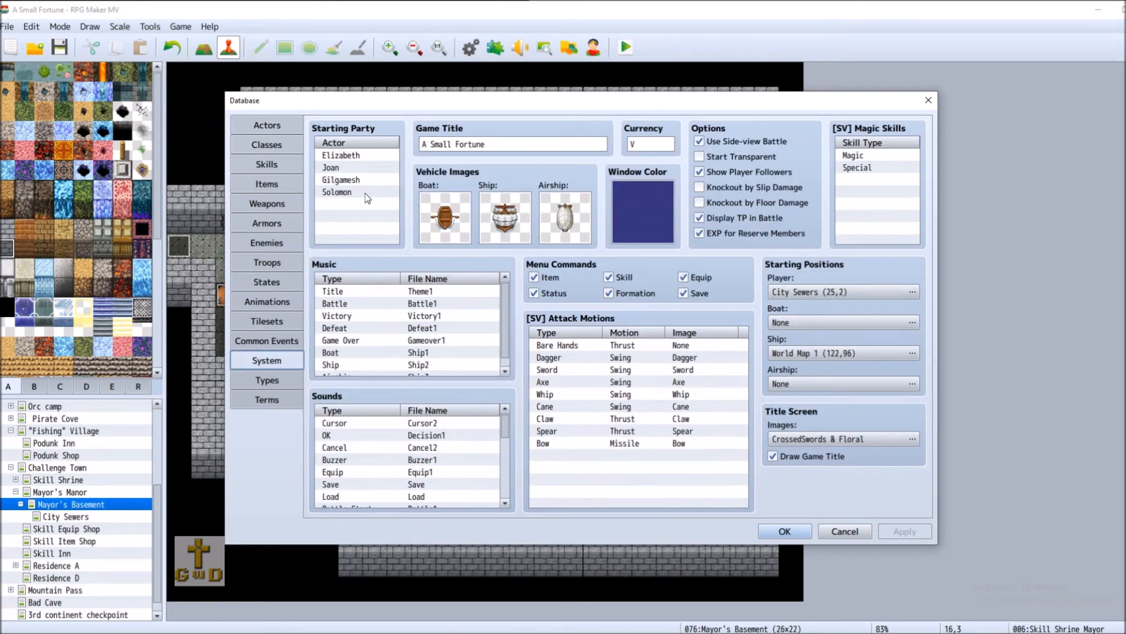
left_click(352, 204)
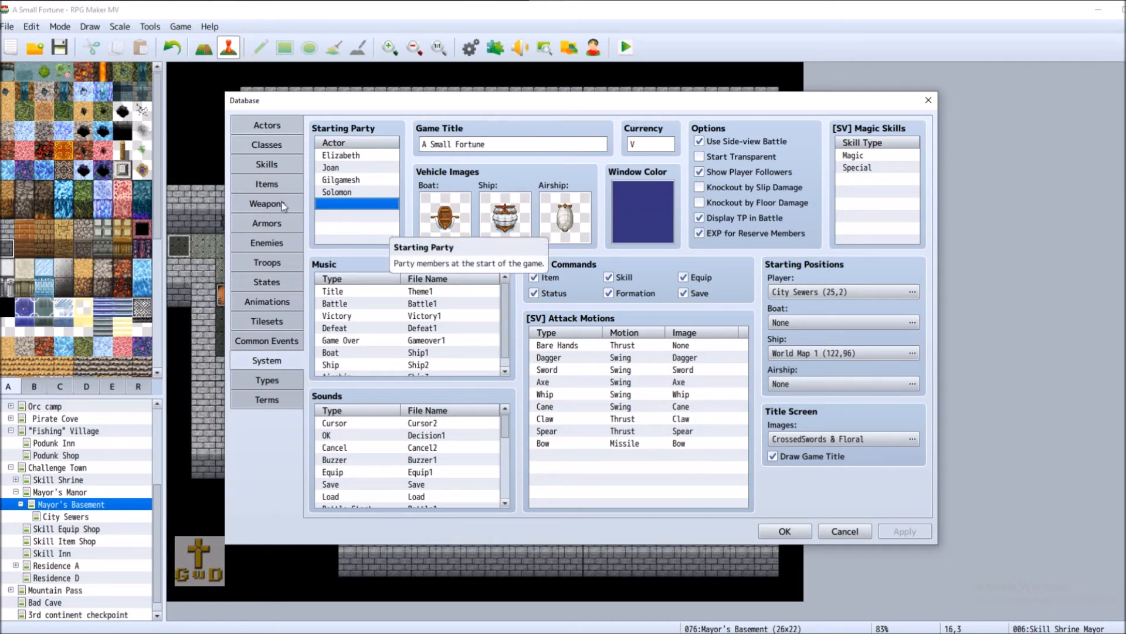
Give the empty actor slot 0015 the pink-haired face from the Actor4 set.
left_click(271, 127)
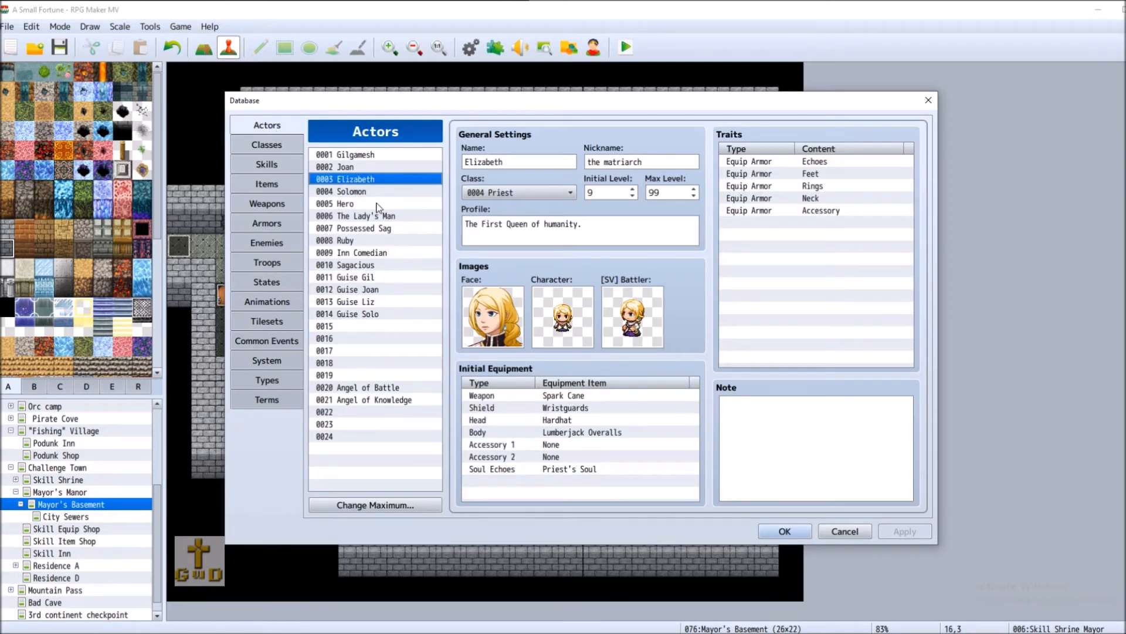
left_click(384, 240)
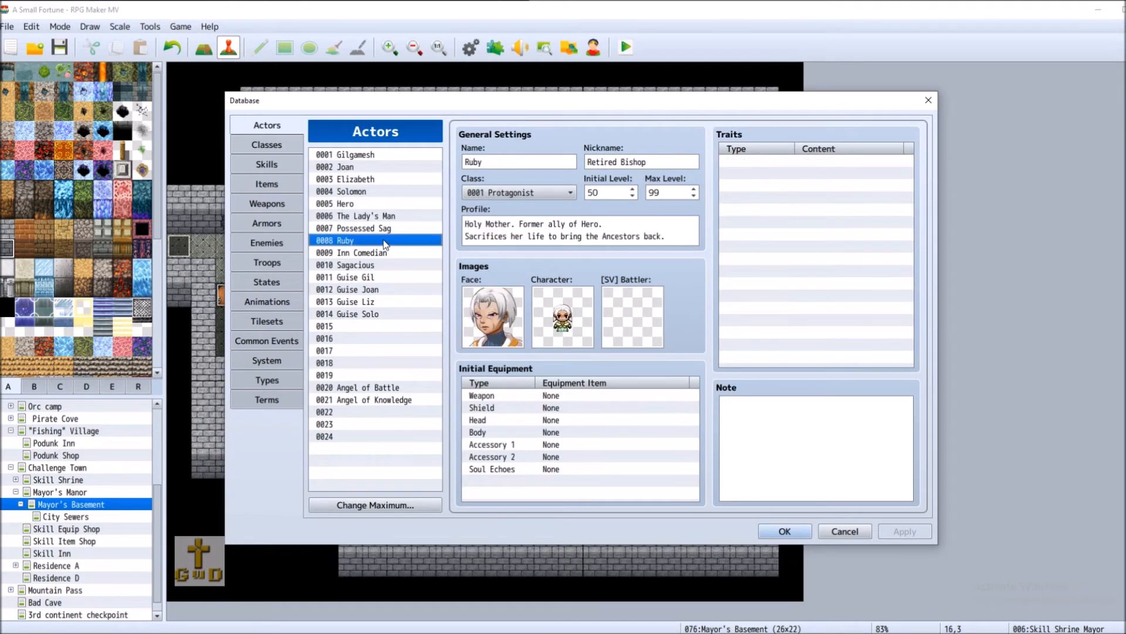
left_click(383, 269)
left_click(382, 277)
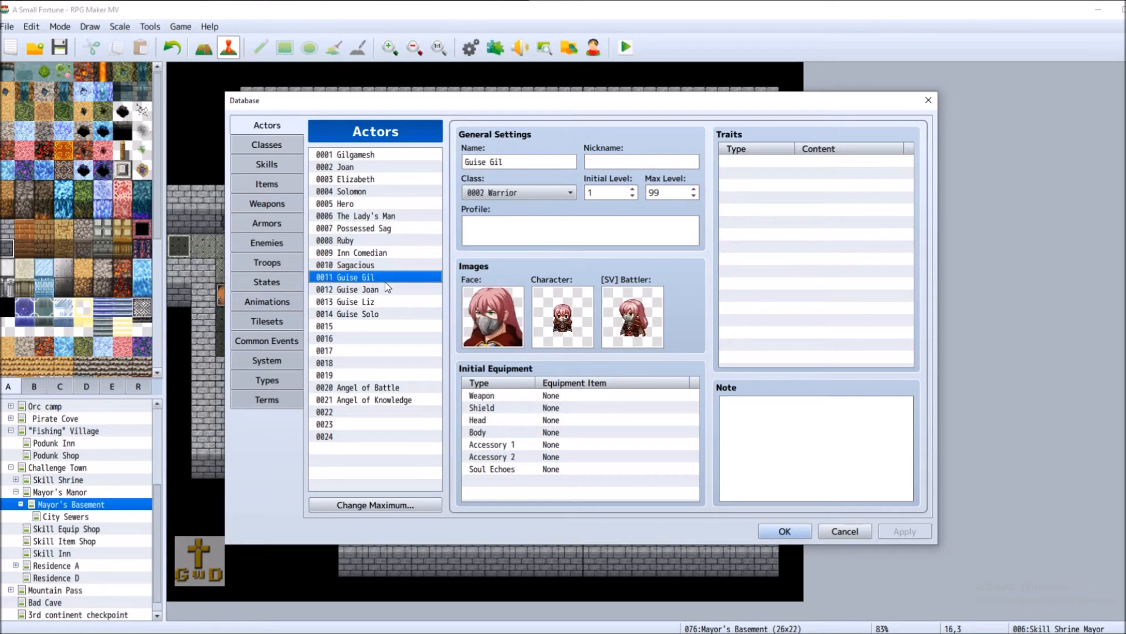
left_click(386, 289)
left_click(386, 301)
left_click(382, 315)
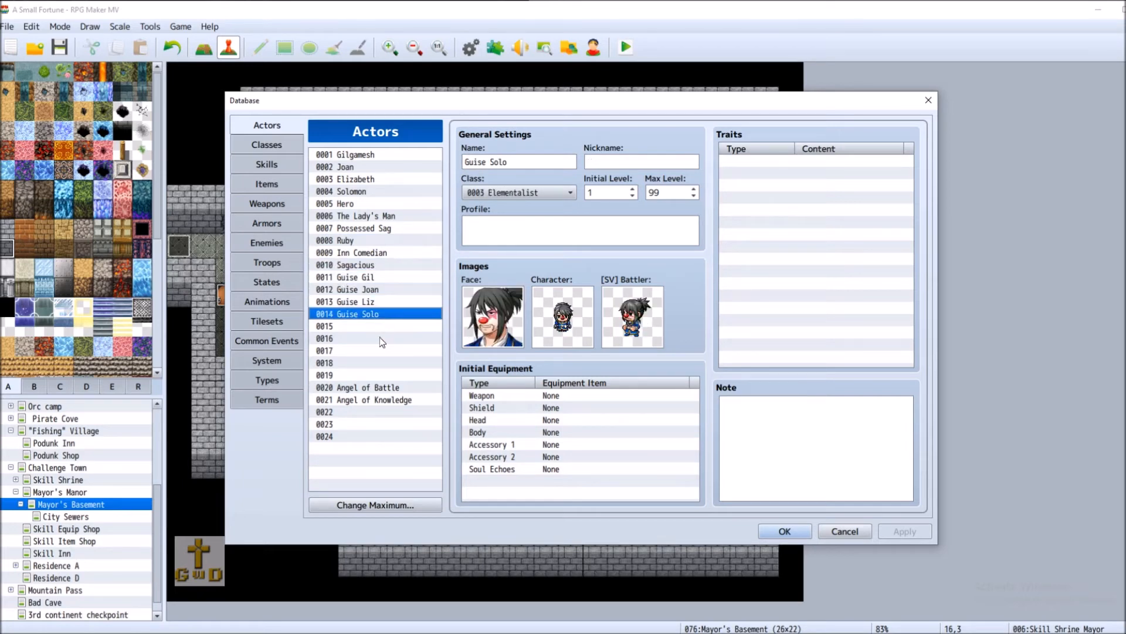
left_click(378, 327)
double_click(495, 322)
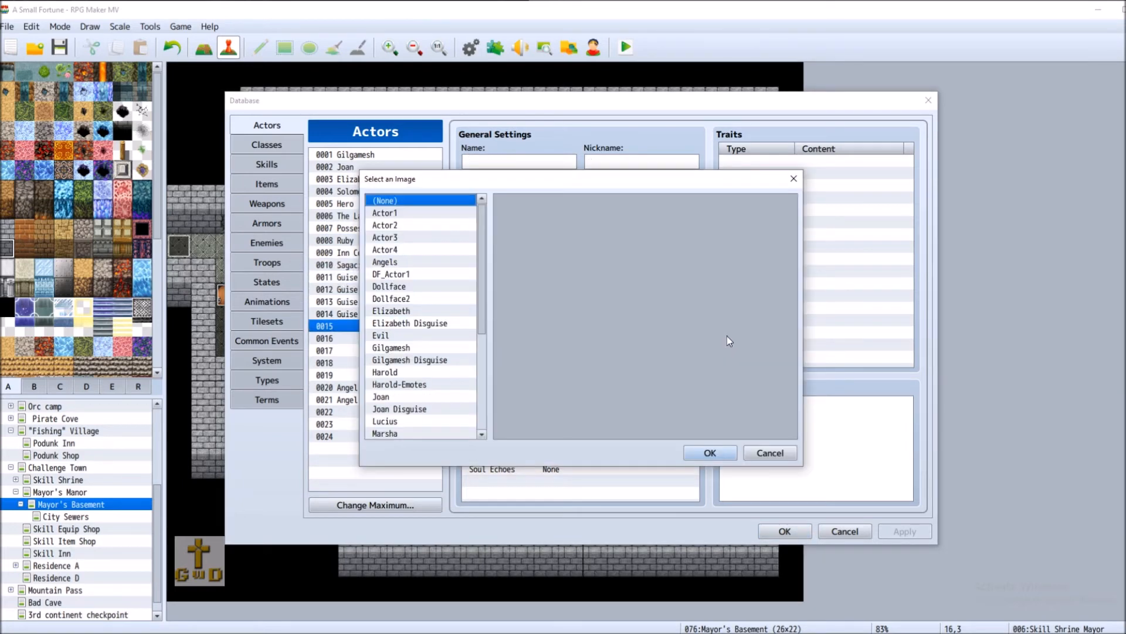
left_click(420, 250)
left_click(721, 294)
left_click(712, 455)
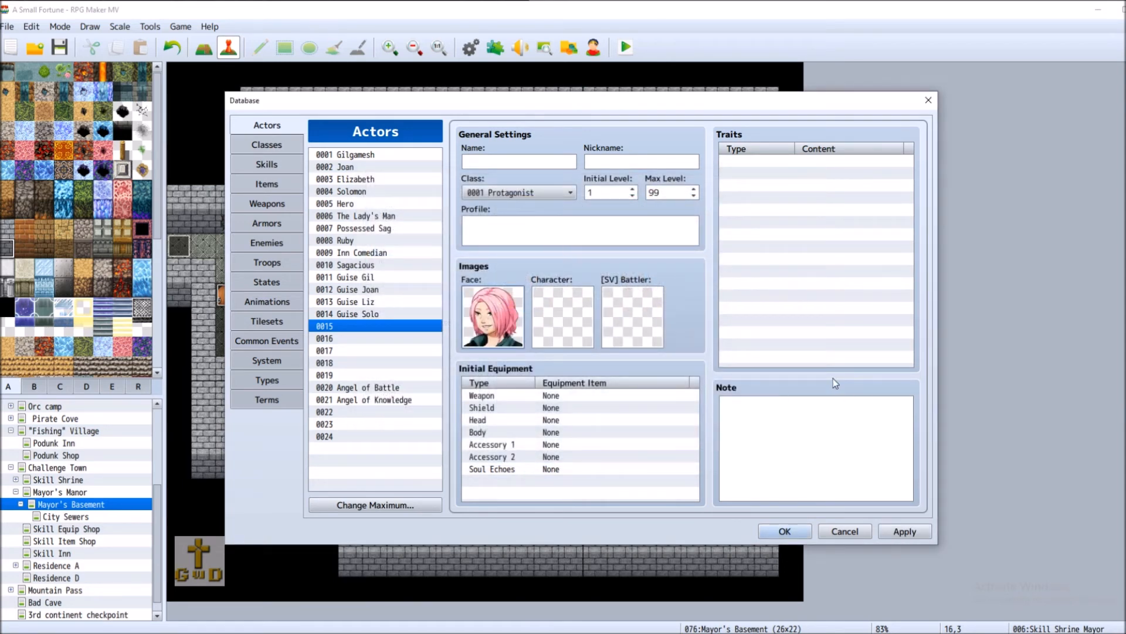
Set actor 0015's character image to the pink-haired sprite in Actor4, leaving the side-view battler empty.
double_click(585, 323)
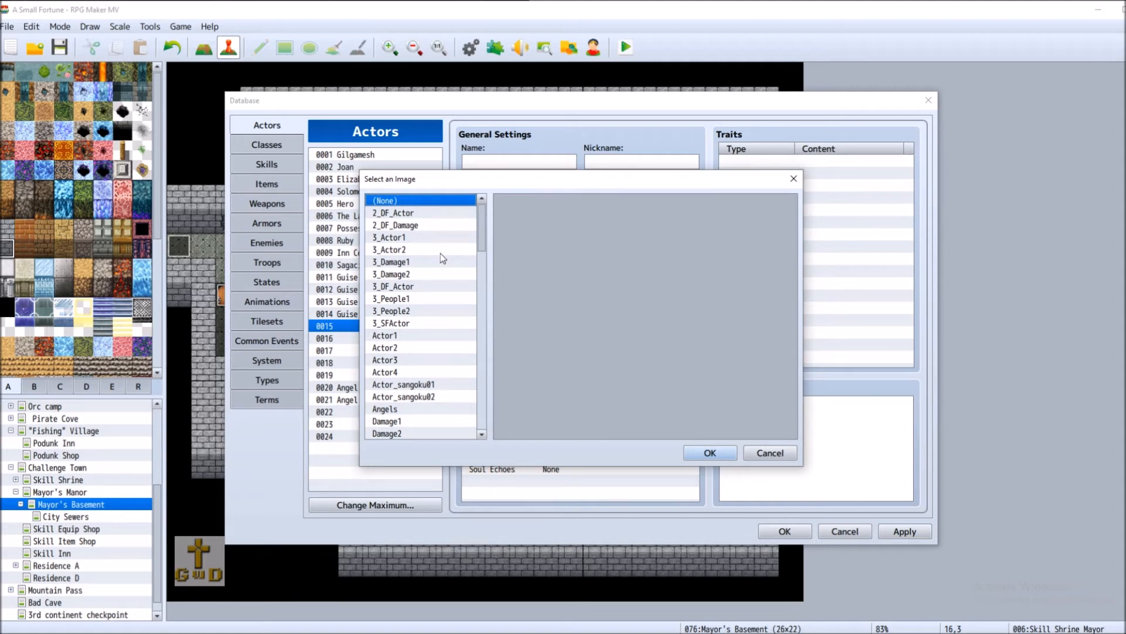
left_click(400, 373)
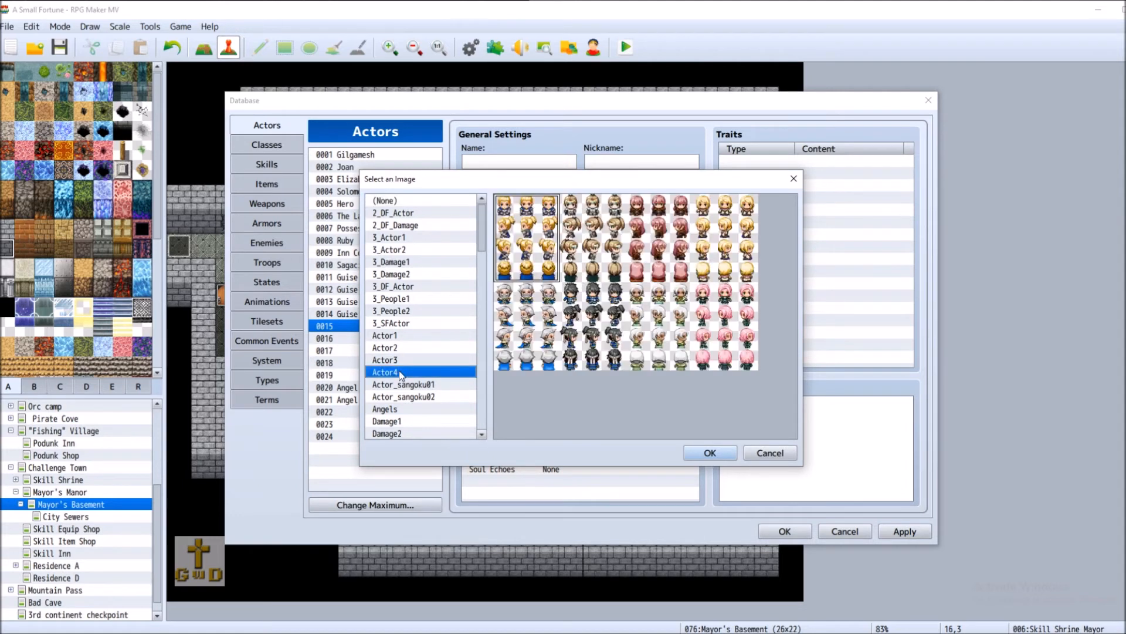
double_click(732, 293)
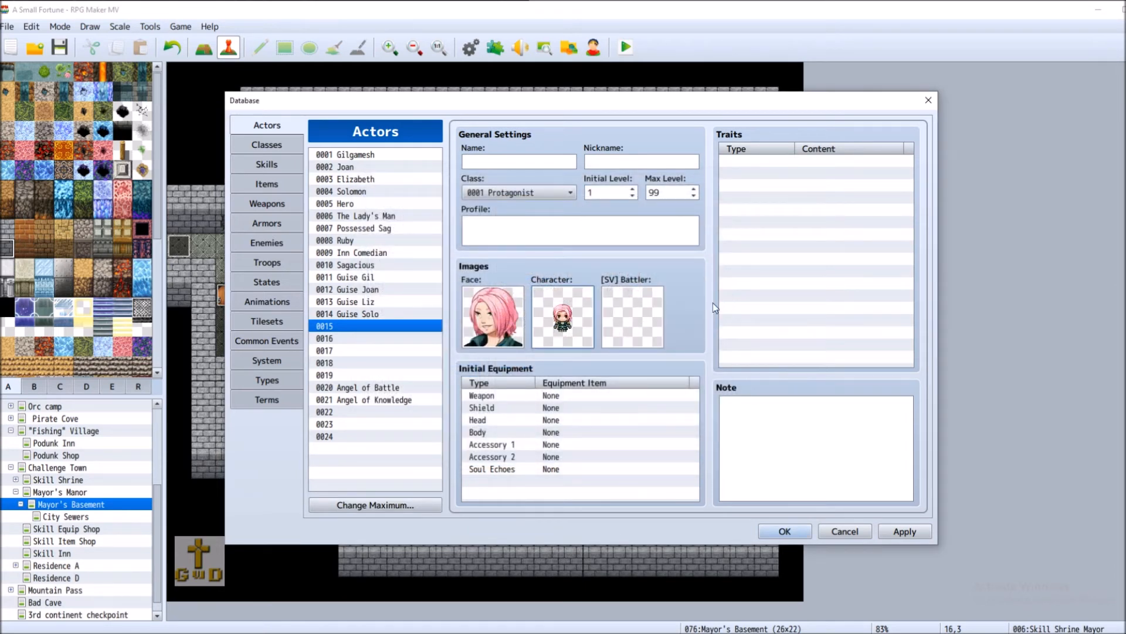
double_click(626, 318)
left_click(768, 453)
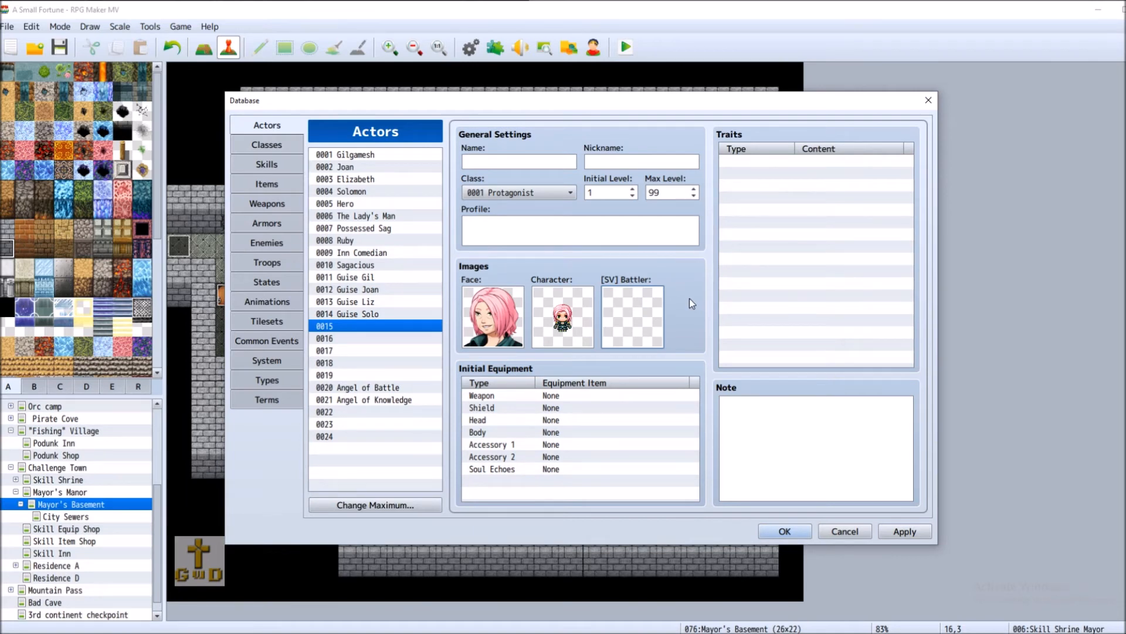
Enter "Mayor" as both the name and nickname of actor 0015, keeping the Protagonist class.
left_click(528, 158)
type("Mayor")
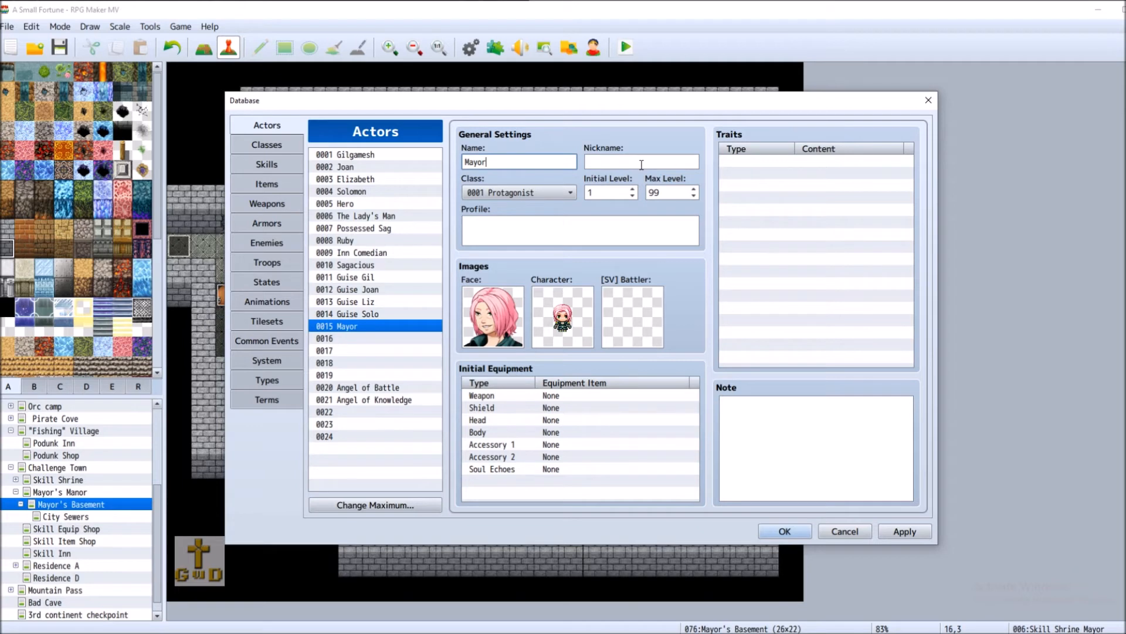
left_click(639, 162)
type("Mayor")
left_click(534, 192)
left_click(534, 191)
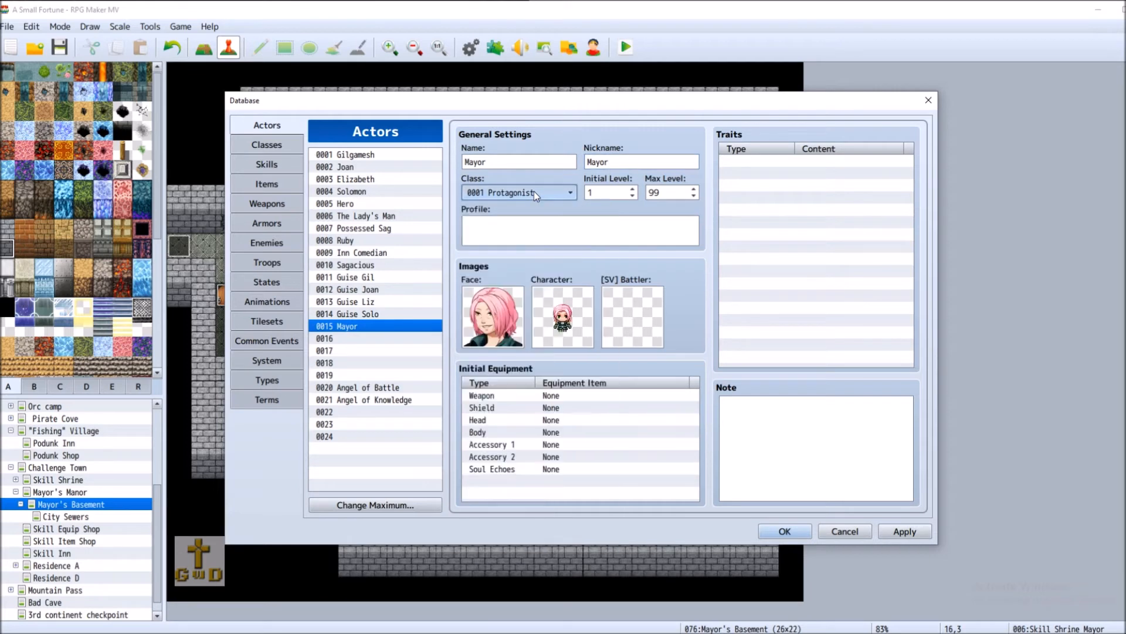
Write the Mayor actor's profile as "The mayor of Skill Shrine City." and save the database changes.
left_click(595, 225)
type("The ")
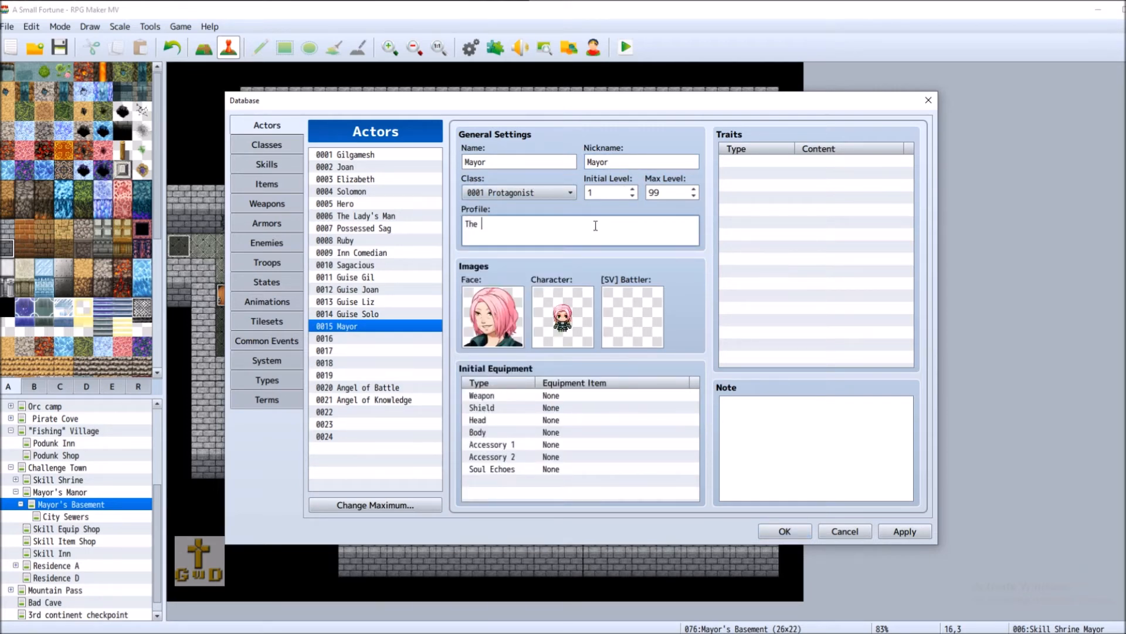
type("real mayop")
type("r")
key("BackSpace")
type("real(?)")
left_click_drag(512, 225, 482, 224)
key("BackSpace")
key("BackSpace")
type("of Skill Shrine City.")
left_click(906, 531)
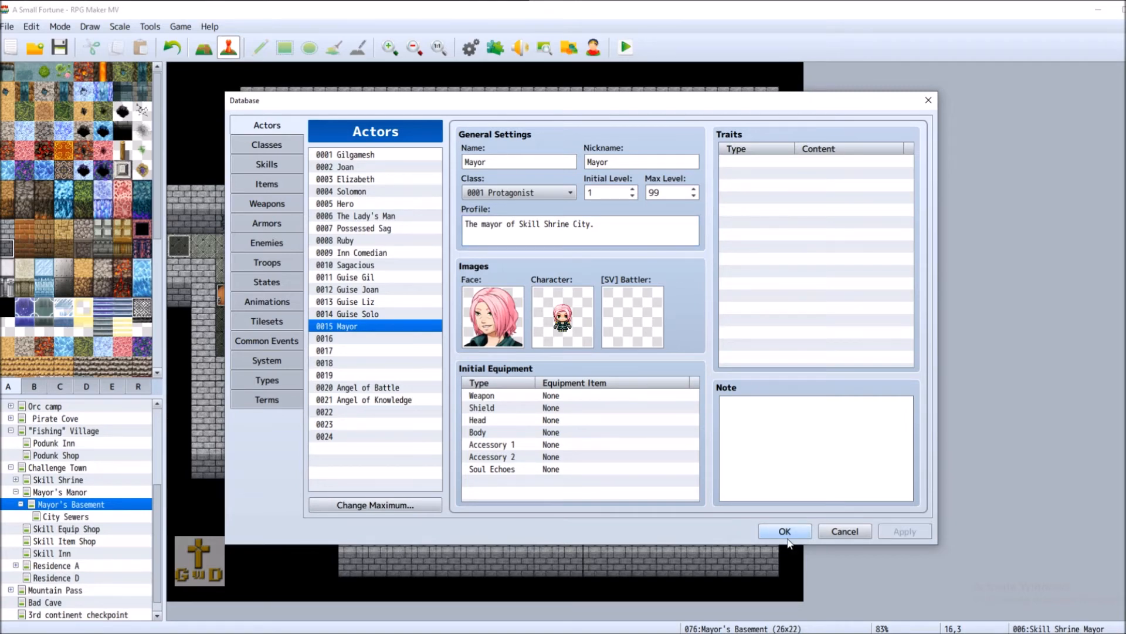
left_click(783, 531)
In the Skill Shrine Mayor event, add a Change Party Member command that adds actor Mayor before the Checkpoint gate switch, and save the event.
right_click(584, 148)
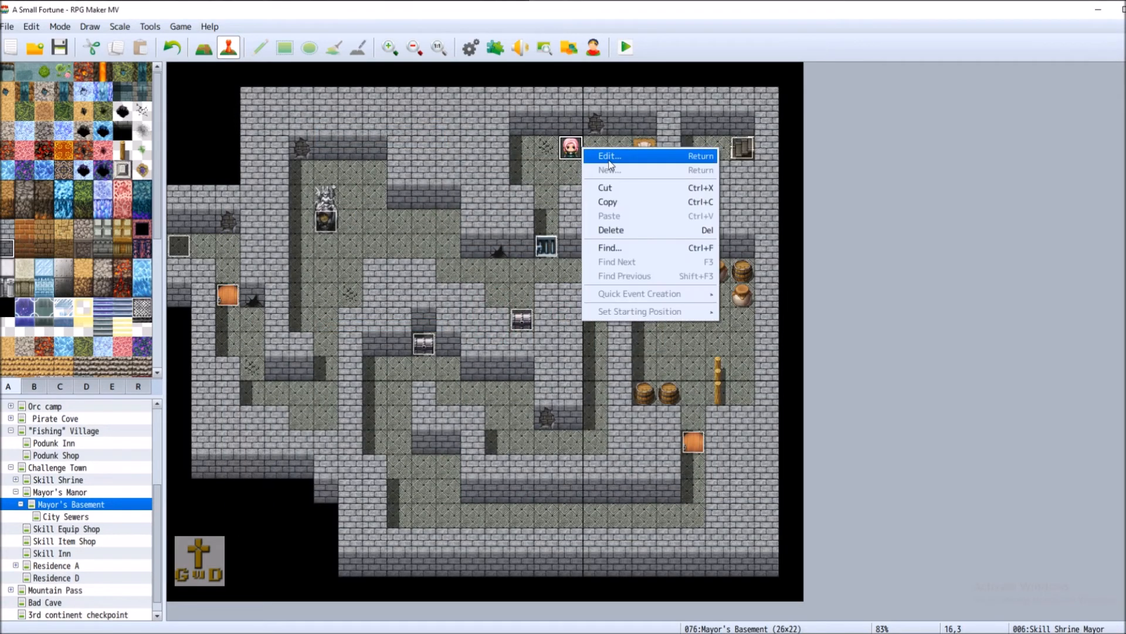
left_click(610, 159)
scroll(654, 461, "down", 5)
scroll(654, 461, "down", 1)
double_click(656, 499)
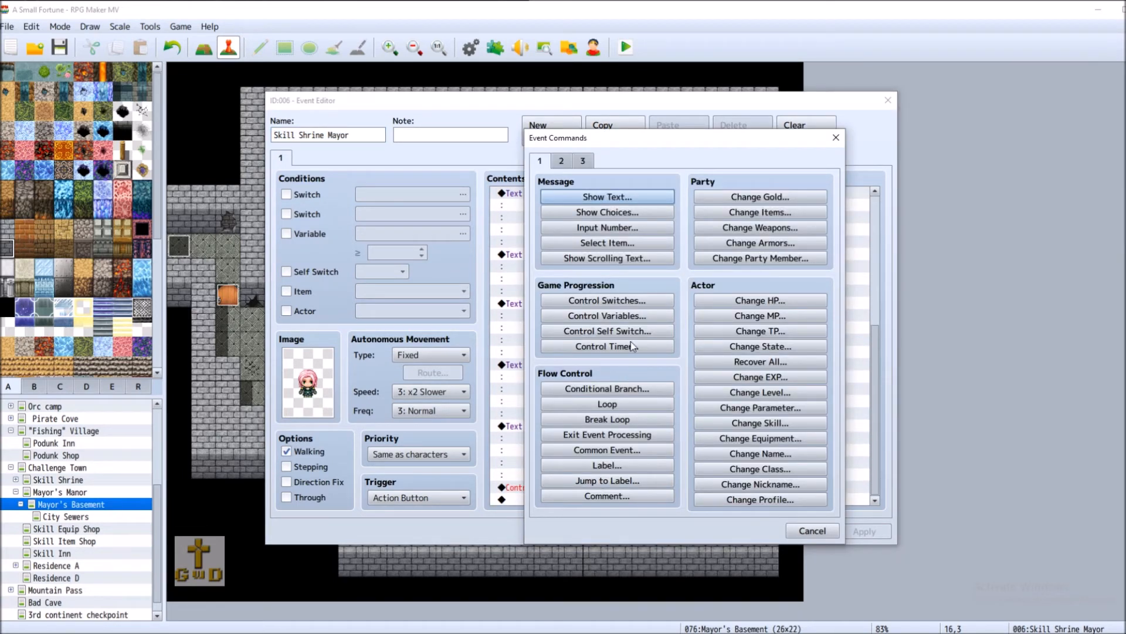
left_click(786, 260)
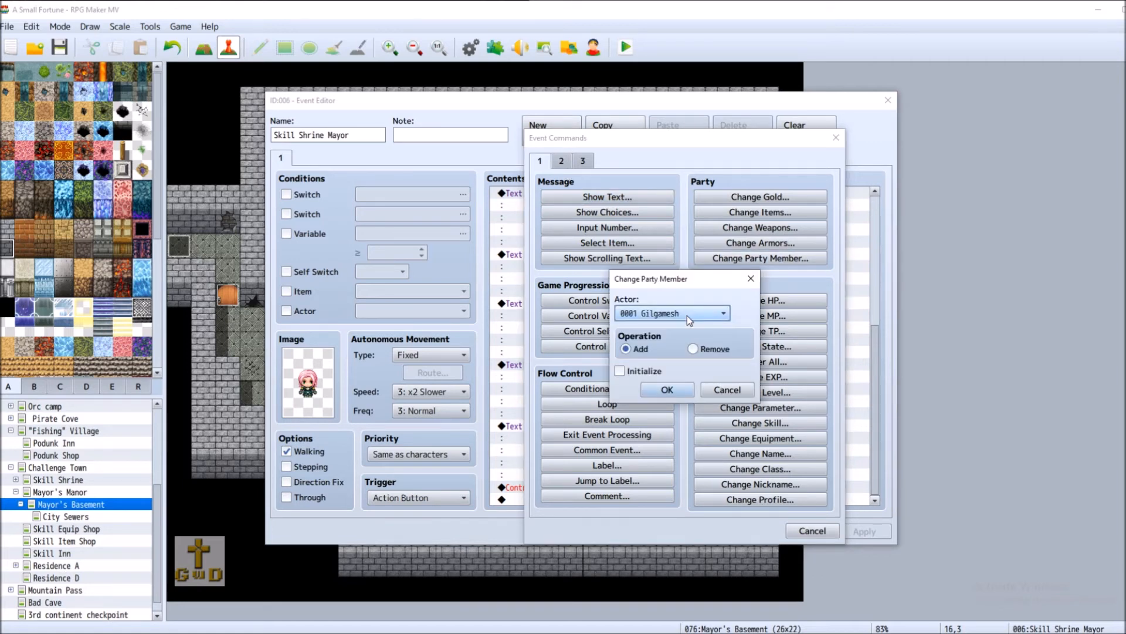
left_click(687, 314)
left_click(674, 528)
mouse_move(624, 375)
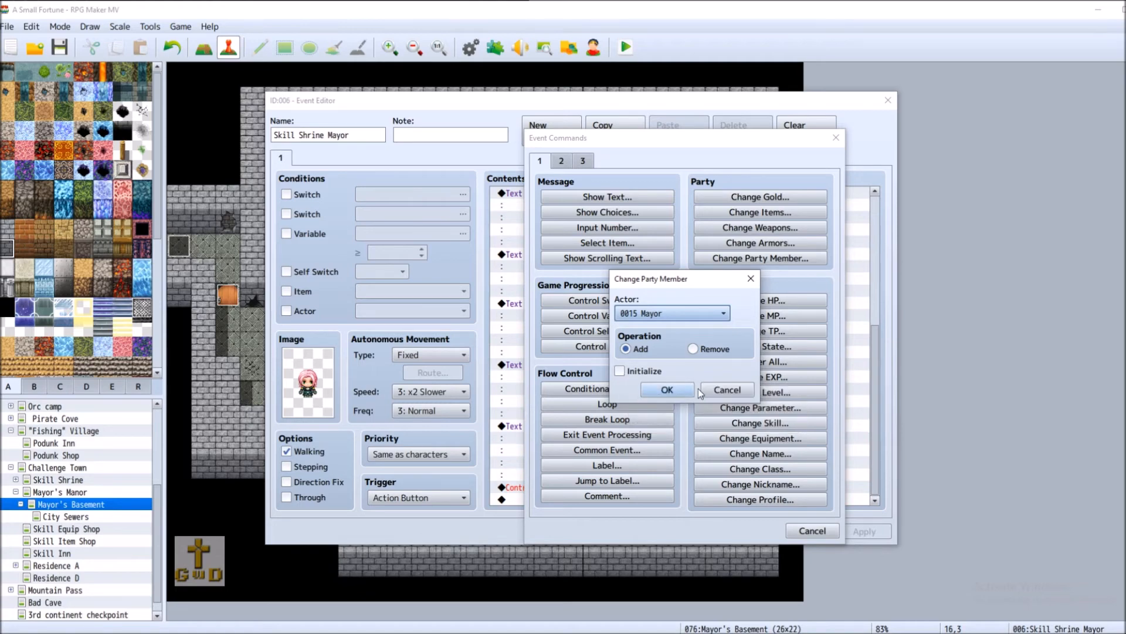
left_click(672, 390)
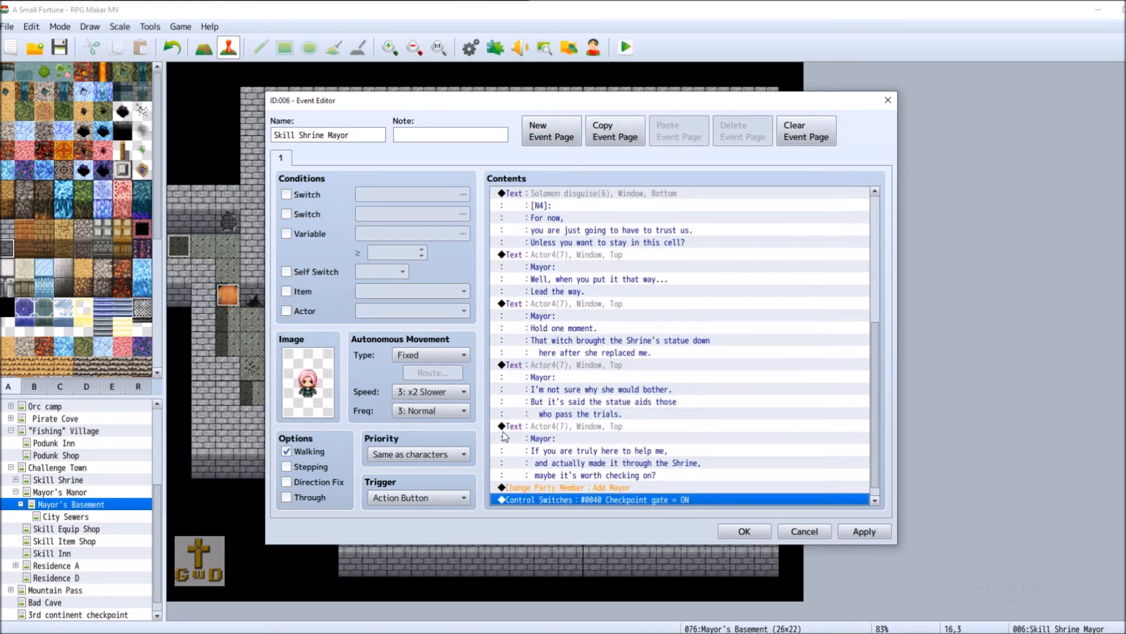
left_click(740, 530)
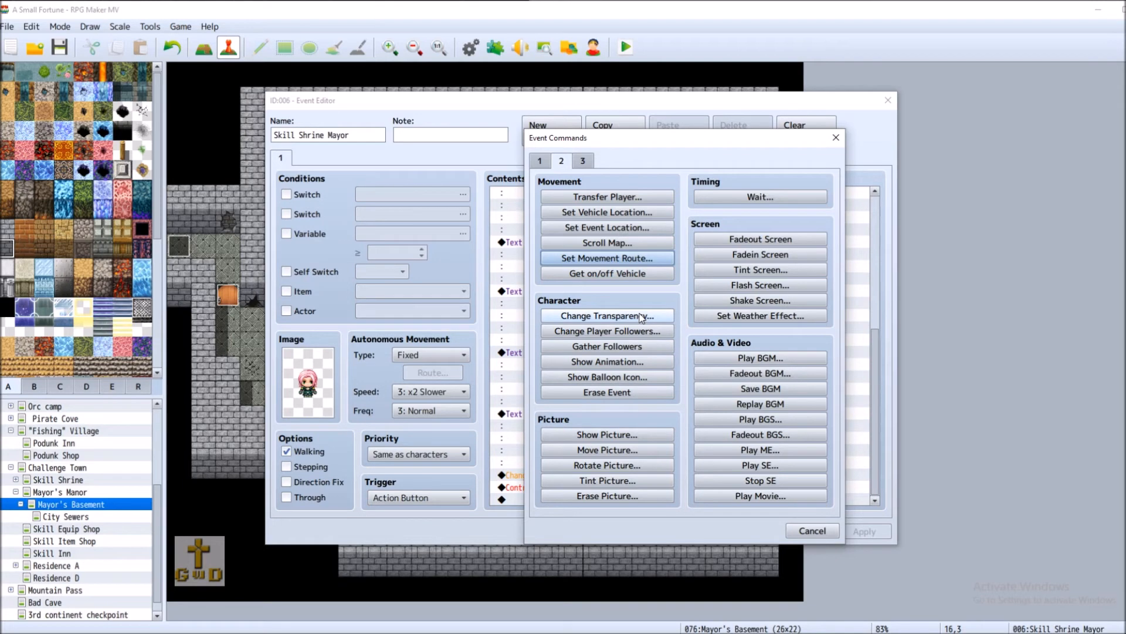
left_click(824, 531)
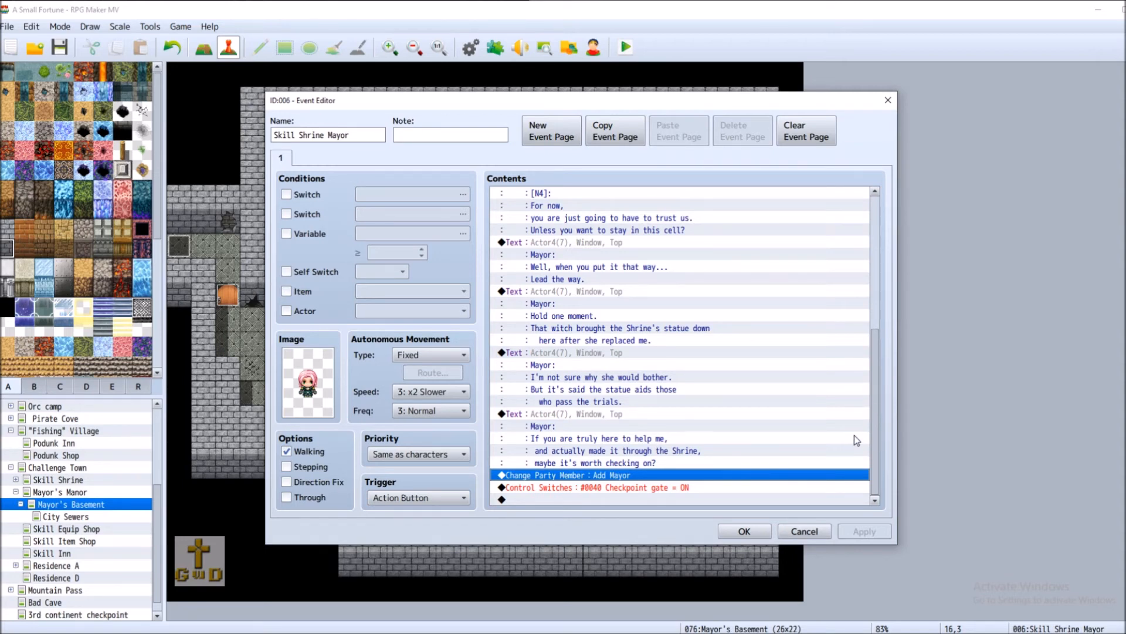
left_click(743, 531)
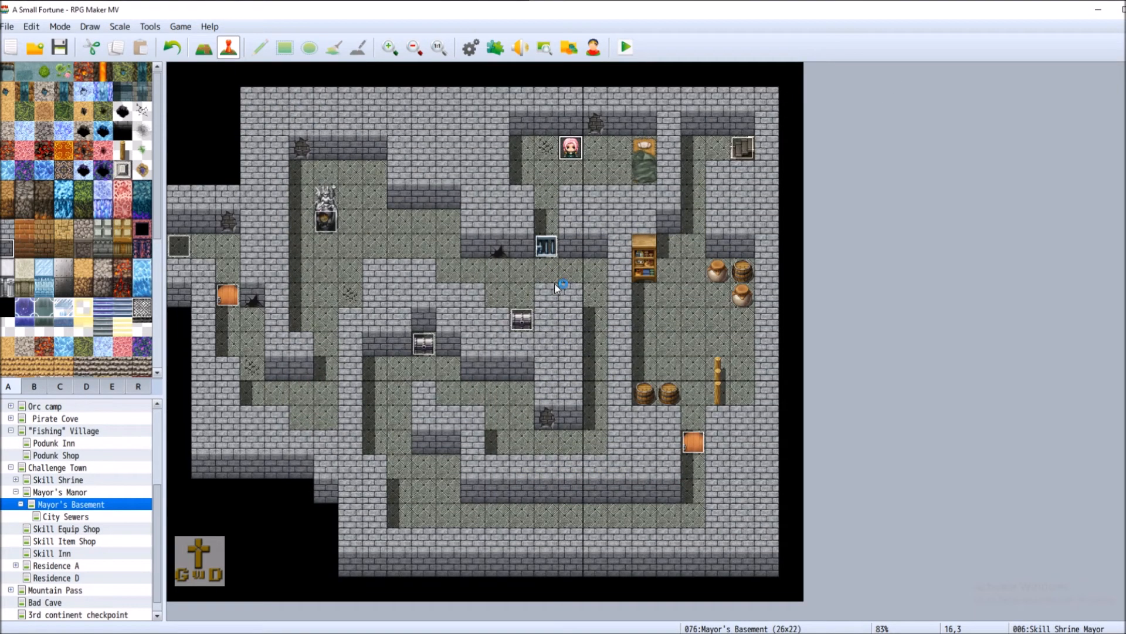
On page 2 of the Skill Statue event, draft a message with the pink-haired Actor4 face reading "Mayor: Ancestors! What is that!?" and preview it.
right_click(328, 219)
left_click(362, 228)
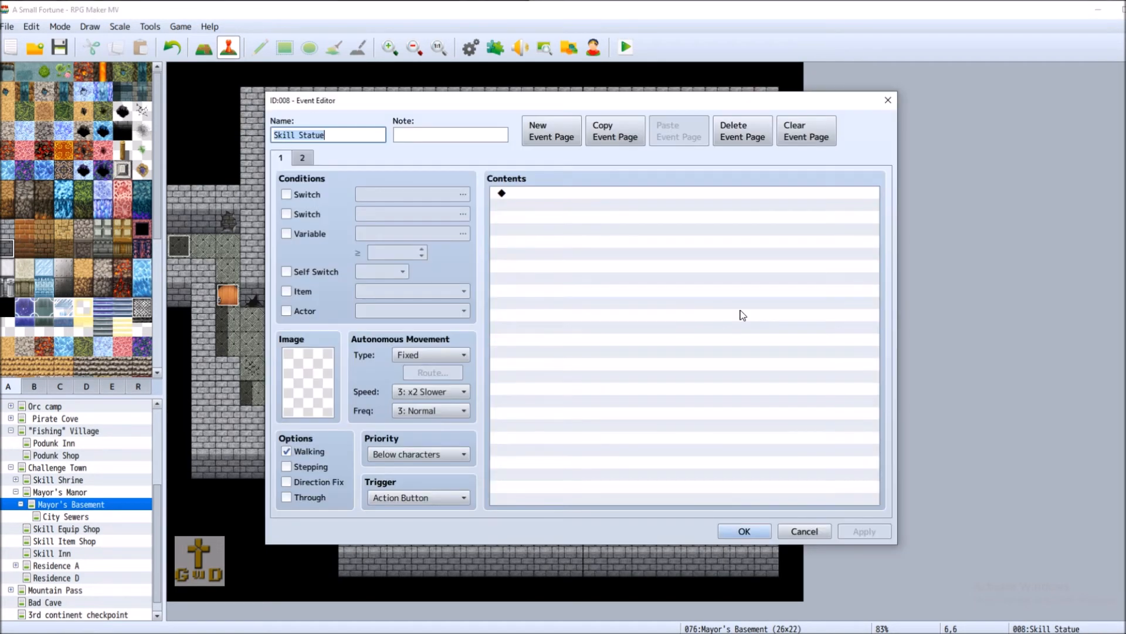
left_click(304, 159)
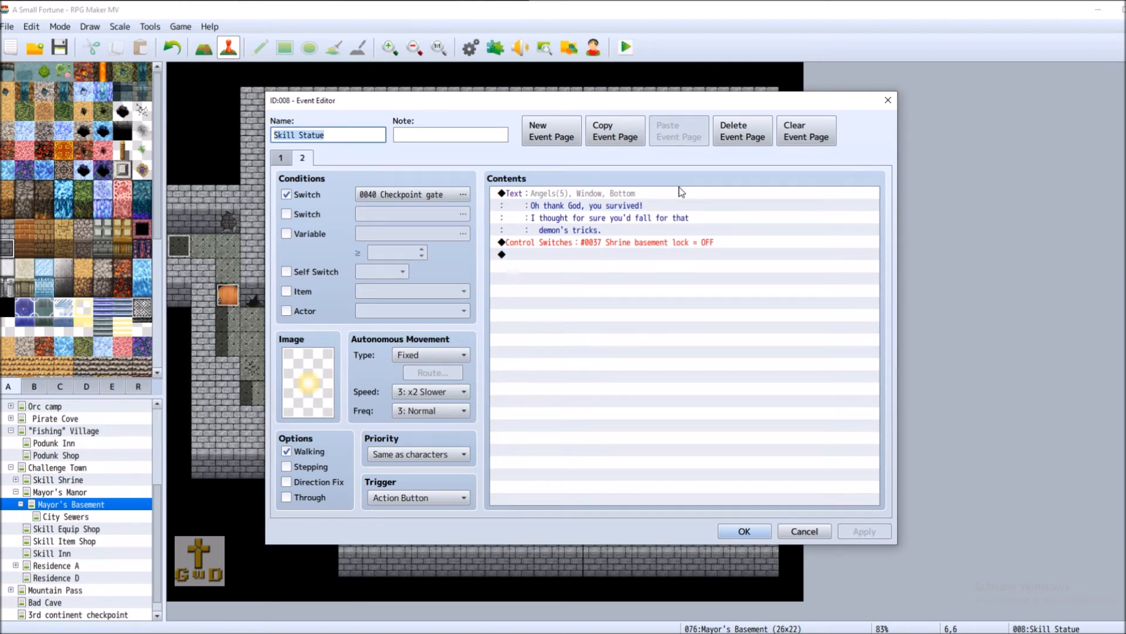
double_click(562, 256)
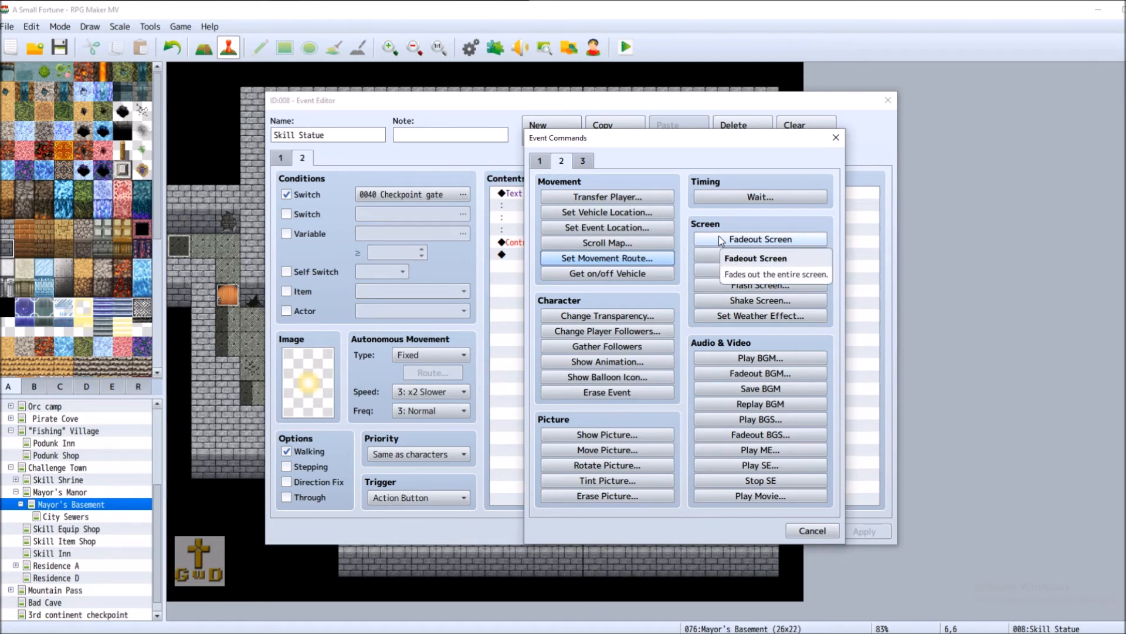
left_click_drag(628, 147, 870, 151)
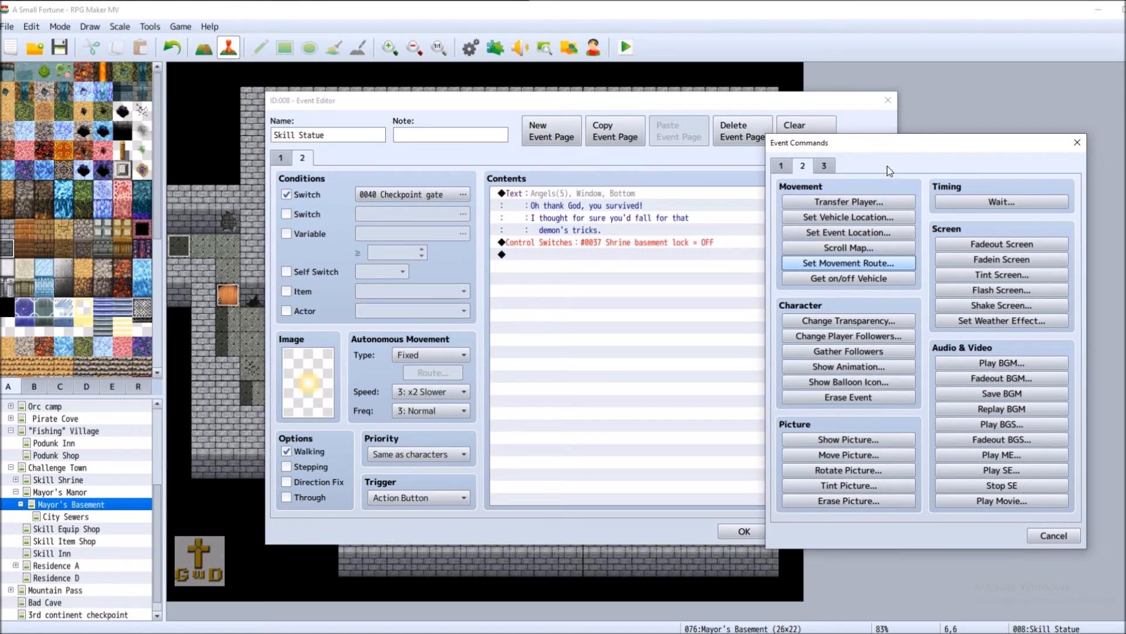
left_click(780, 167)
left_click(832, 201)
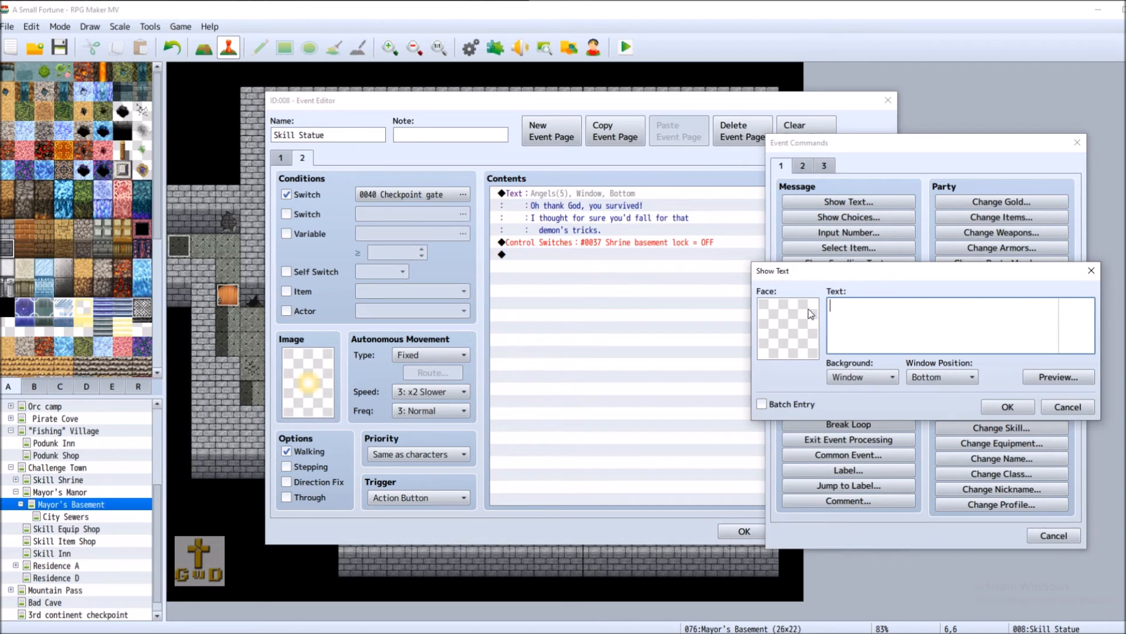
double_click(811, 313)
left_click(755, 272)
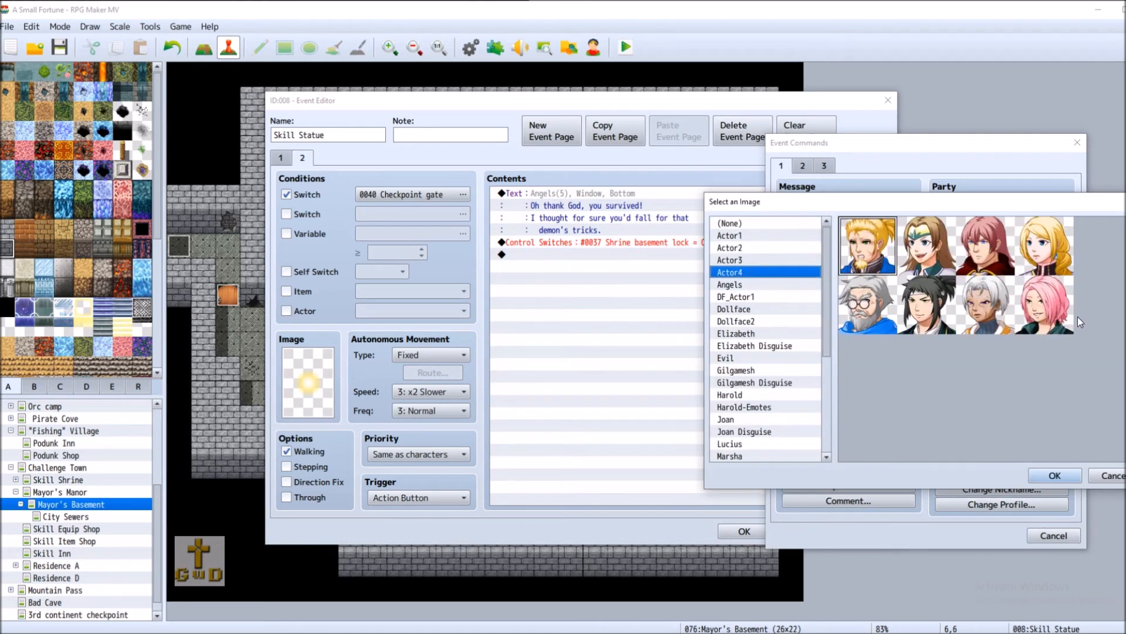
double_click(1058, 314)
left_click(1056, 375)
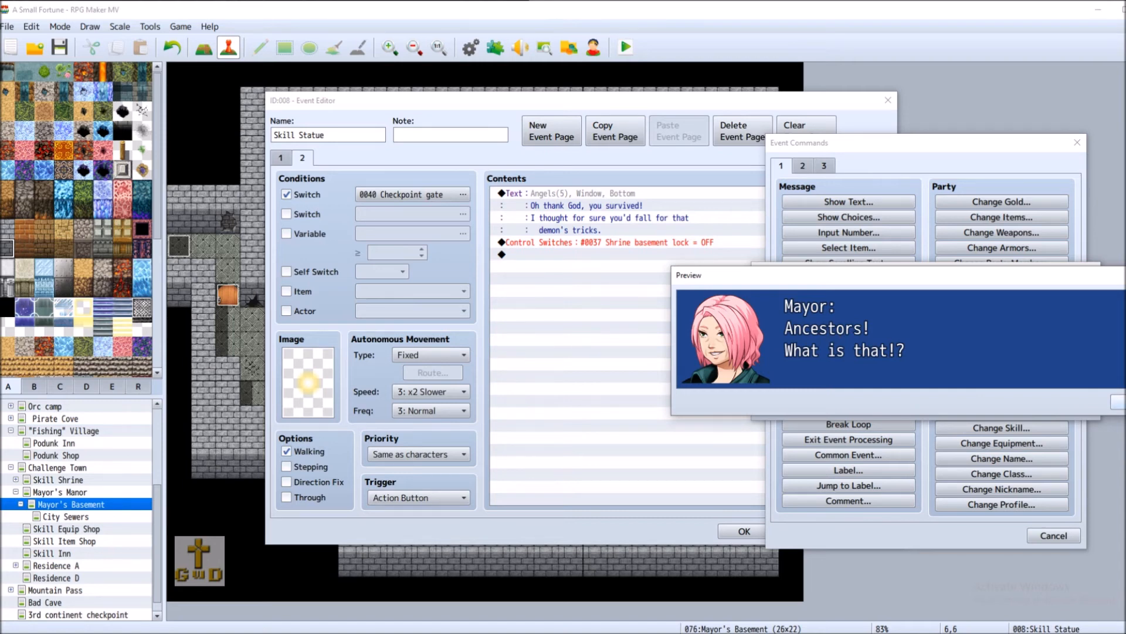
Reword the Mayor's message to "Ancestors save me! Did the statue just talk!?", set its window position to Top, and add it to the event.
left_click(850, 331)
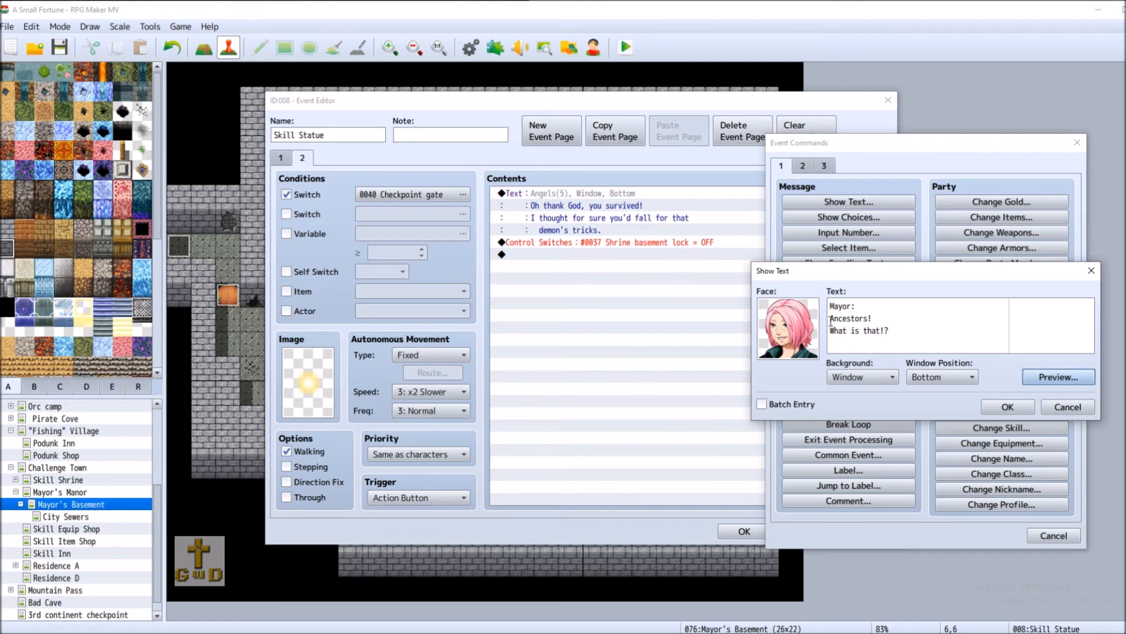
mouse_move(861, 317)
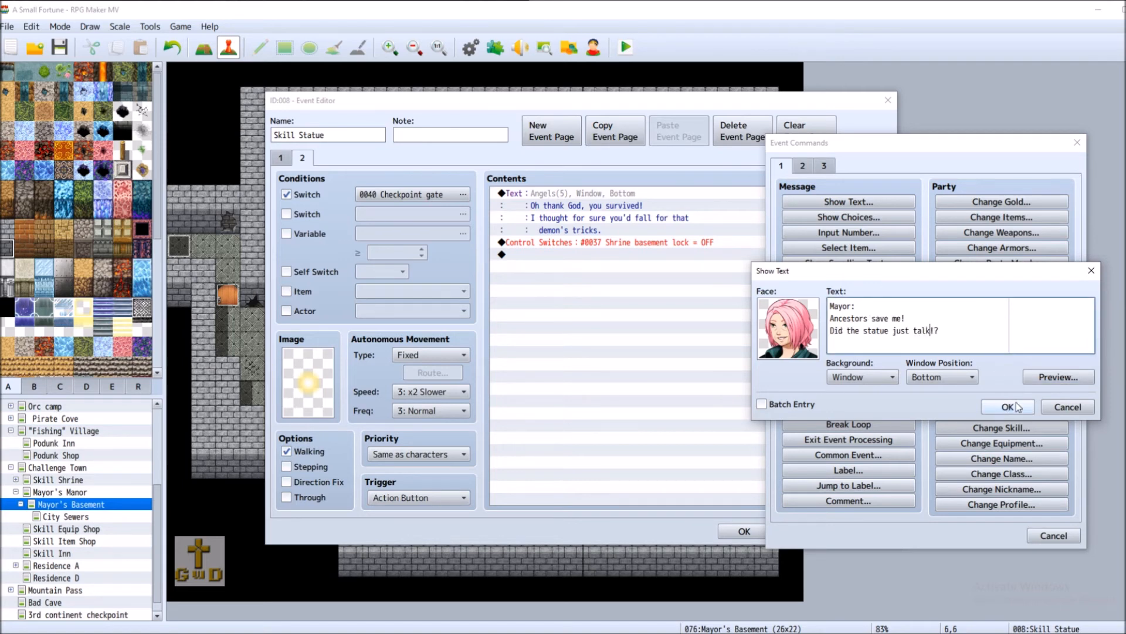
left_click(941, 377)
left_click(938, 390)
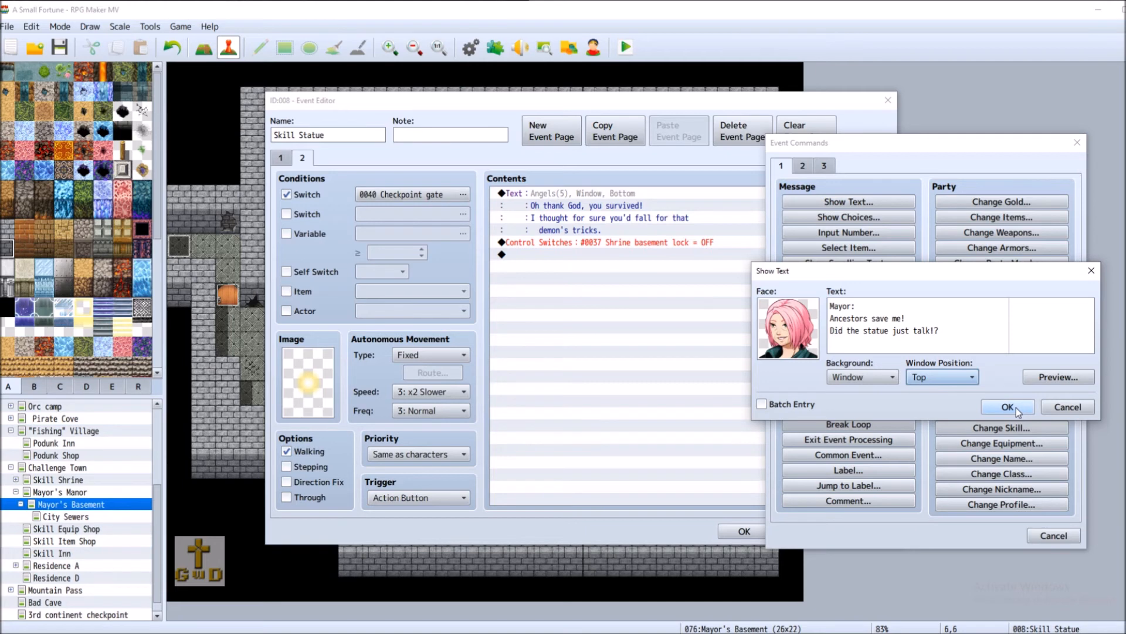
left_click(1015, 407)
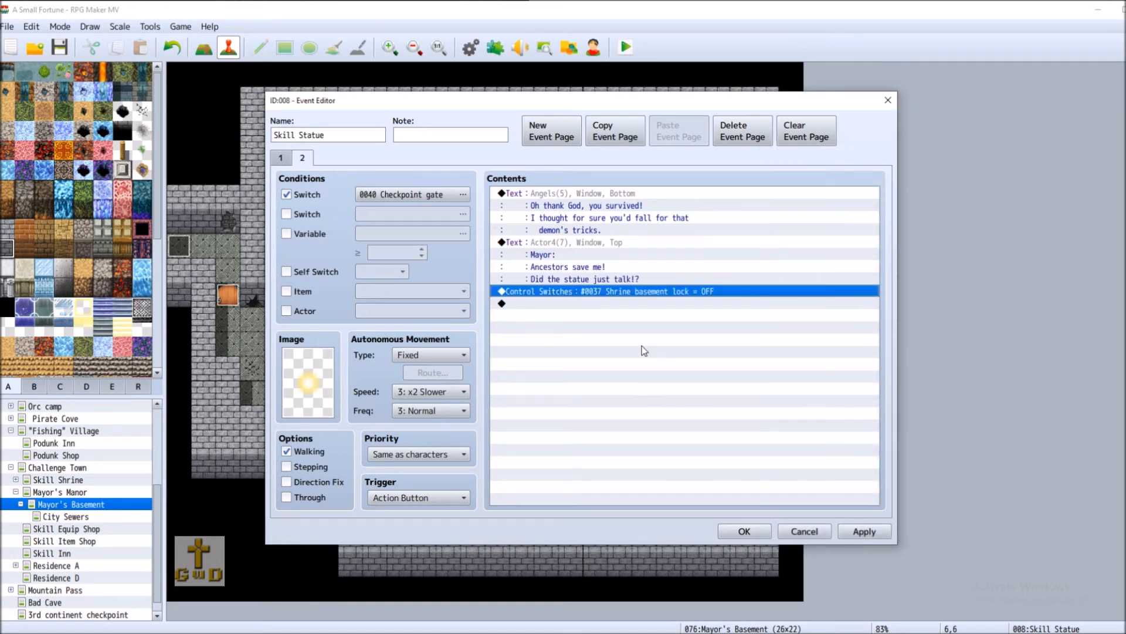
Begin a new Show Text message before the Shrine basement lock switch and open its face image selection.
double_click(559, 290)
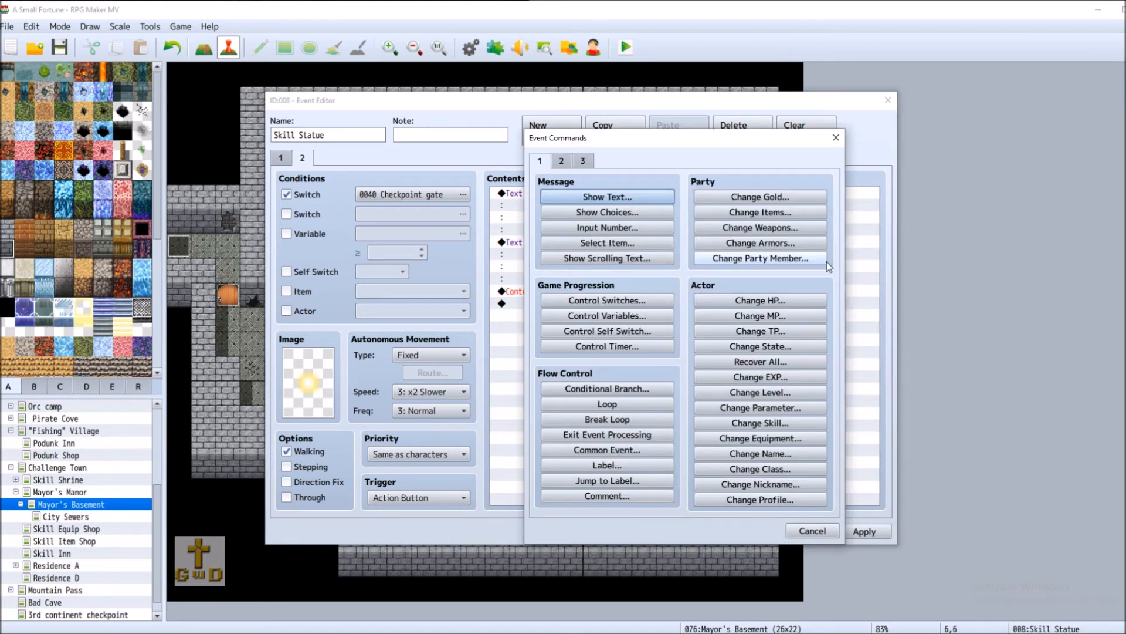
left_click_drag(642, 134, 921, 131)
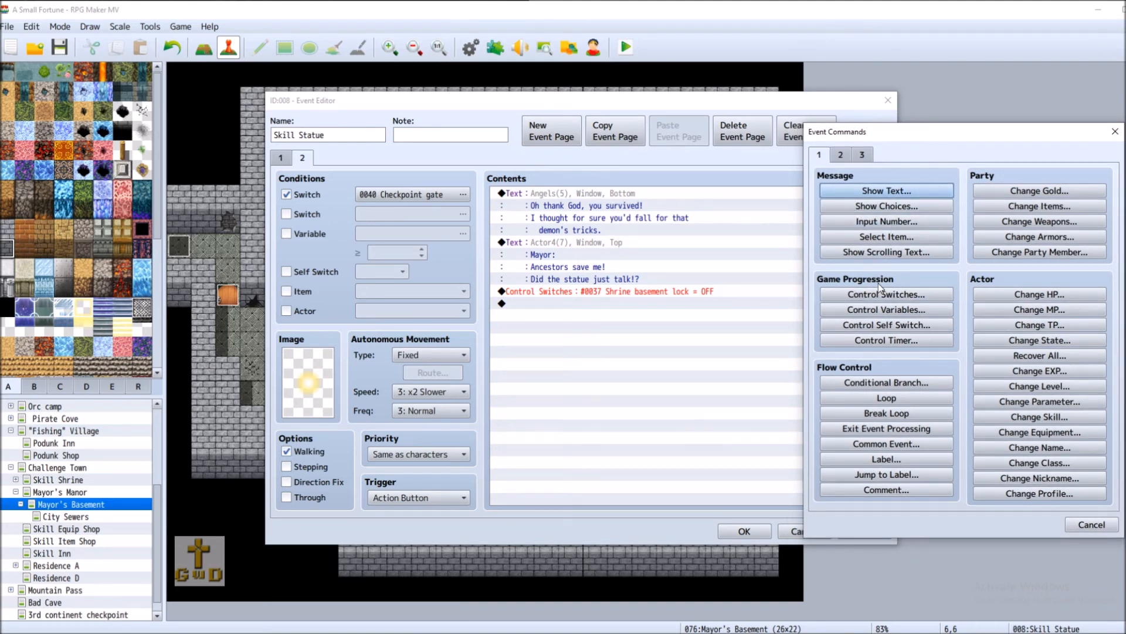
left_click(891, 192)
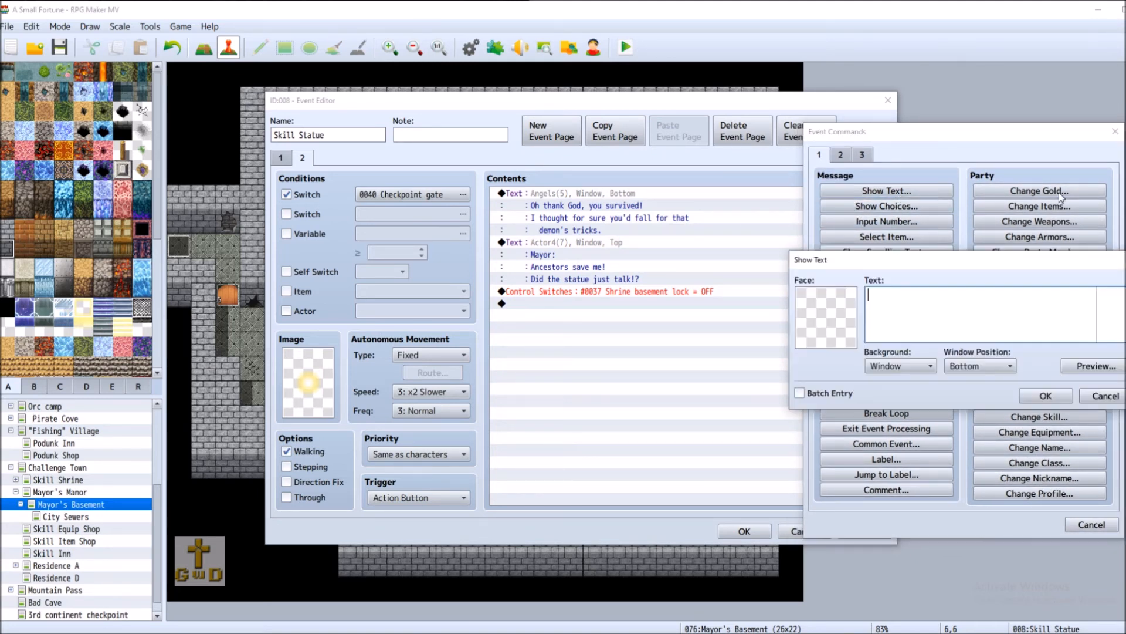
double_click(850, 303)
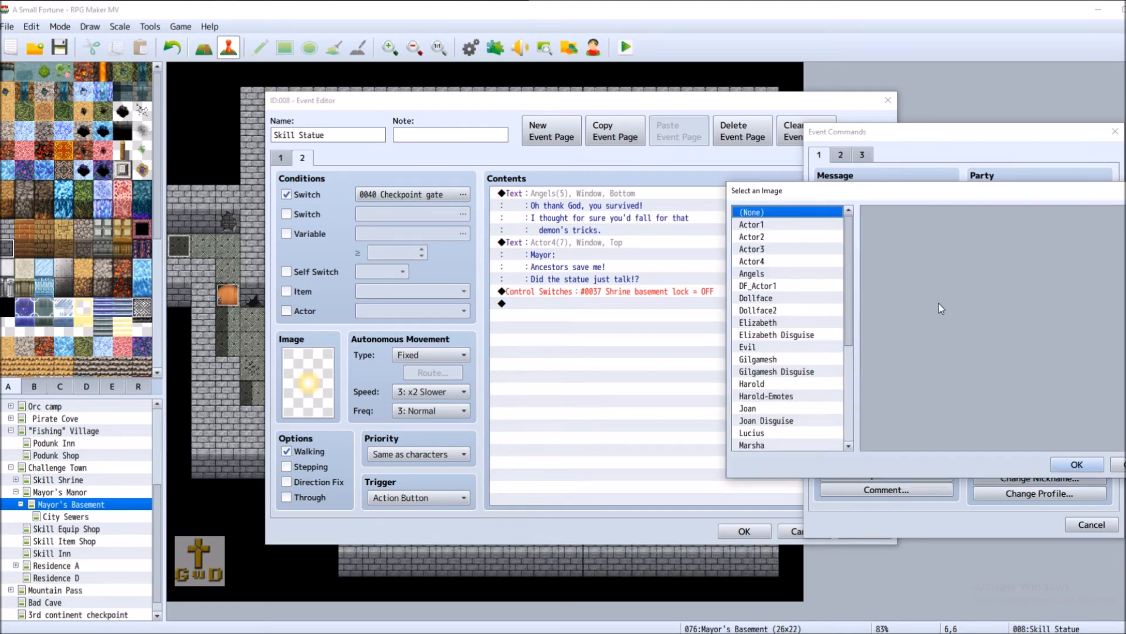
left_click(818, 337)
left_click(1077, 464)
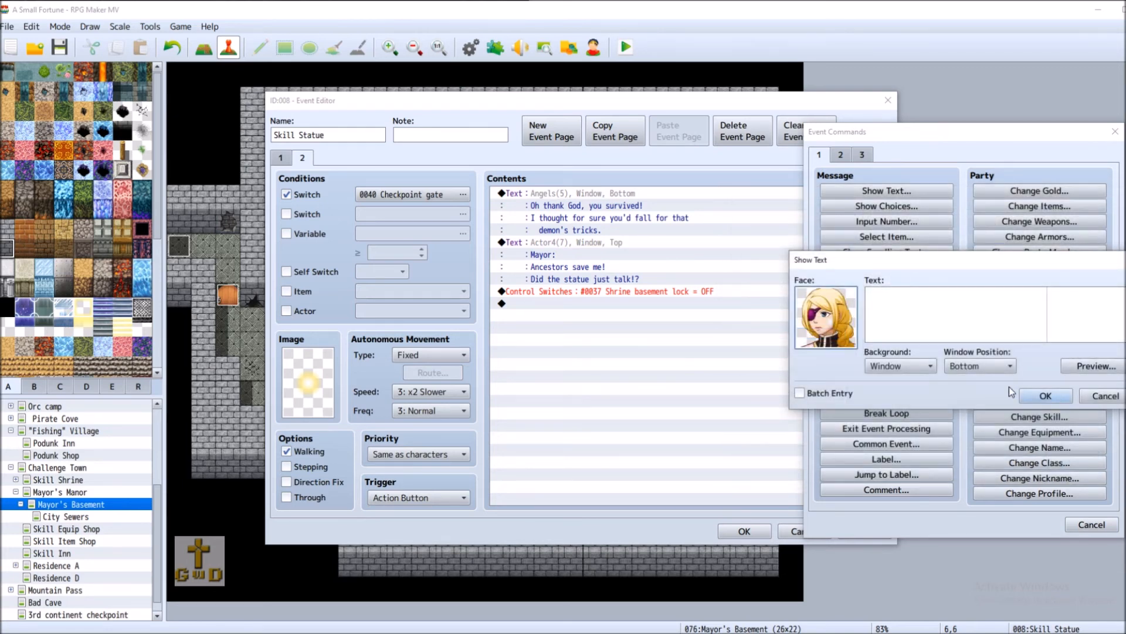
left_click(923, 307)
type("[N3]:")
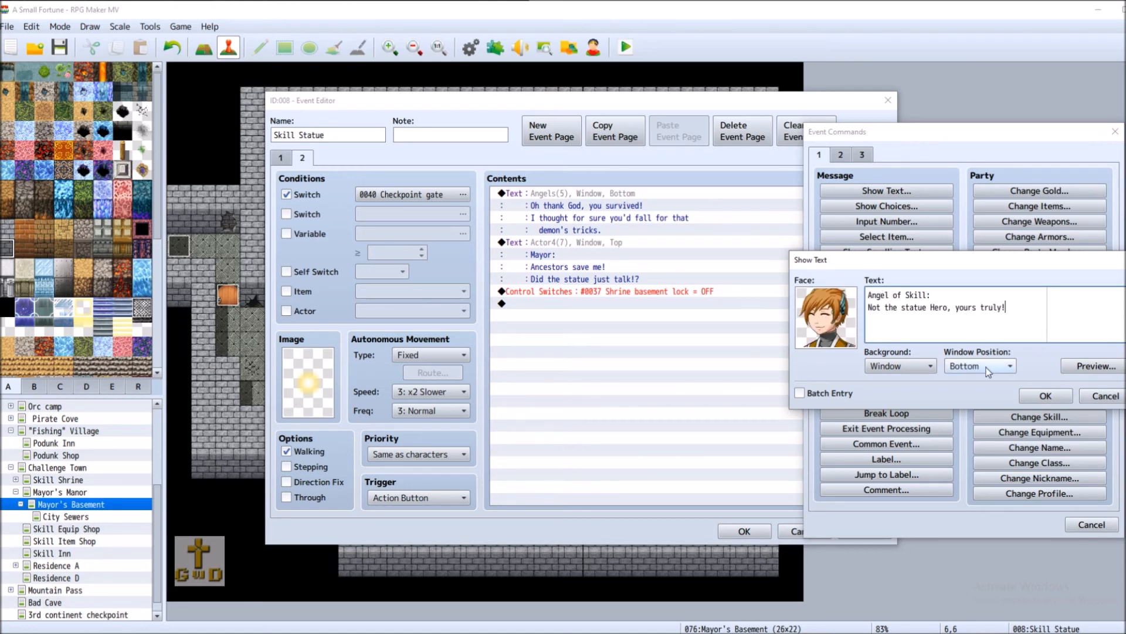
Set the smiling Angels face, middle position and text "Angel of Skill: Not the statue, Hero. Yours Truly! My sisters and I are aids to their mission!".
left_click(987, 367)
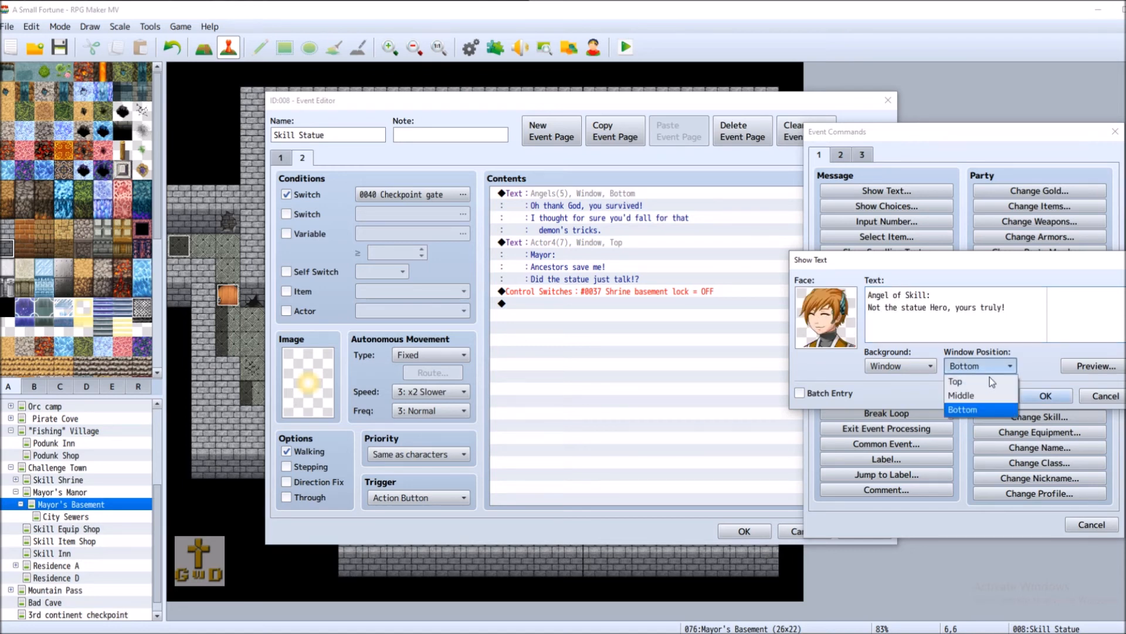
left_click(993, 393)
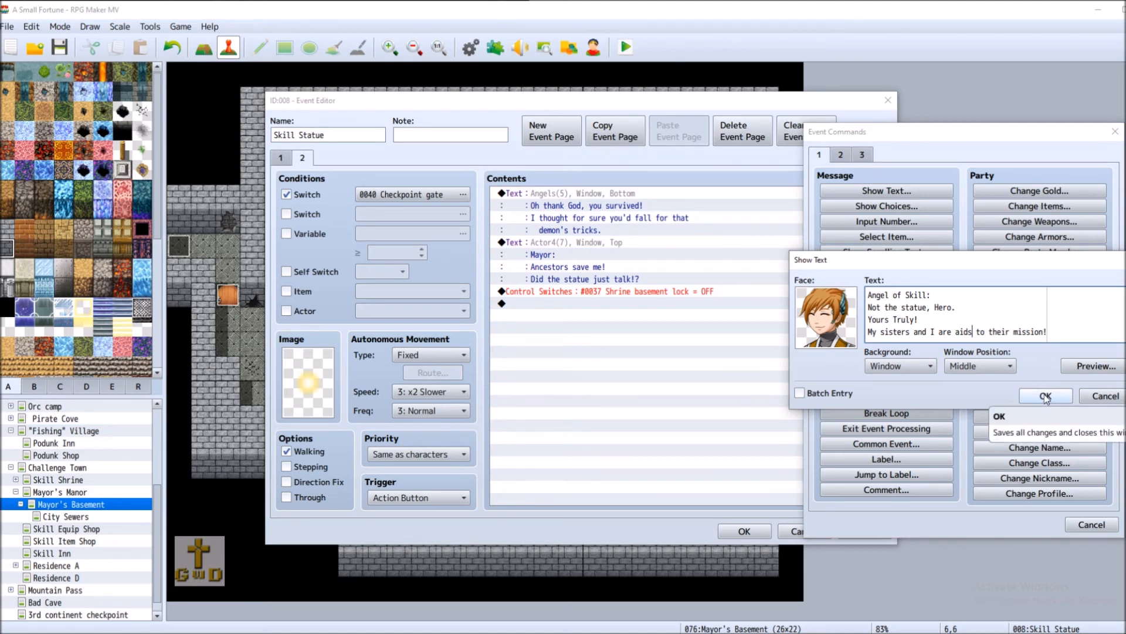
left_click(1114, 366)
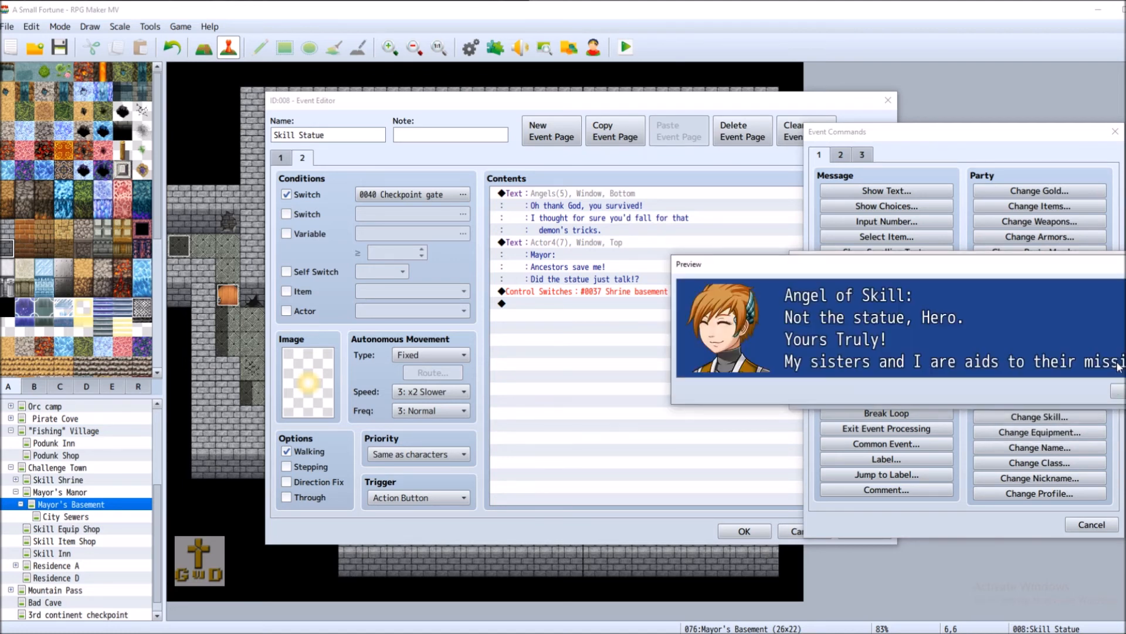
left_click(1118, 391)
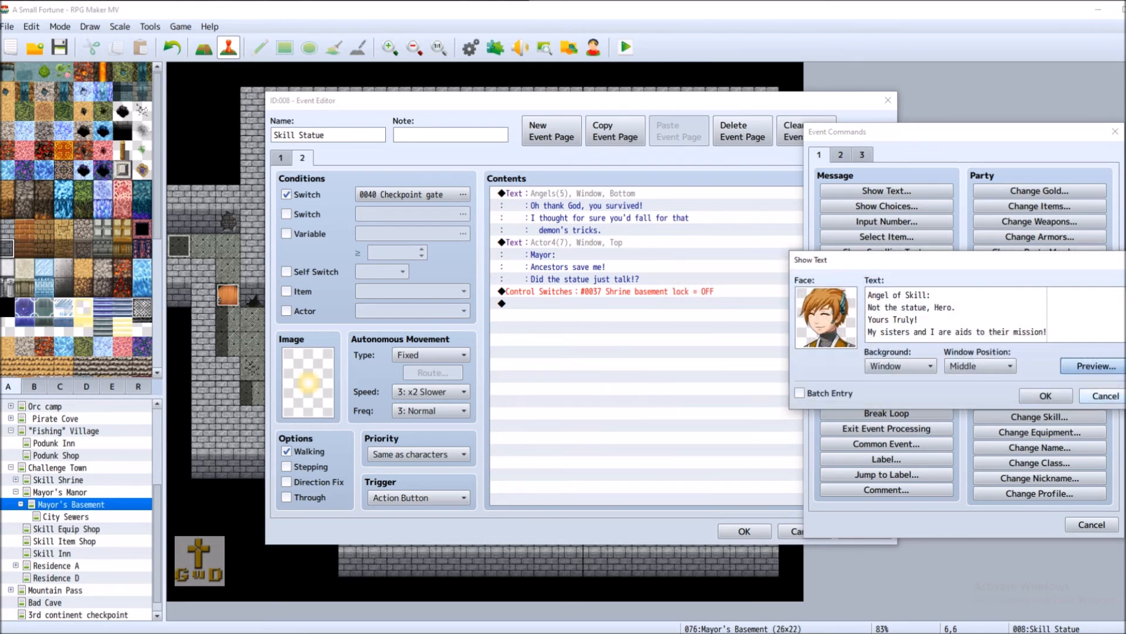
left_click(1046, 395)
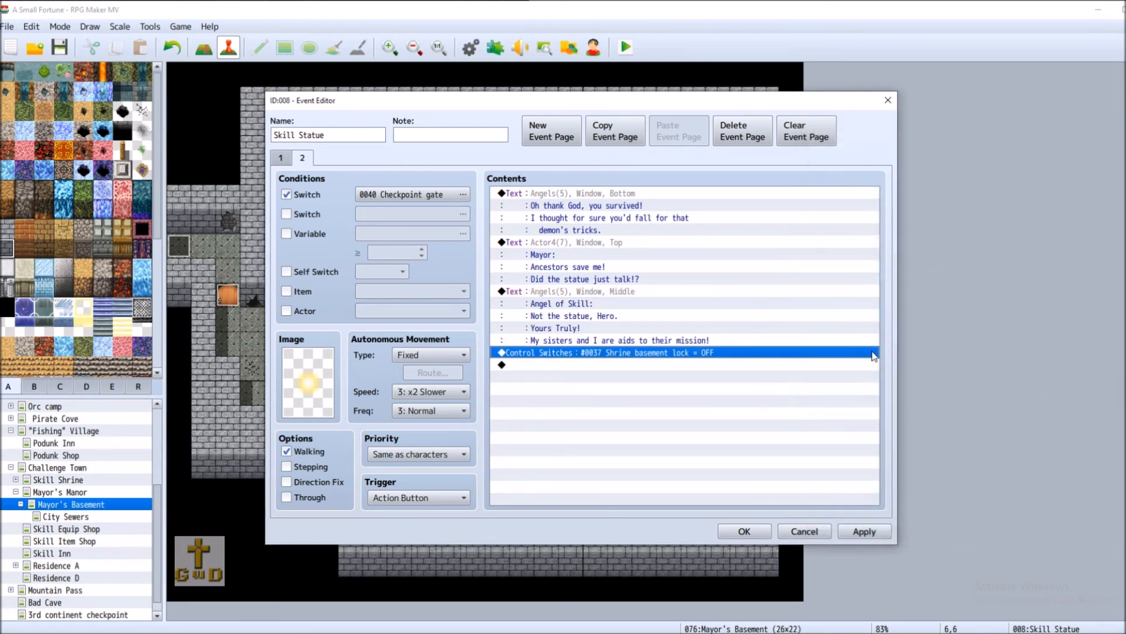
Add a message with the eye-patched Elizabeth Disguise face: "[N3]: Indeed. We have obtained the Shrine's blessing. Please, direct us to the Shrine of Faith.".
double_click(567, 364)
left_click_drag(643, 147, 946, 150)
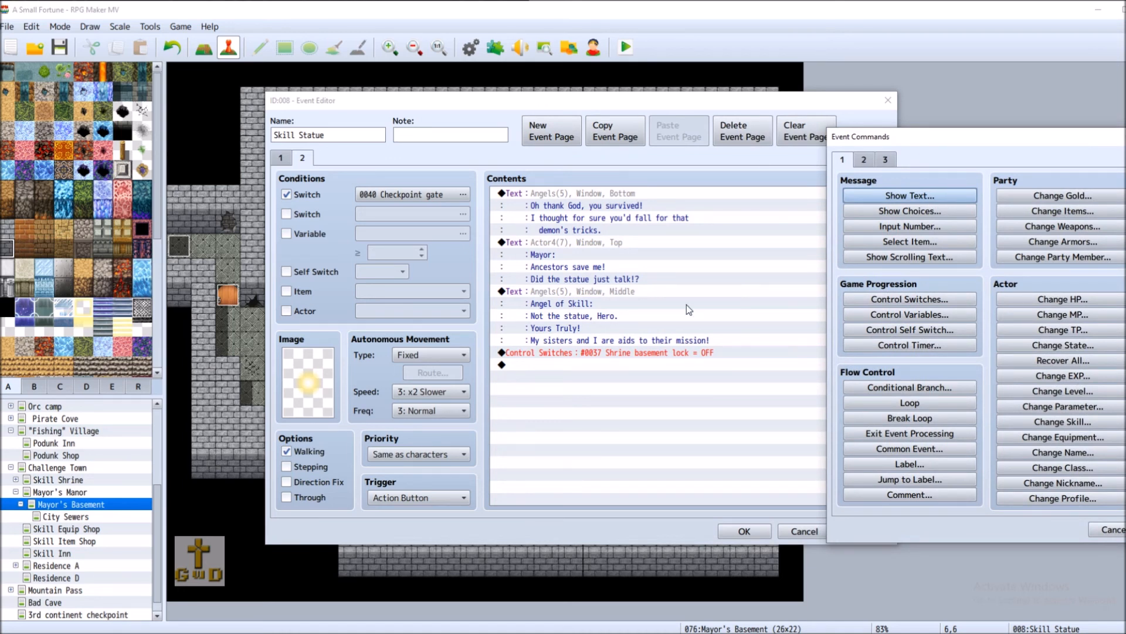
left_click(922, 196)
double_click(834, 303)
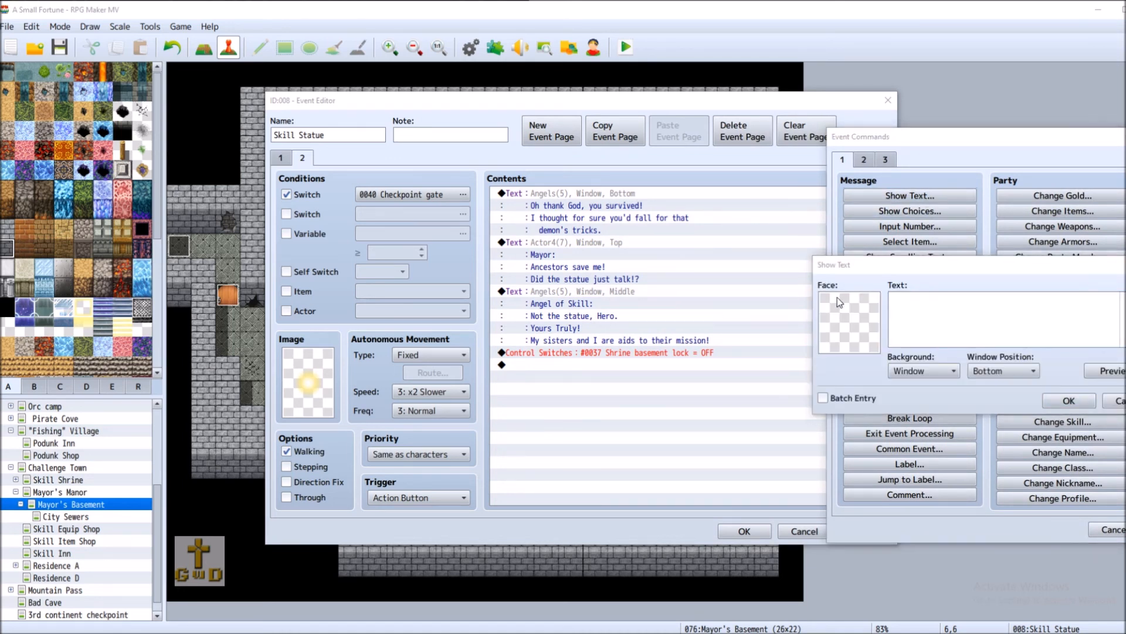
left_click_drag(814, 195, 819, 192)
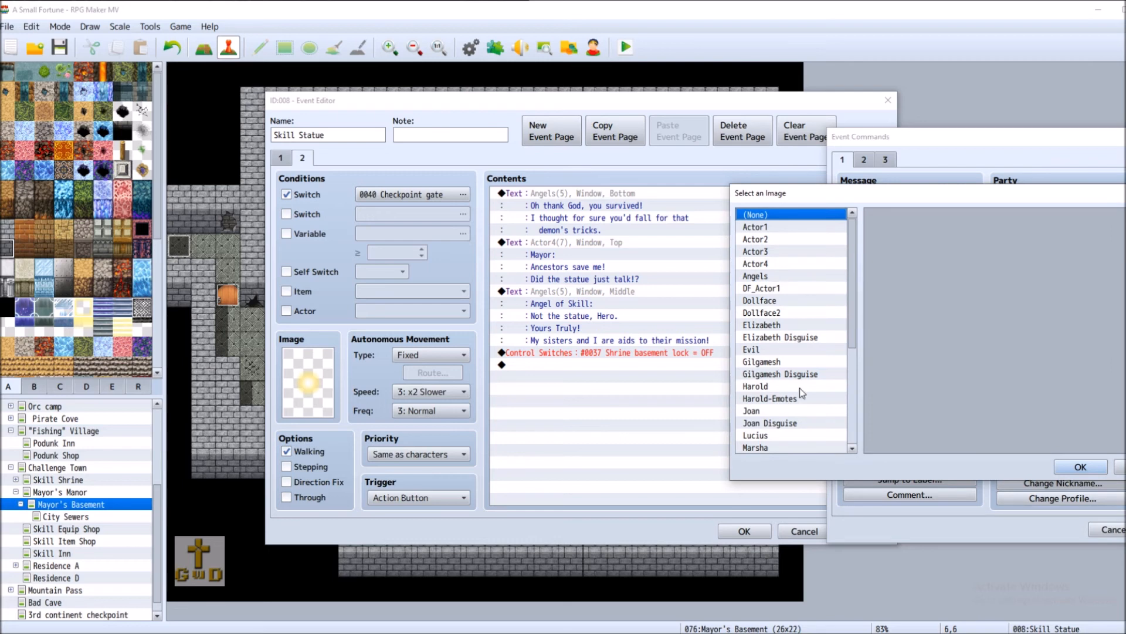
left_click(816, 337)
double_click(941, 300)
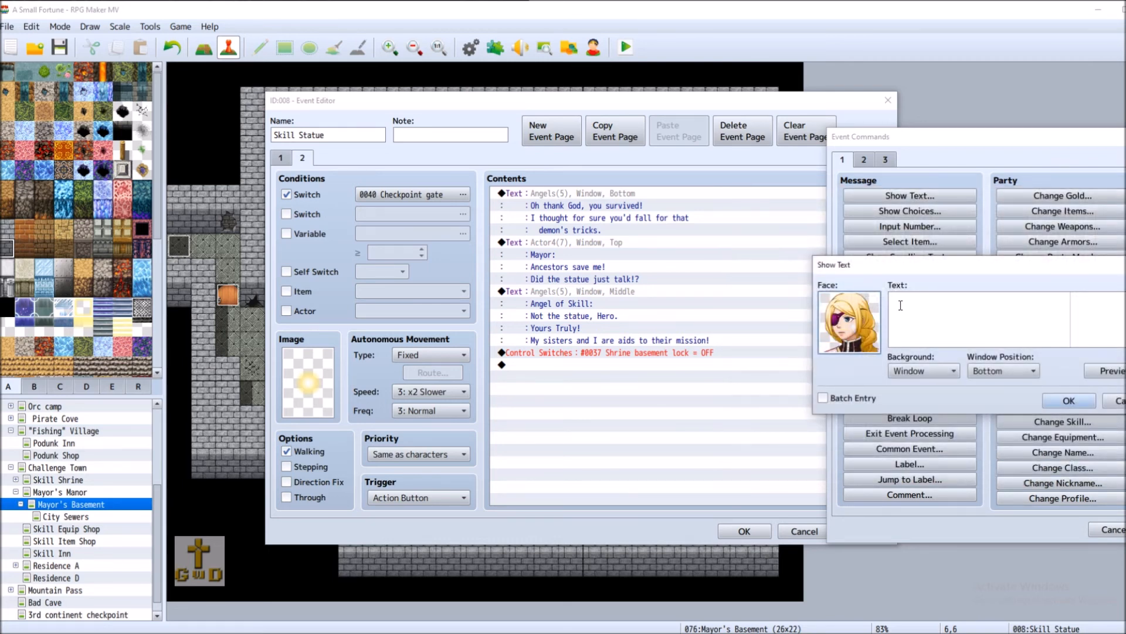
type("[N3]: Indeed. We have obtained the Shrine's blessing. Please, direct us to the Shrine of Faith.")
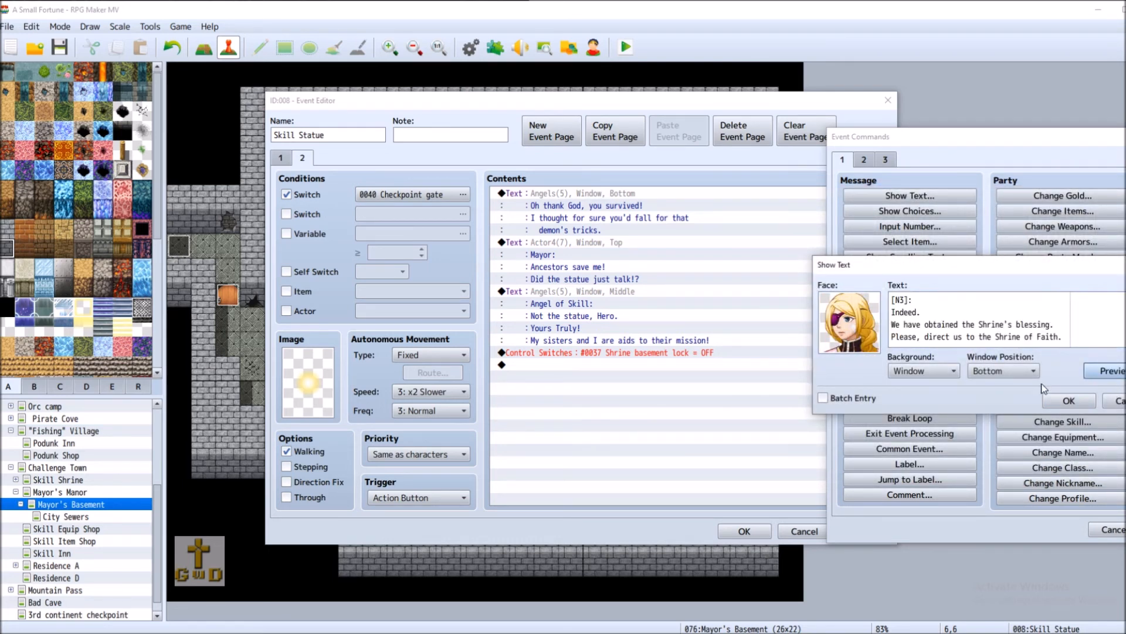
left_click(1113, 371)
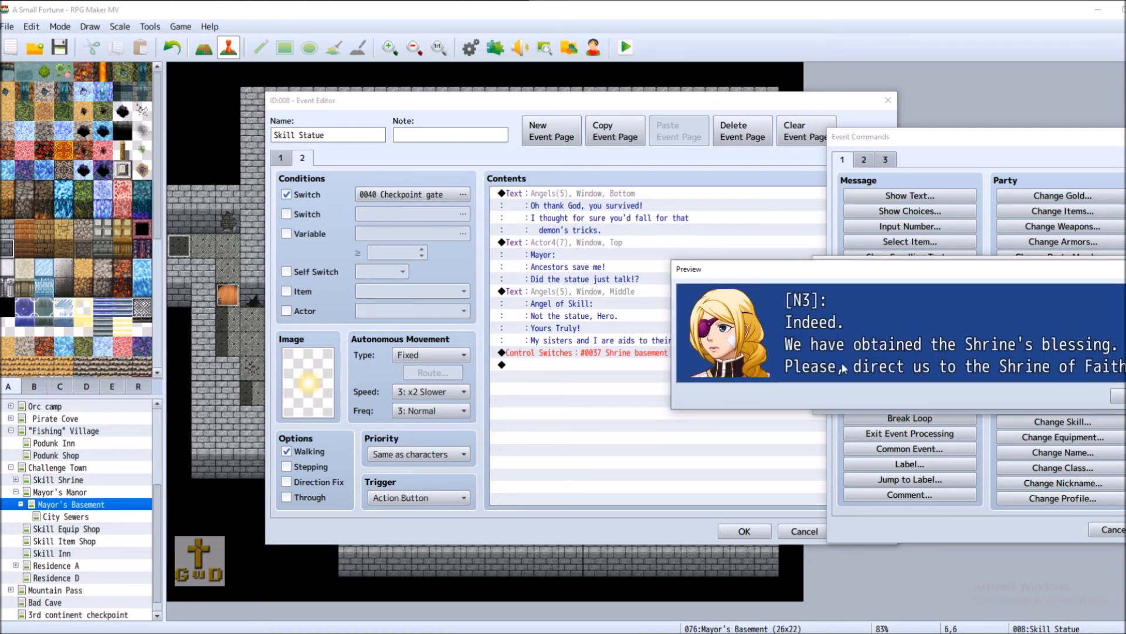
left_click(1118, 396)
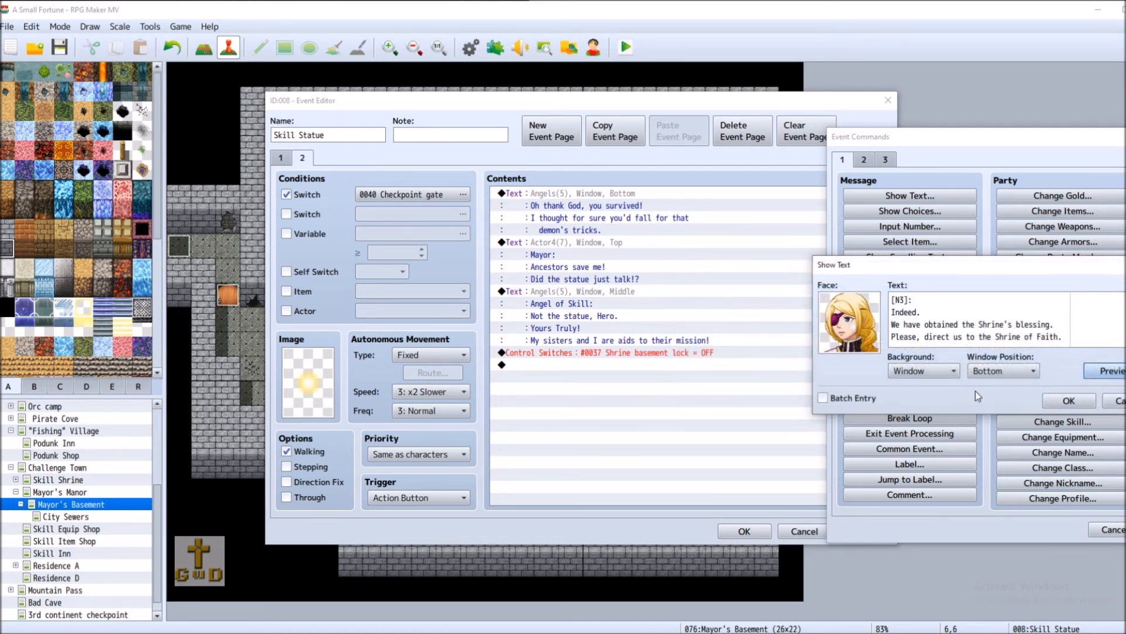
left_click(1069, 401)
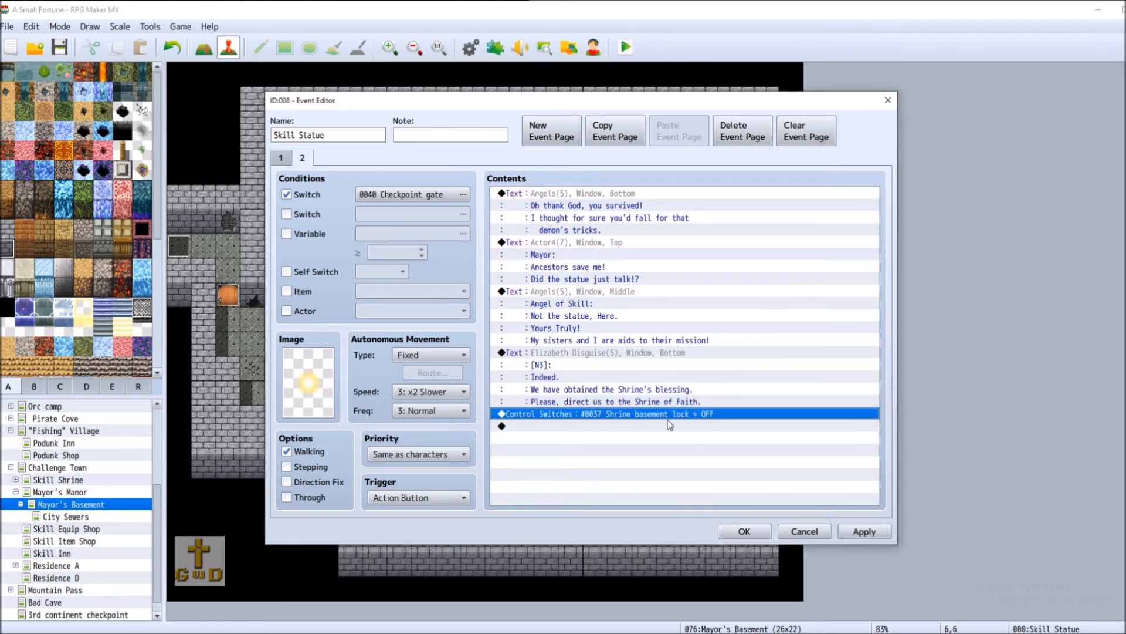
Add a reply with the smiling Angels face and middle window position reading "Of course!" before the Shrine basement lock switch.
double_click(519, 427)
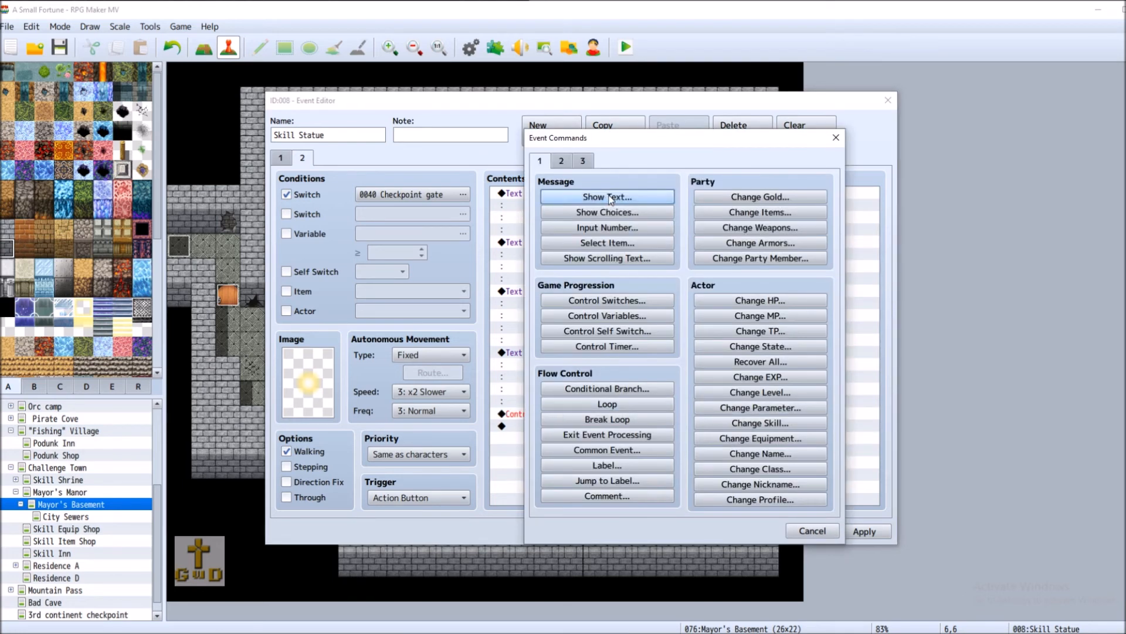
left_click_drag(843, 140, 986, 137)
left_click(938, 191)
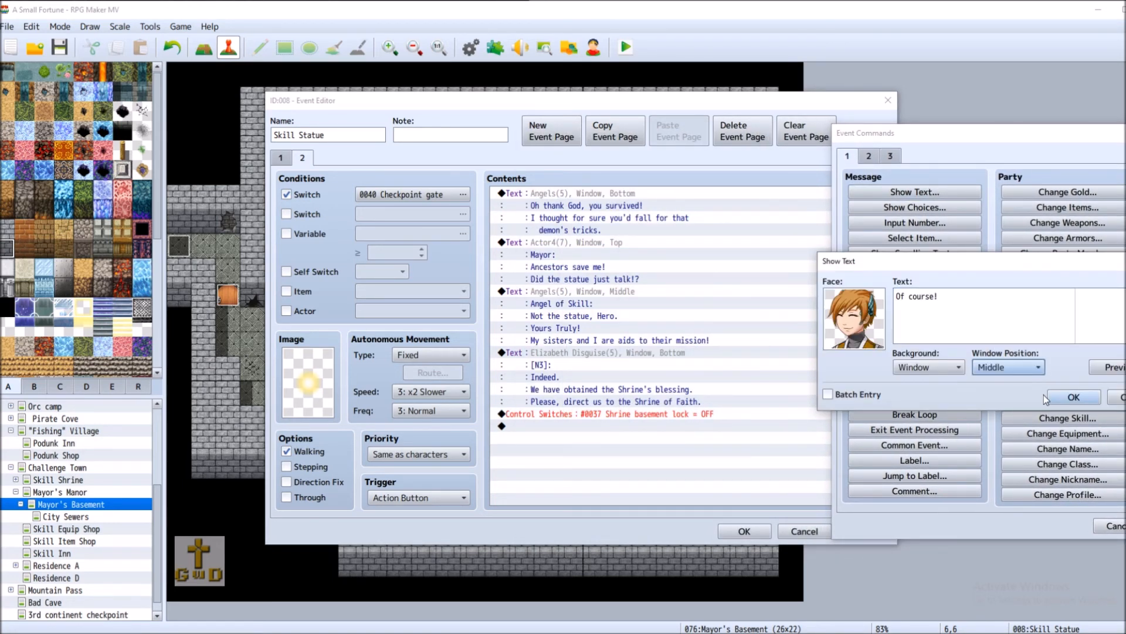
left_click(1074, 397)
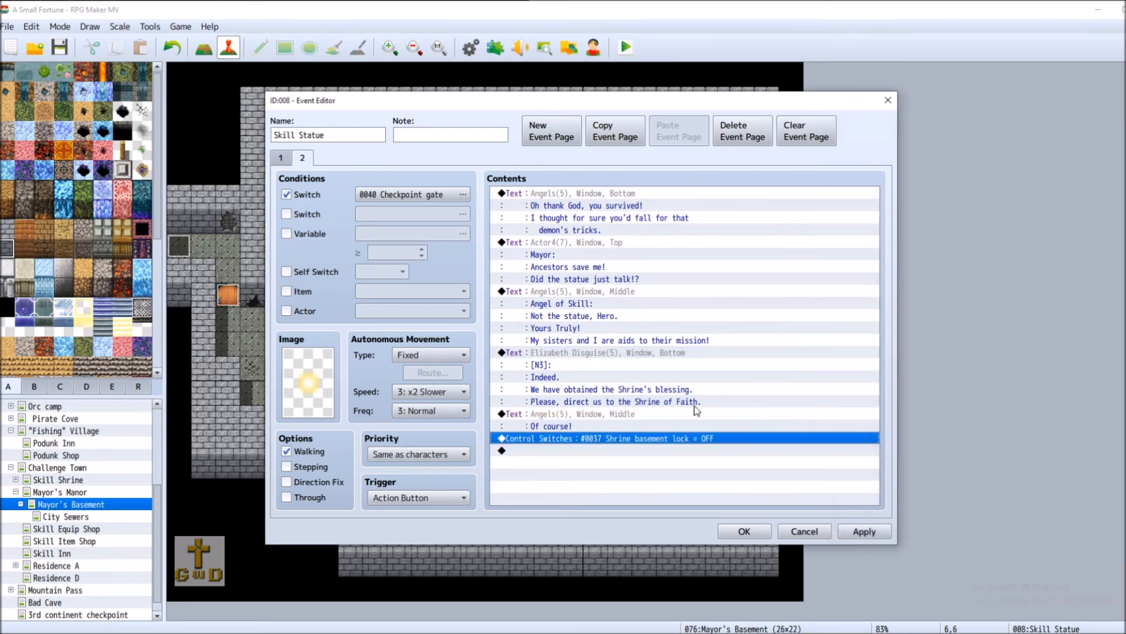
Extend message "Of course!" with "The next Shrine awaits you, on an island to the north. Corrupted by the power of the Void, only the dead remain caretakers.".
double_click(540, 450)
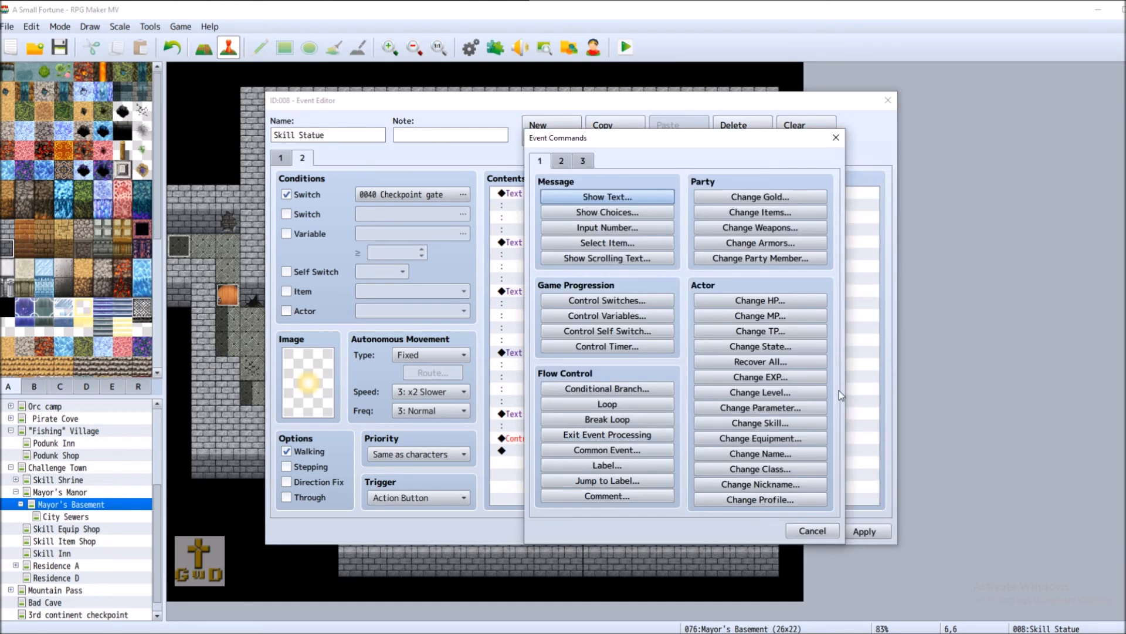
left_click(561, 161)
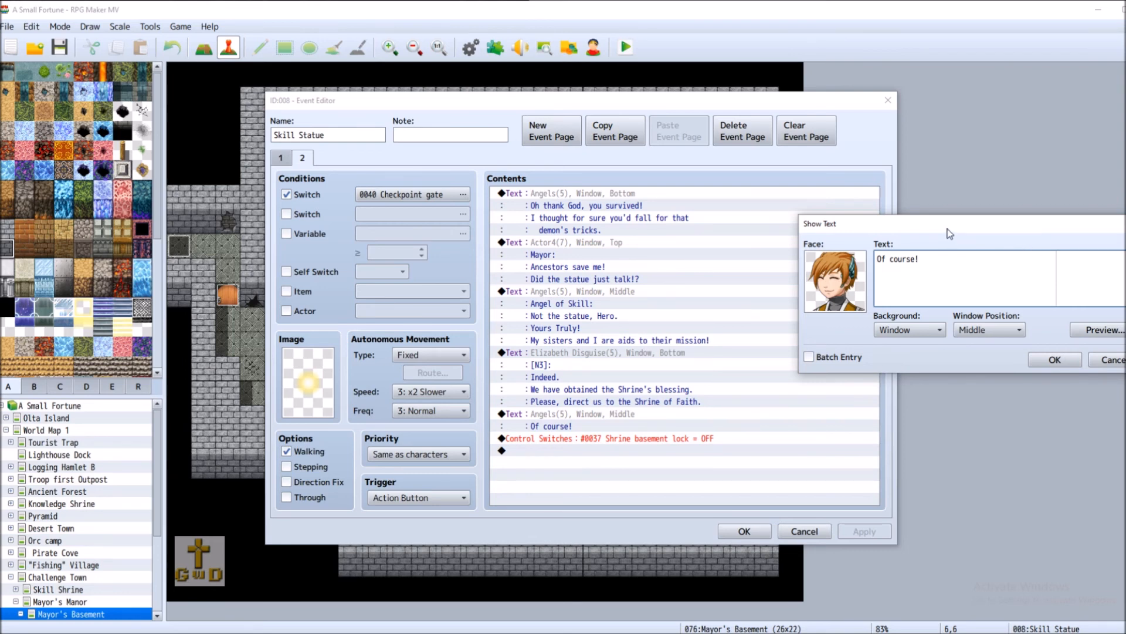
type("The next")
key("ctrl+a")
type("Of course!  The next Shrine awaits you, on an island to the north. Corrupted by the power of the Void, only the dead remain caretakers.")
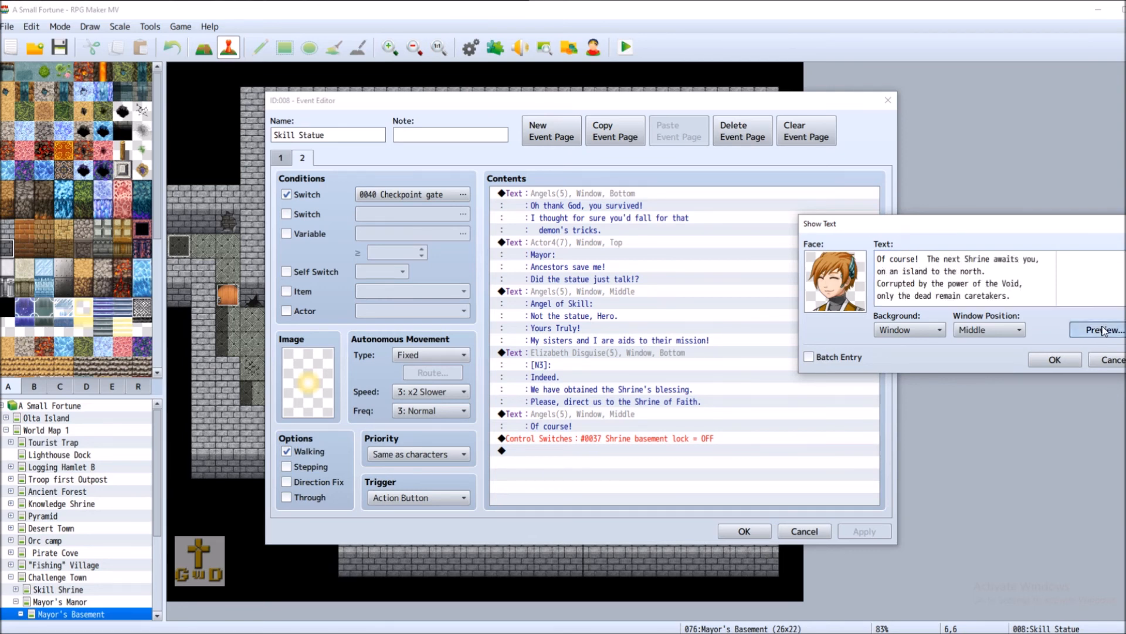
left_click(1097, 330)
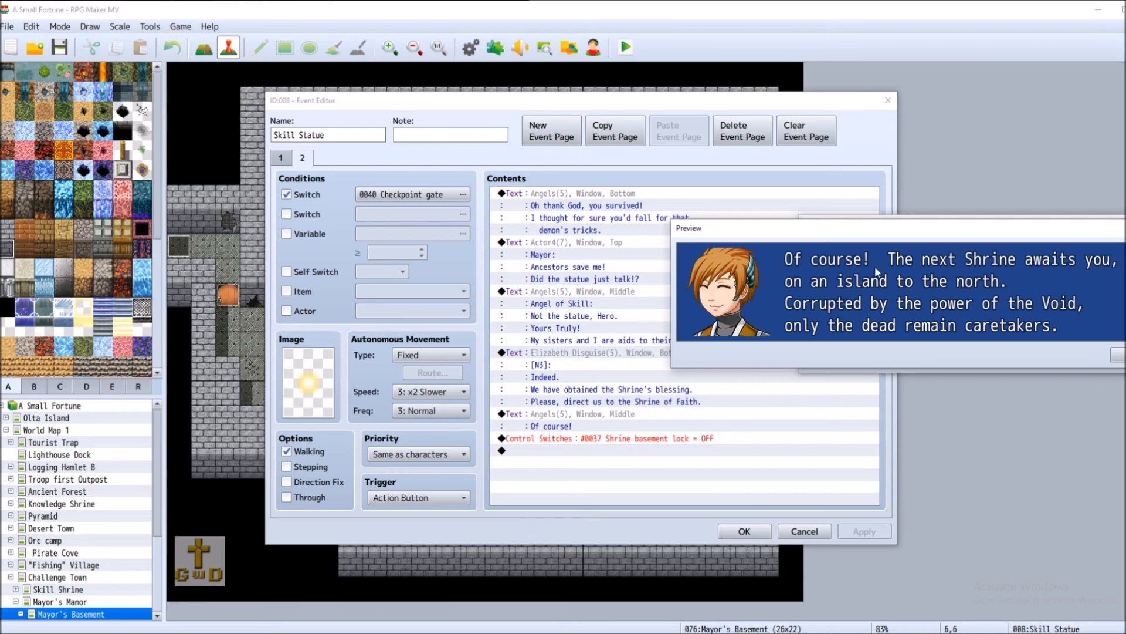
left_click(1121, 355)
left_click(1035, 359)
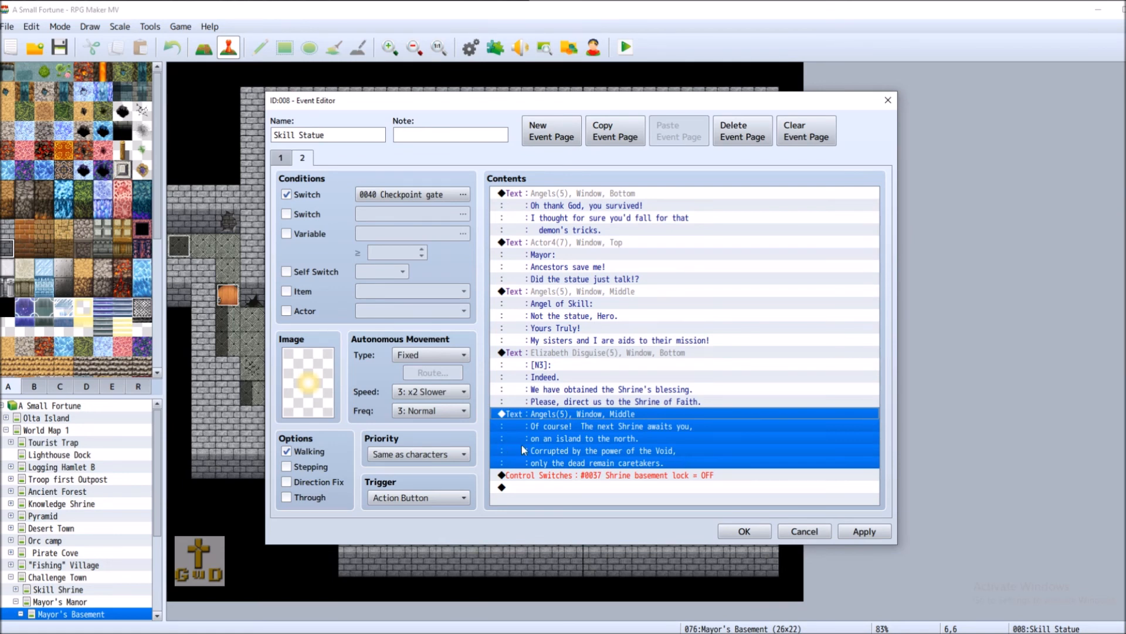
Begin a new Show Text message before the Shrine basement lock switch with the red-nosed Solomon disguise face.
double_click(548, 486)
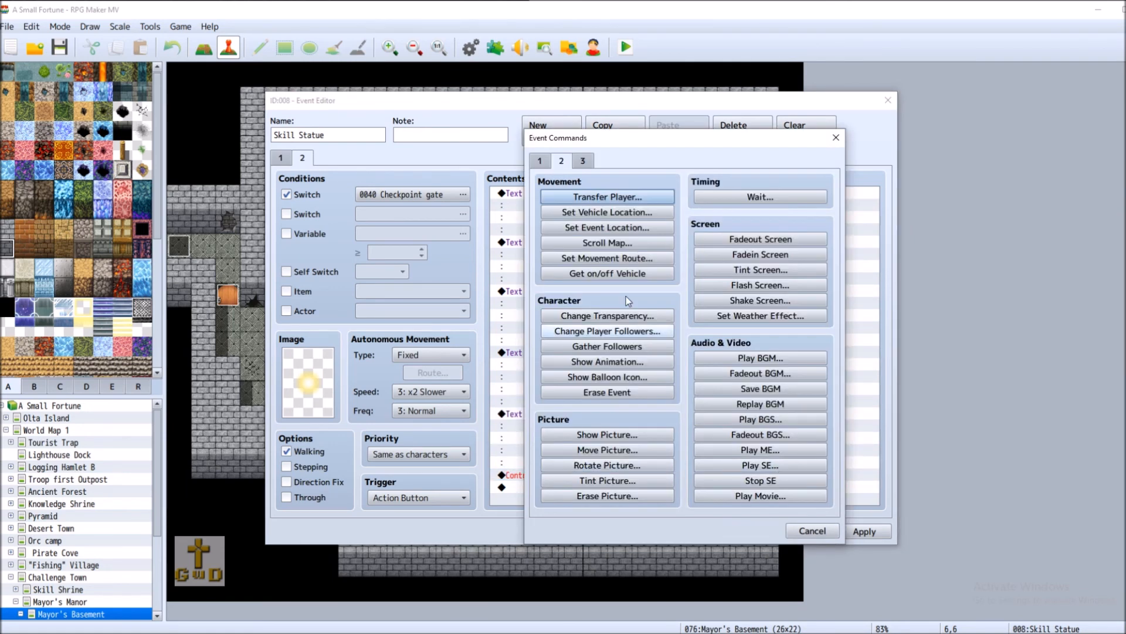
left_click(540, 161)
left_click_drag(634, 143, 918, 142)
left_click(891, 194)
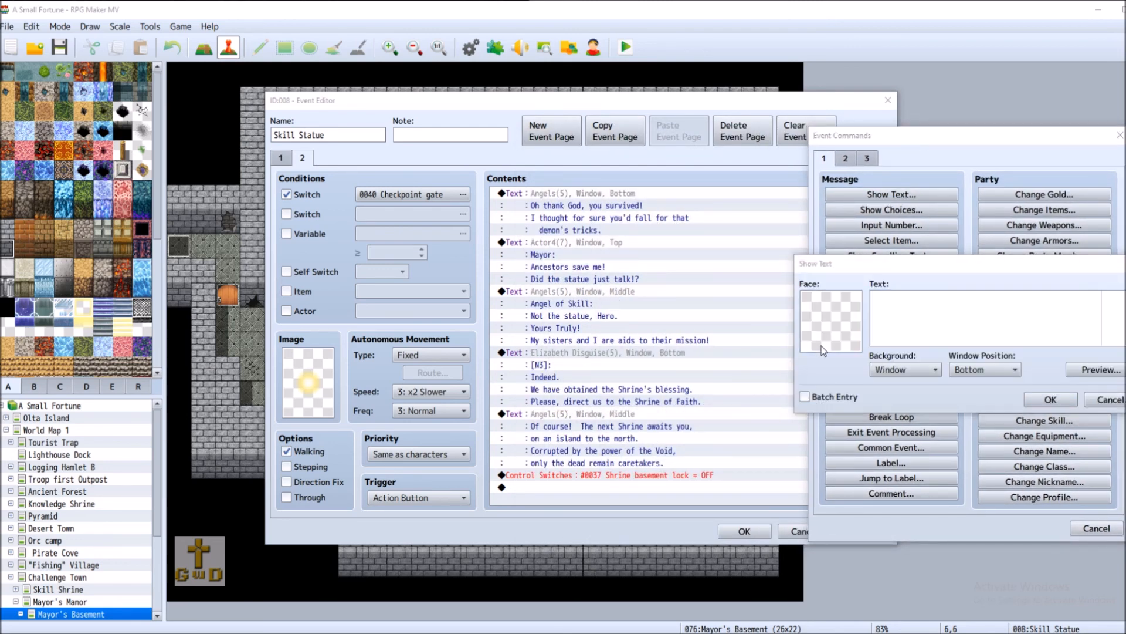
double_click(832, 321)
scroll(783, 391, "down", 7)
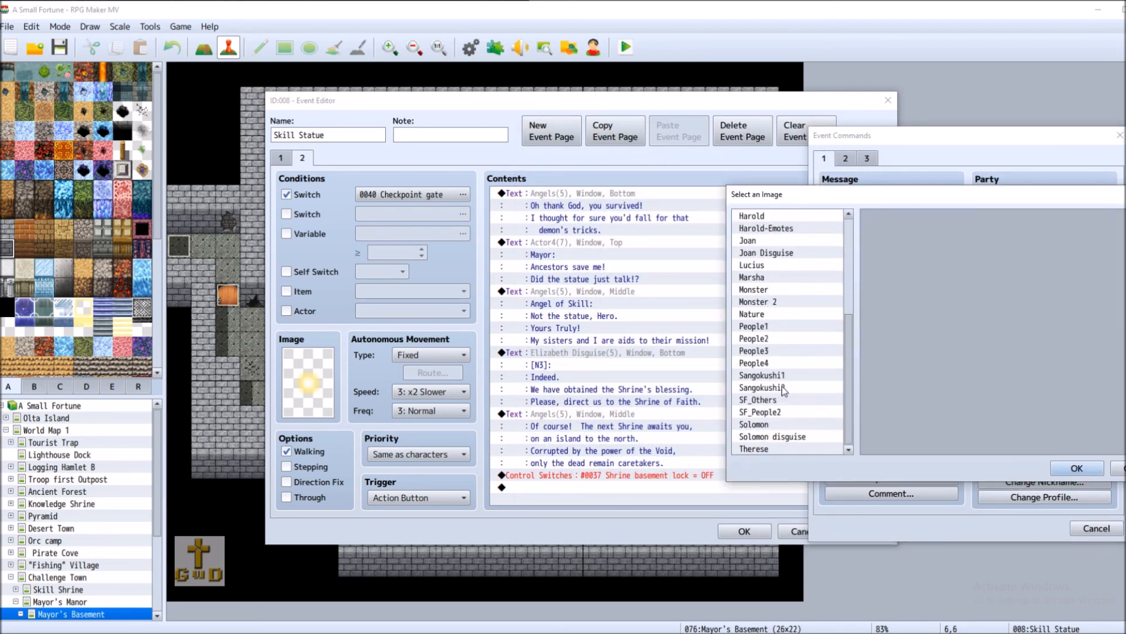
left_click(796, 433)
left_click(982, 300)
left_click(1058, 465)
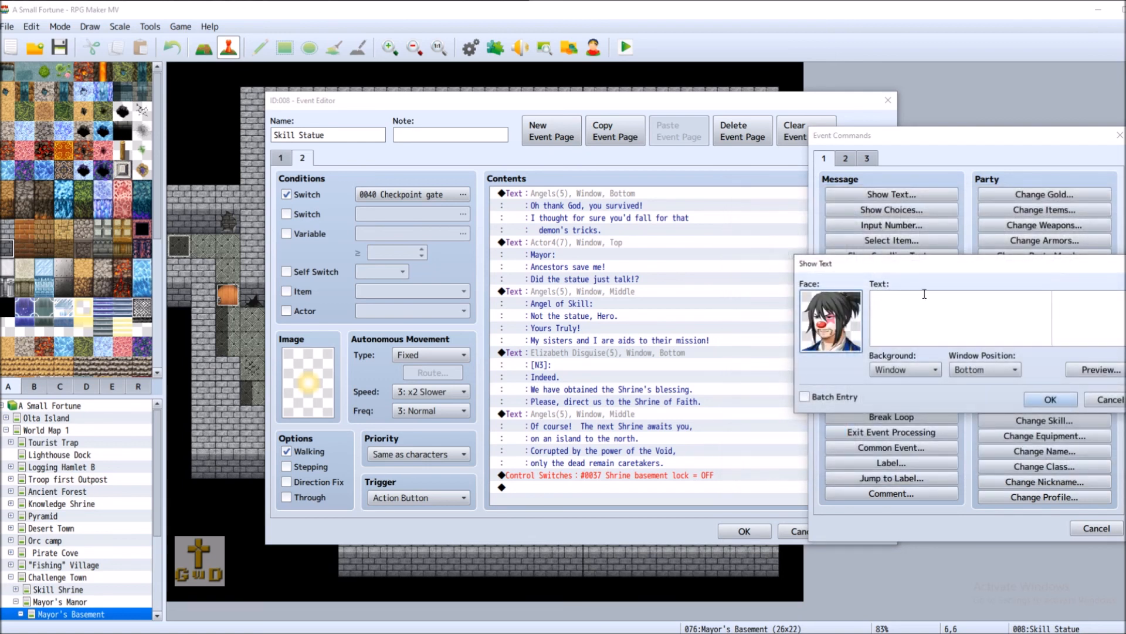
Enter the message text "[N4]: Well, that does not sound good. "The dead" and "The Void". At least we know the location." and preview it.
type("N")
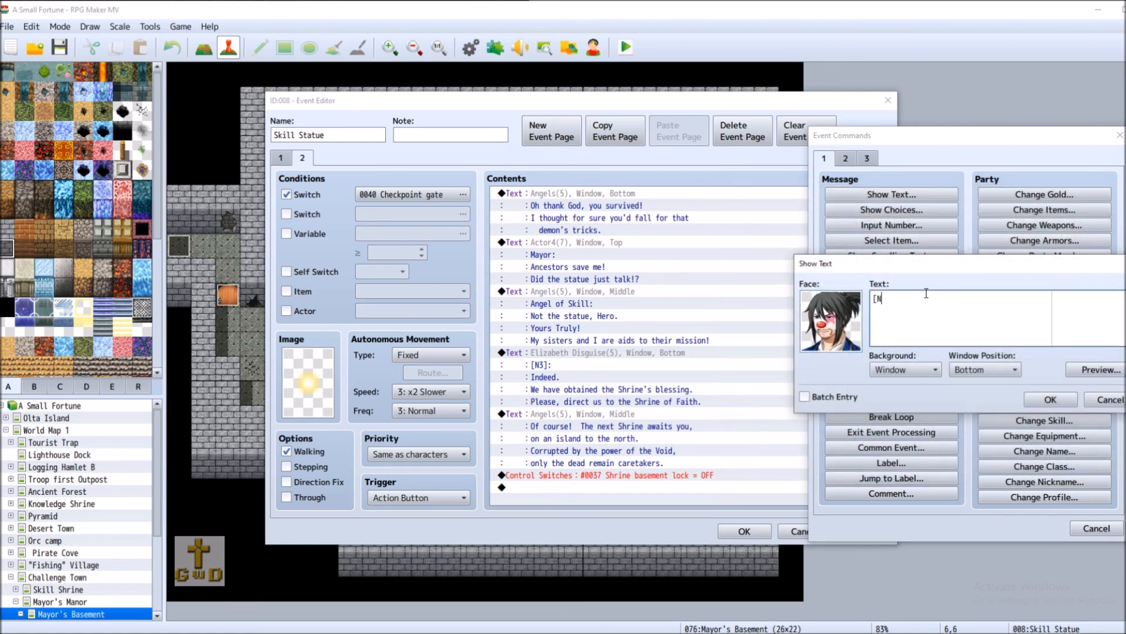
type("4]:")
key("Return")
type("Well, that does not sound good. \"The dead\" and \"The Void\". At least we know the location.")
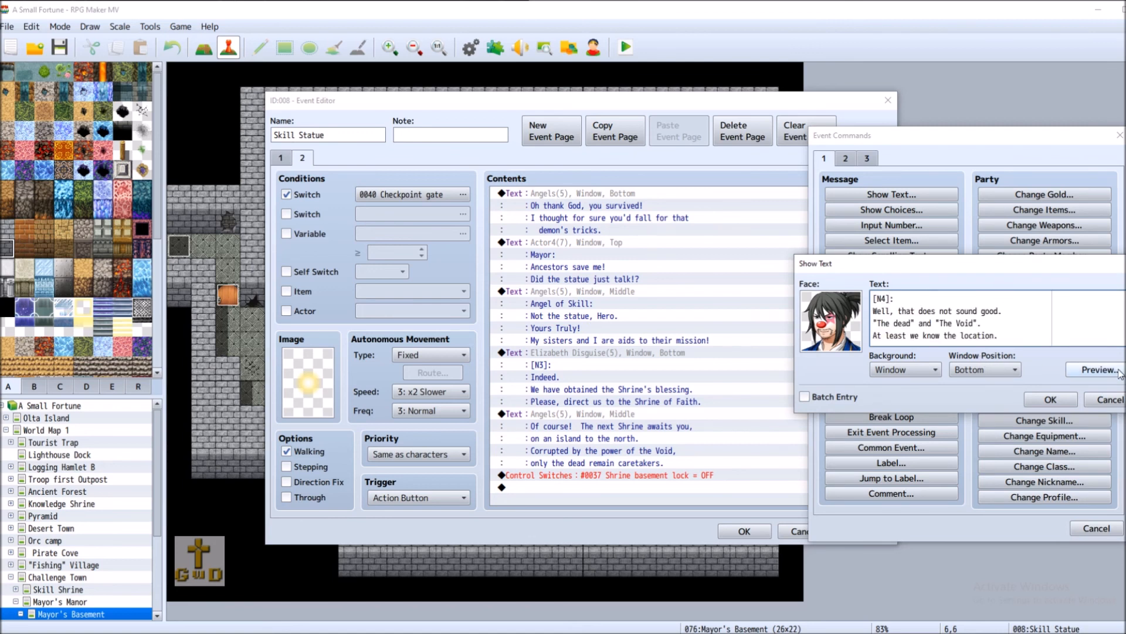
left_click(1092, 370)
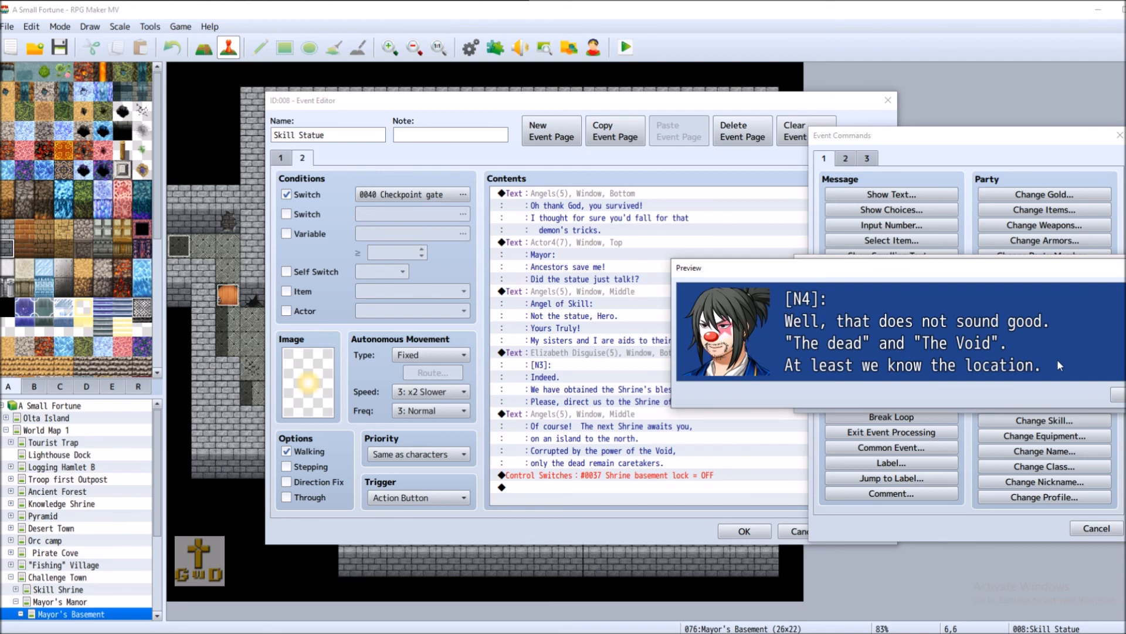
left_click(1123, 395)
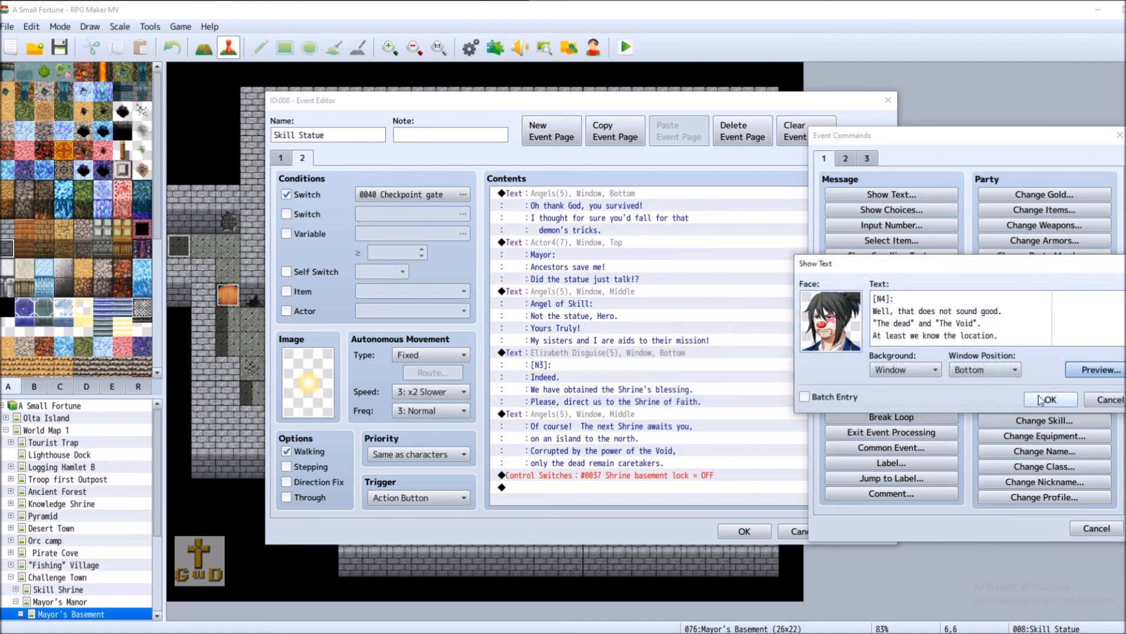
left_click(1050, 399)
Begin another Show Text message before the Shrine basement lock switch with the Joan Disguise face.
double_click(809, 498)
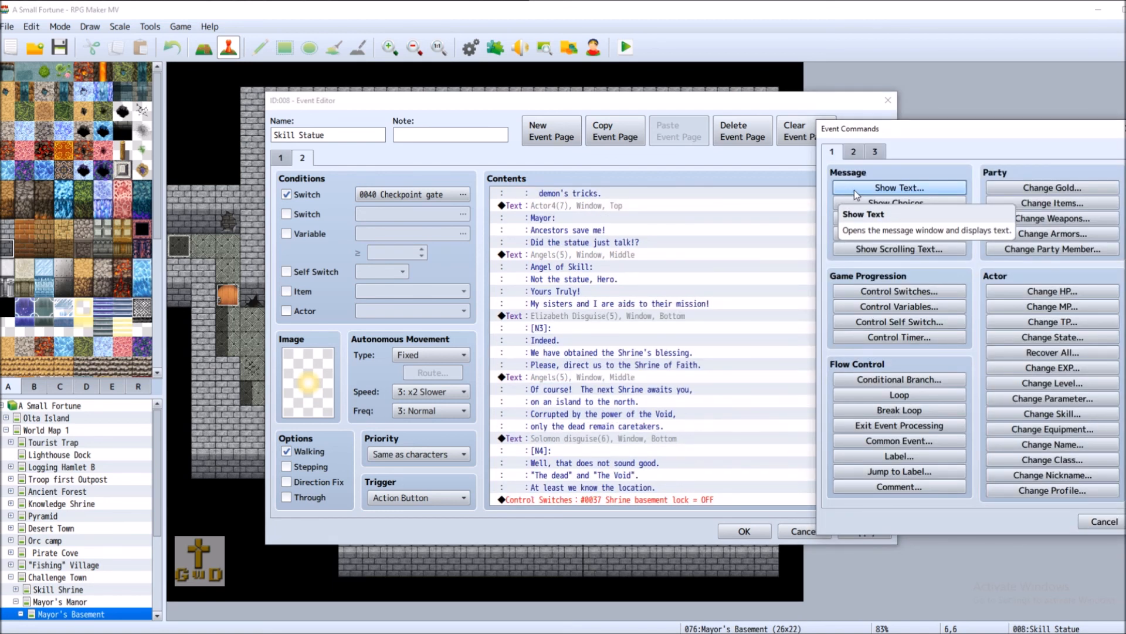
left_click(836, 188)
double_click(822, 310)
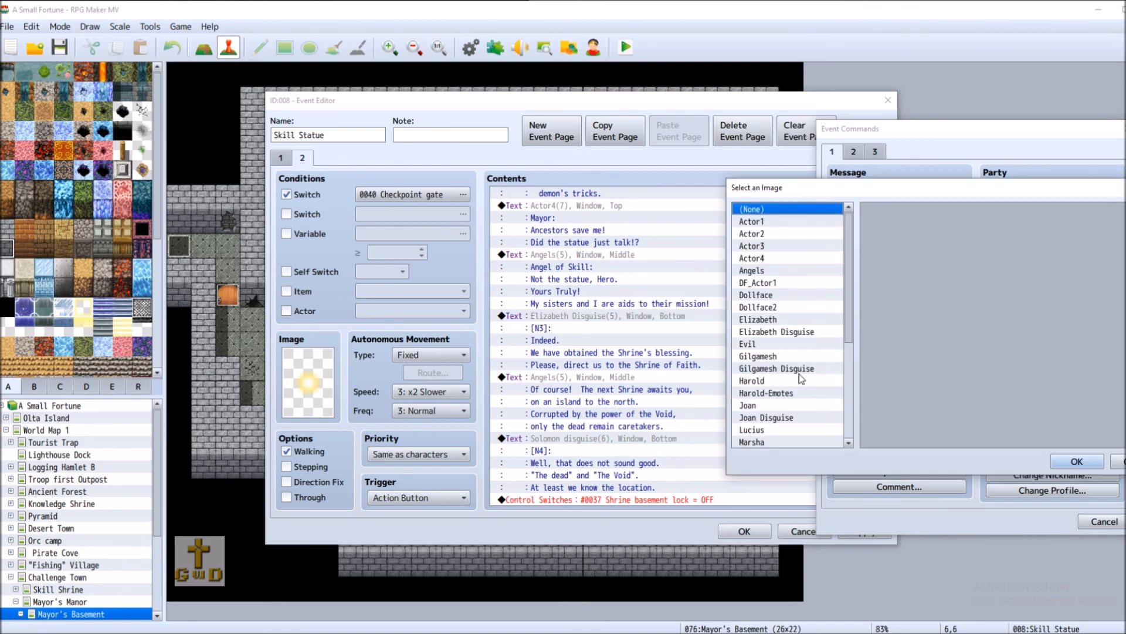
left_click(797, 418)
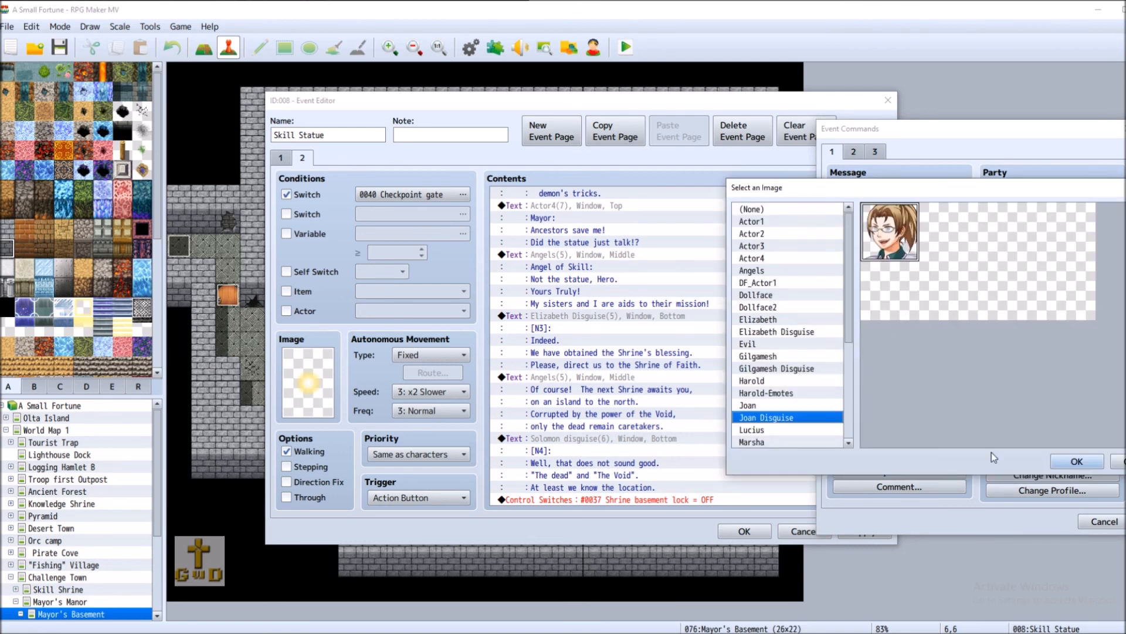
left_click(1077, 461)
Enter "[N2]: Then what are we doing standing around? Let's get out of here and find ourselves another ship." as the message and save the project.
left_click(972, 294)
type("[N")
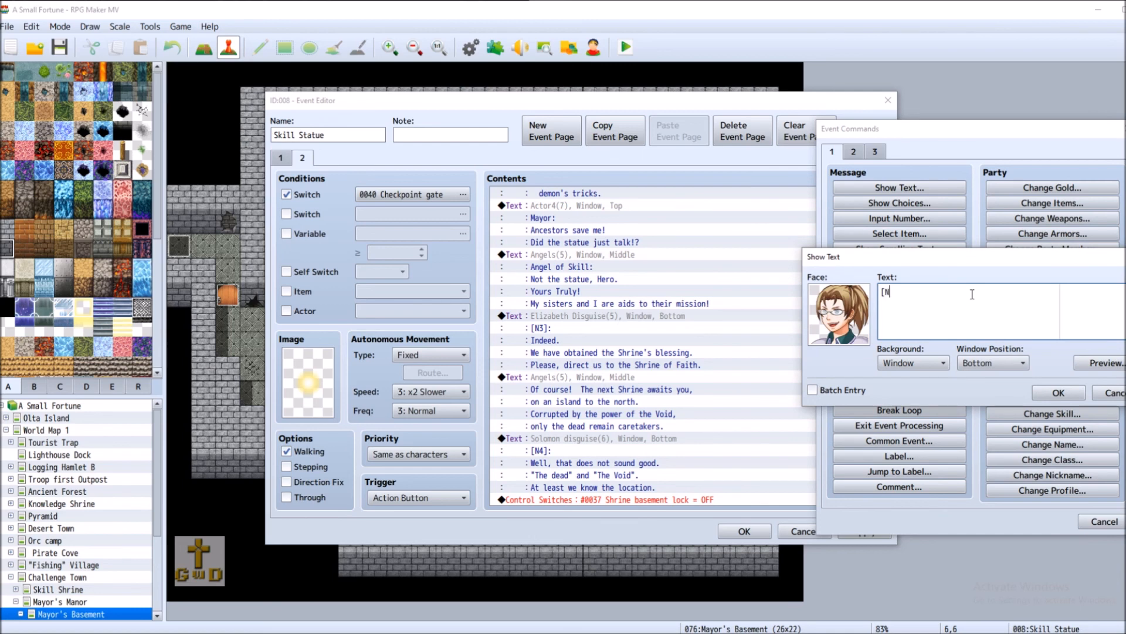
type("2]:")
type("Then what")
type("are we d")
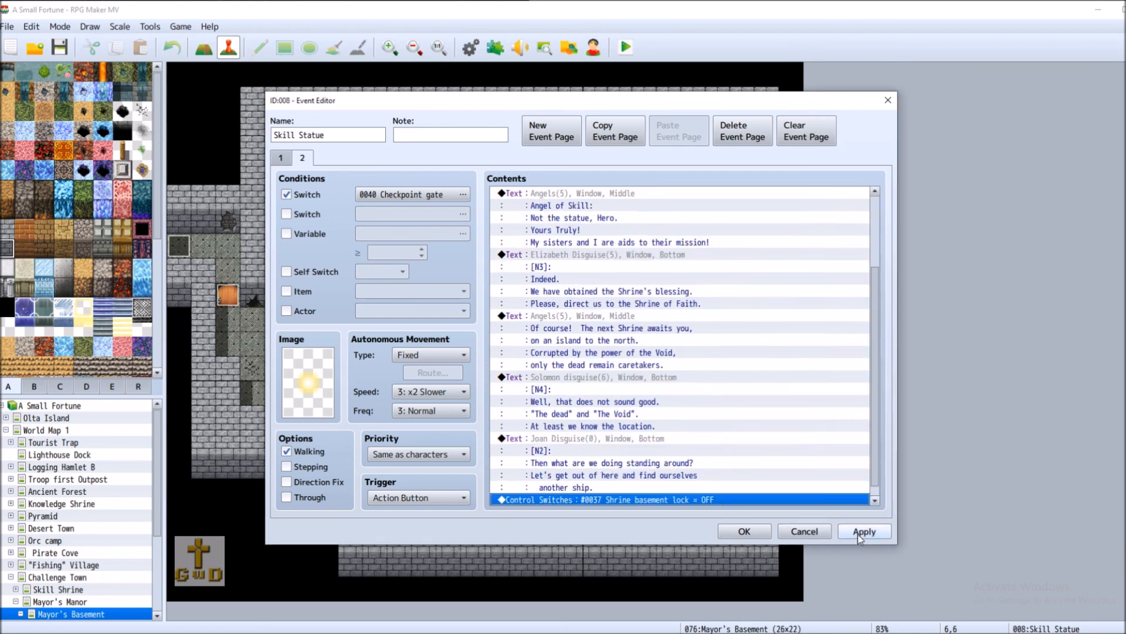
left_click(745, 531)
key("ctrl+s")
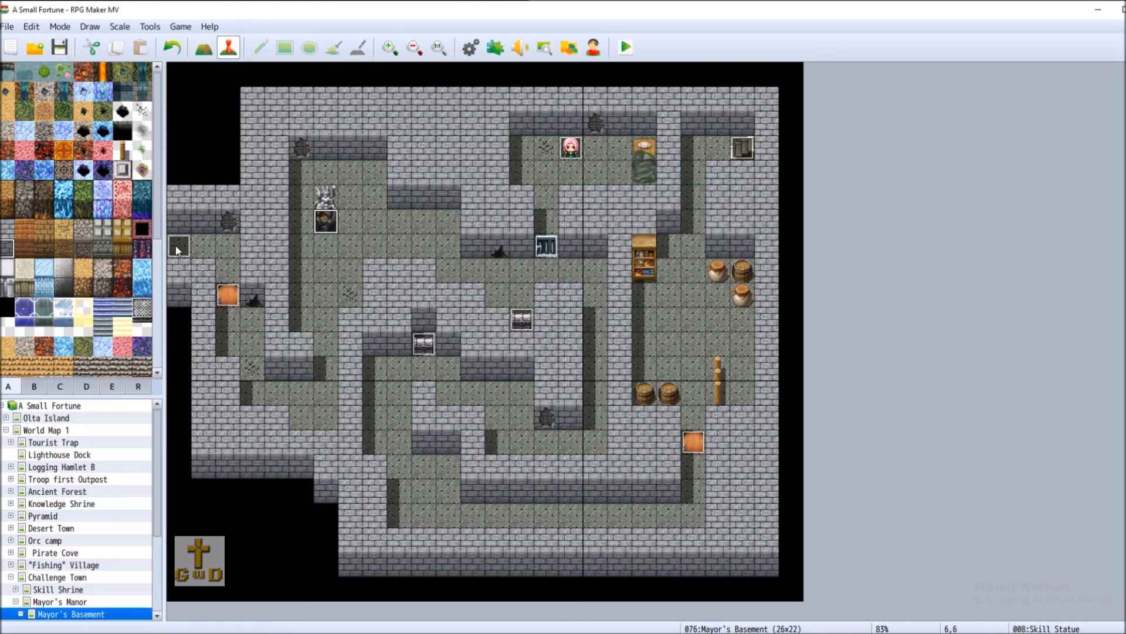
Create a transfer event at tile (26,32) of the City Sewers map leading to World Map 1 (30,28), retaining the direction.
scroll(93, 540, "down", 4)
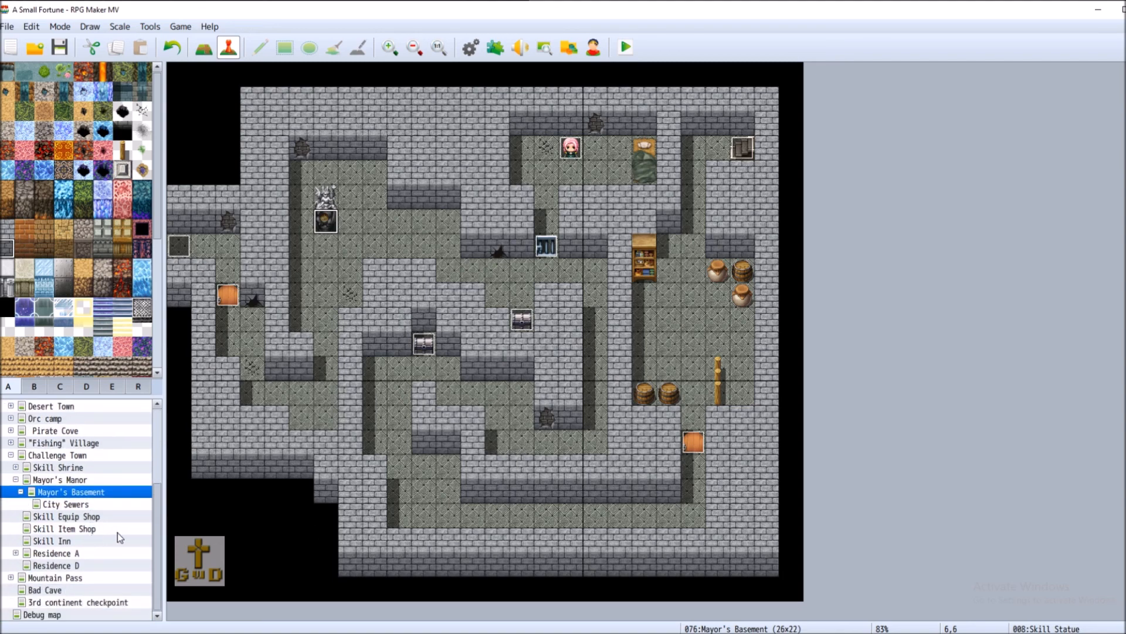
left_click(97, 504)
scroll(667, 554, "down", 3)
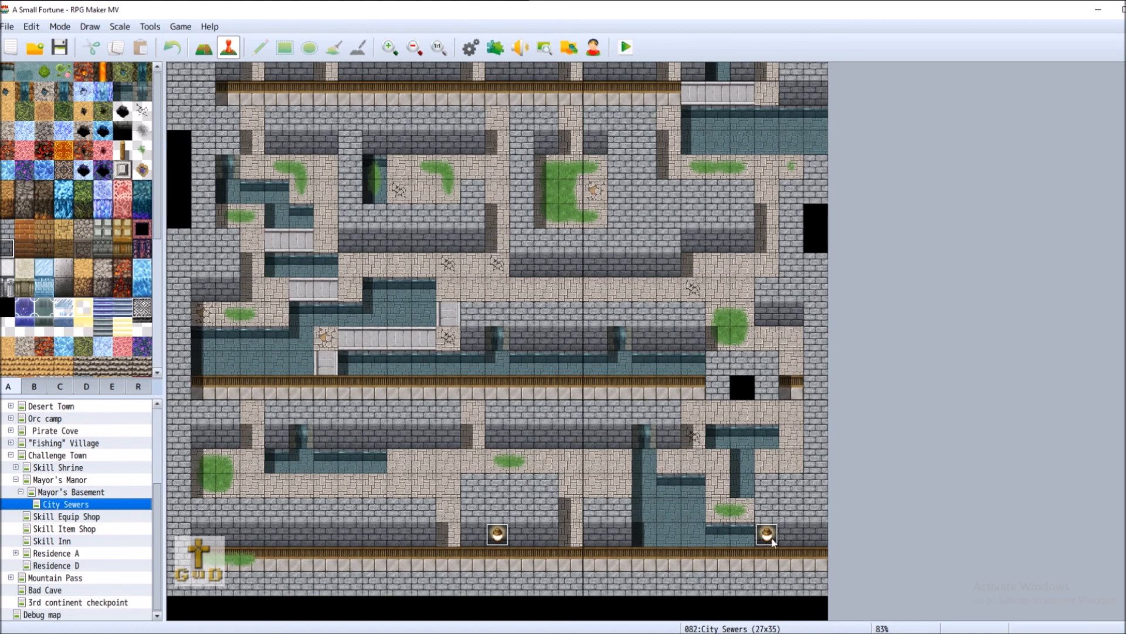
right_click(815, 560)
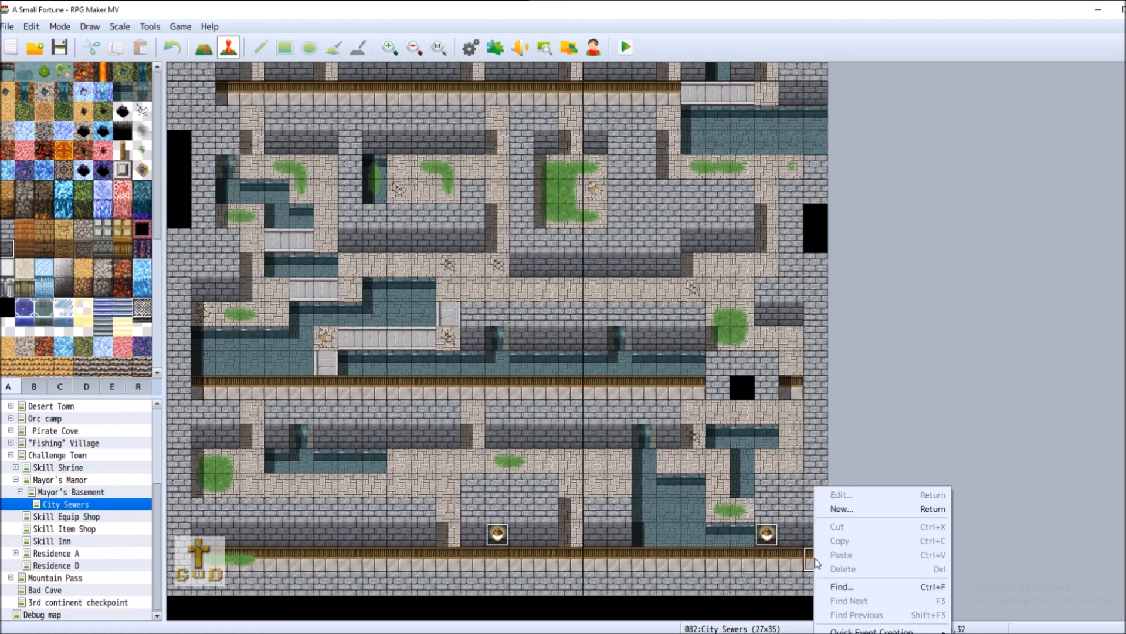
mouse_move(875, 628)
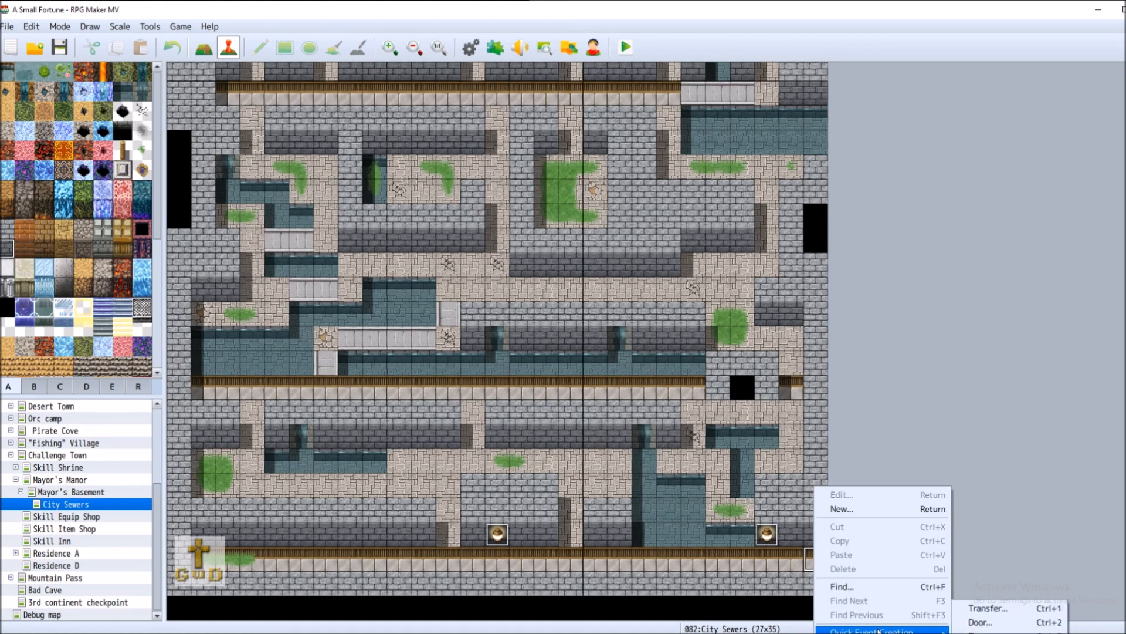
left_click(993, 612)
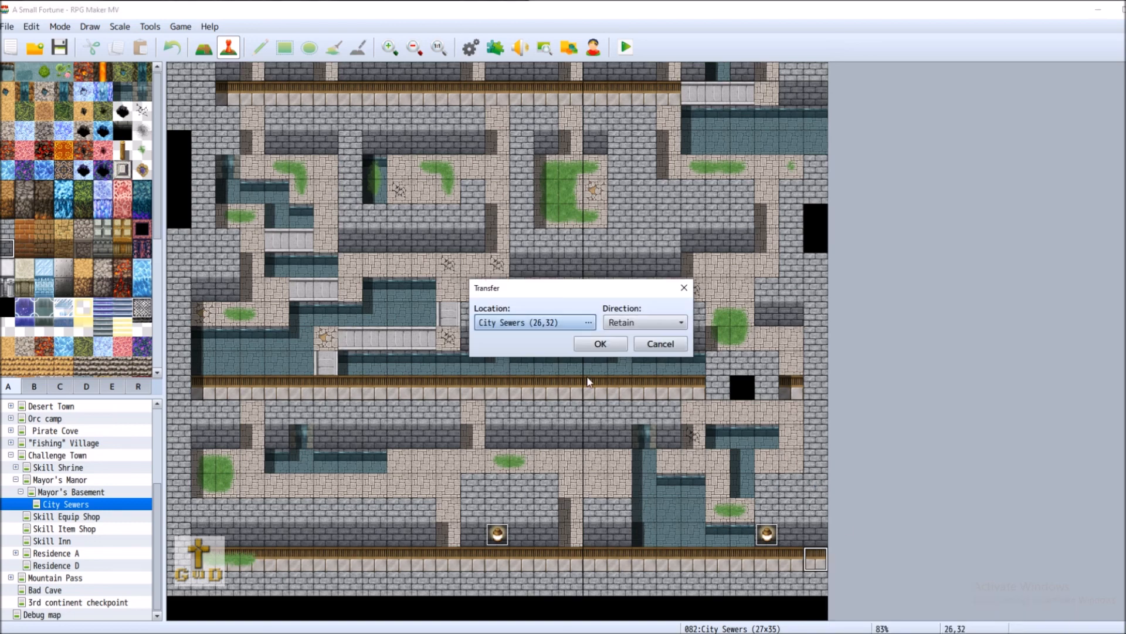
left_click(547, 316)
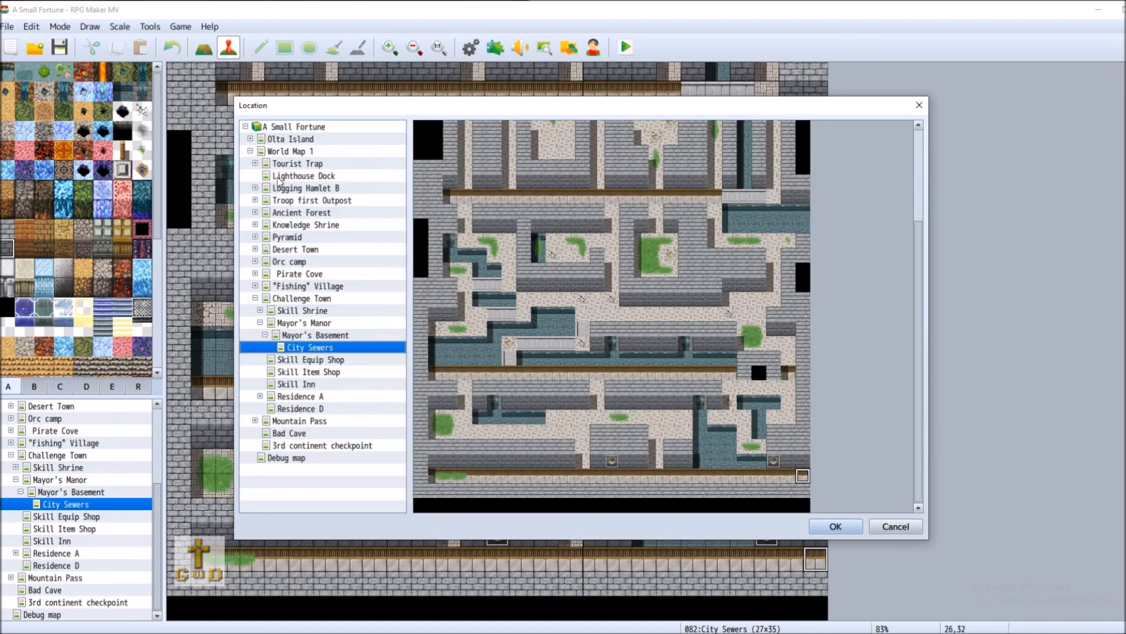
left_click(305, 152)
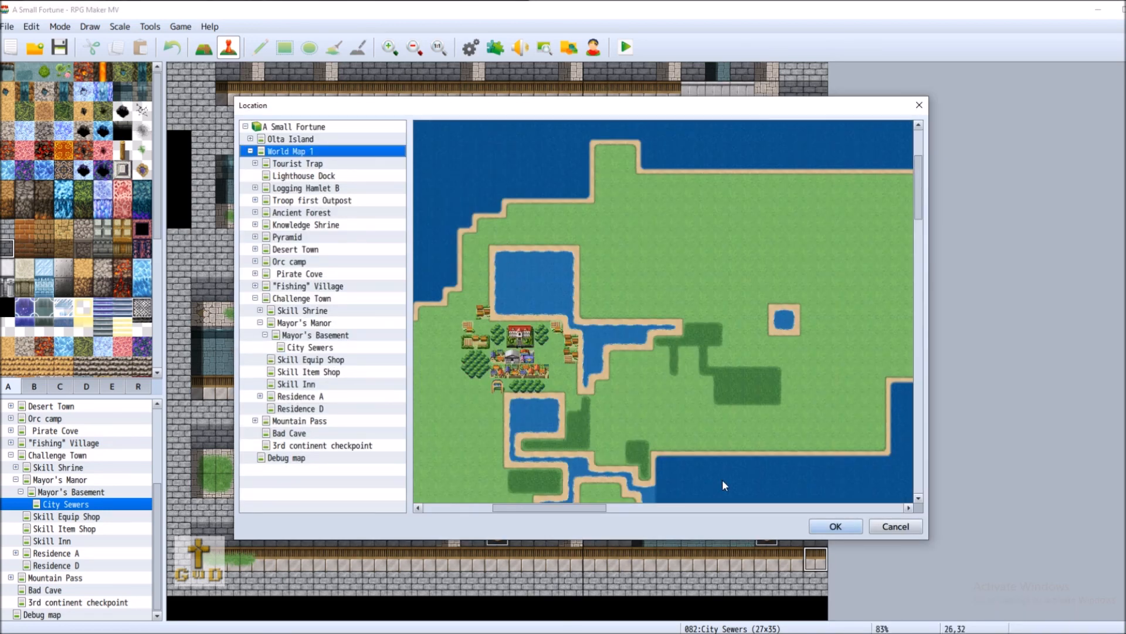
left_click(575, 403)
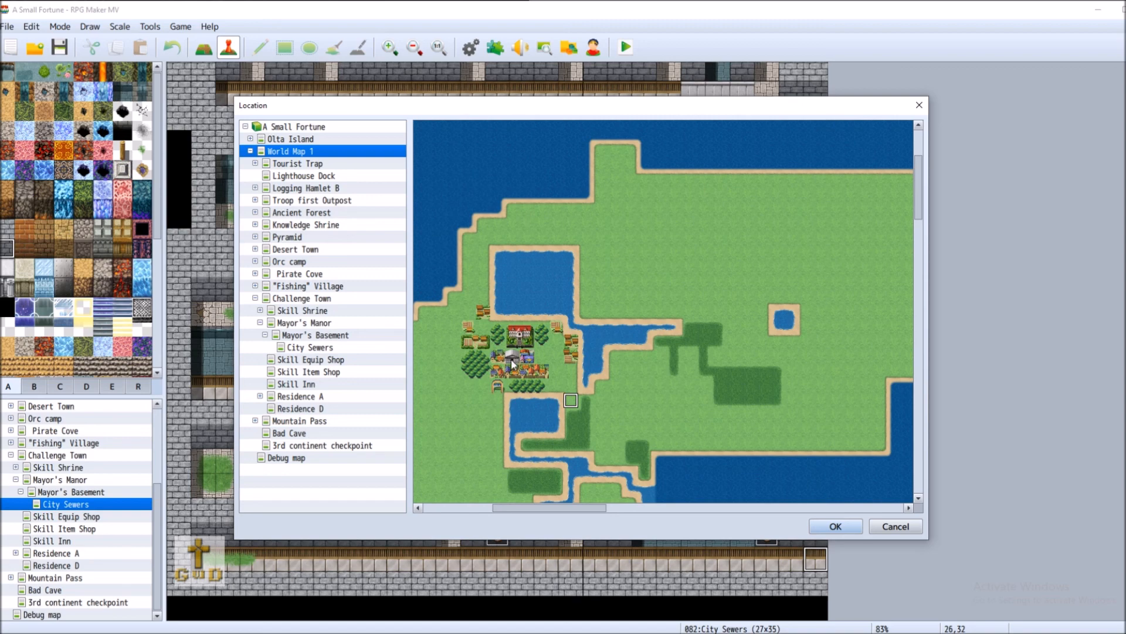
double_click(570, 398)
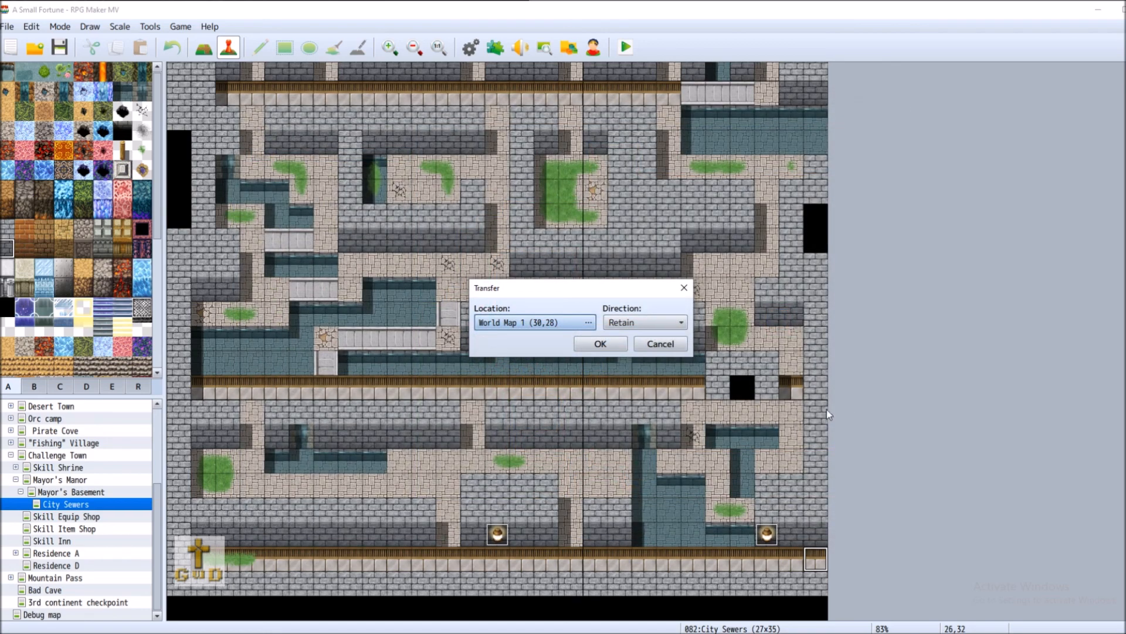
left_click(601, 341)
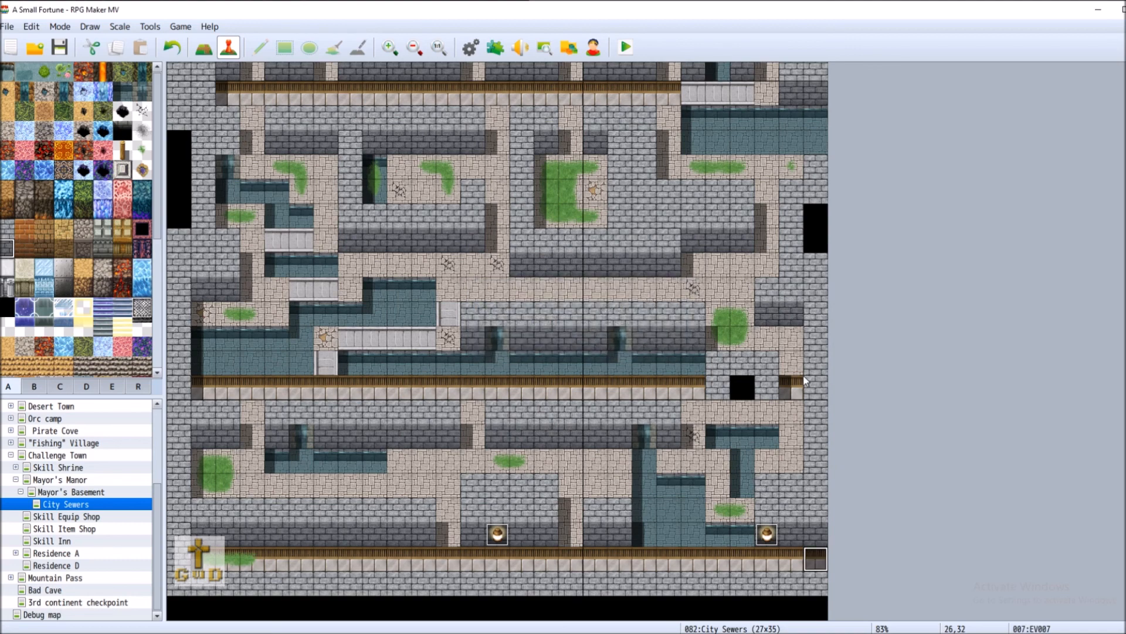